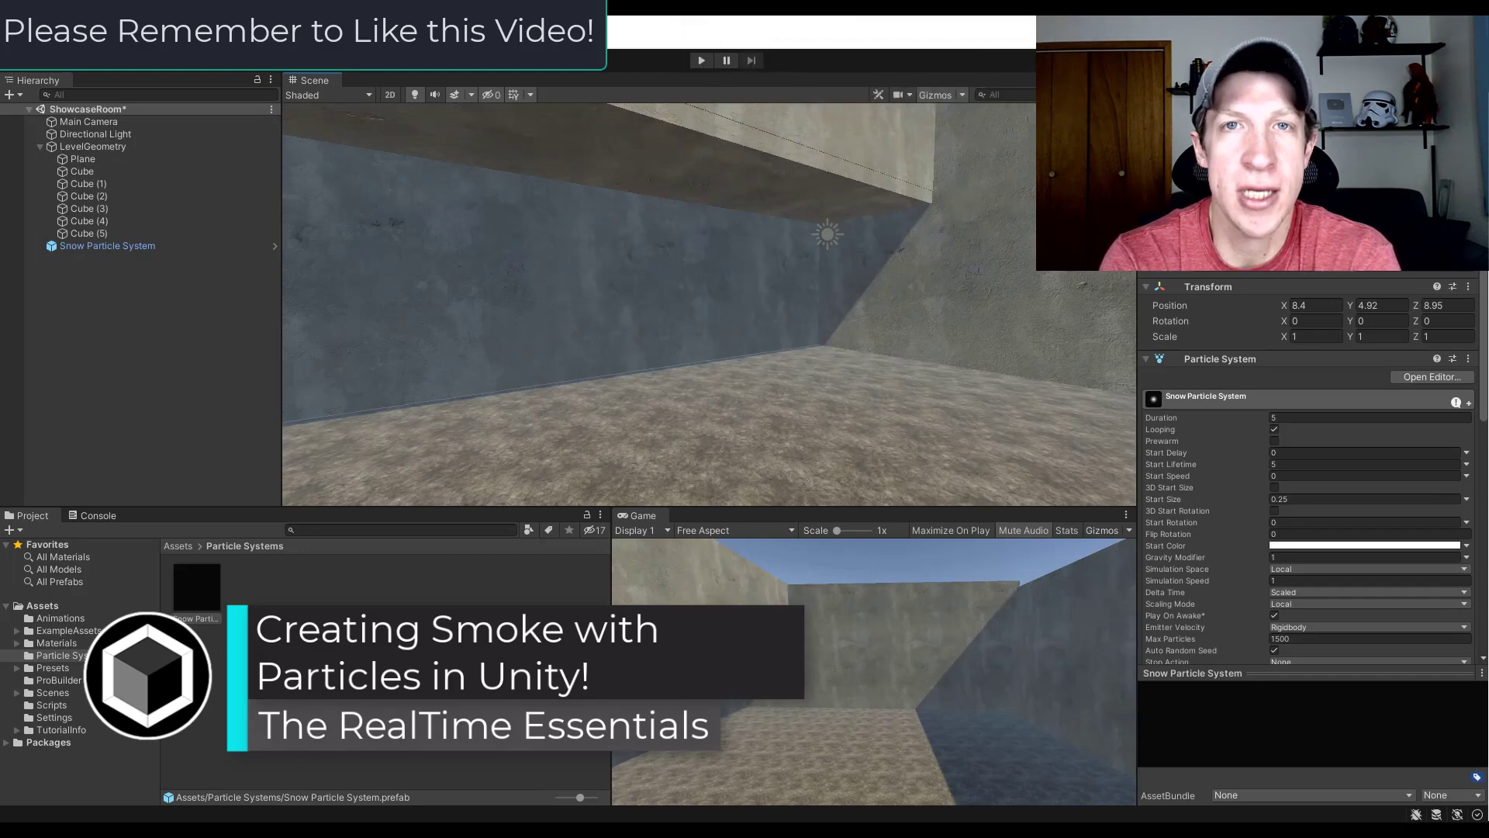
# Step: Create a new Particle System effect in the ShowcaseRoom scene
pyautogui.moveTo(805, 310); pyautogui.dragTo(819, 310, button='right')
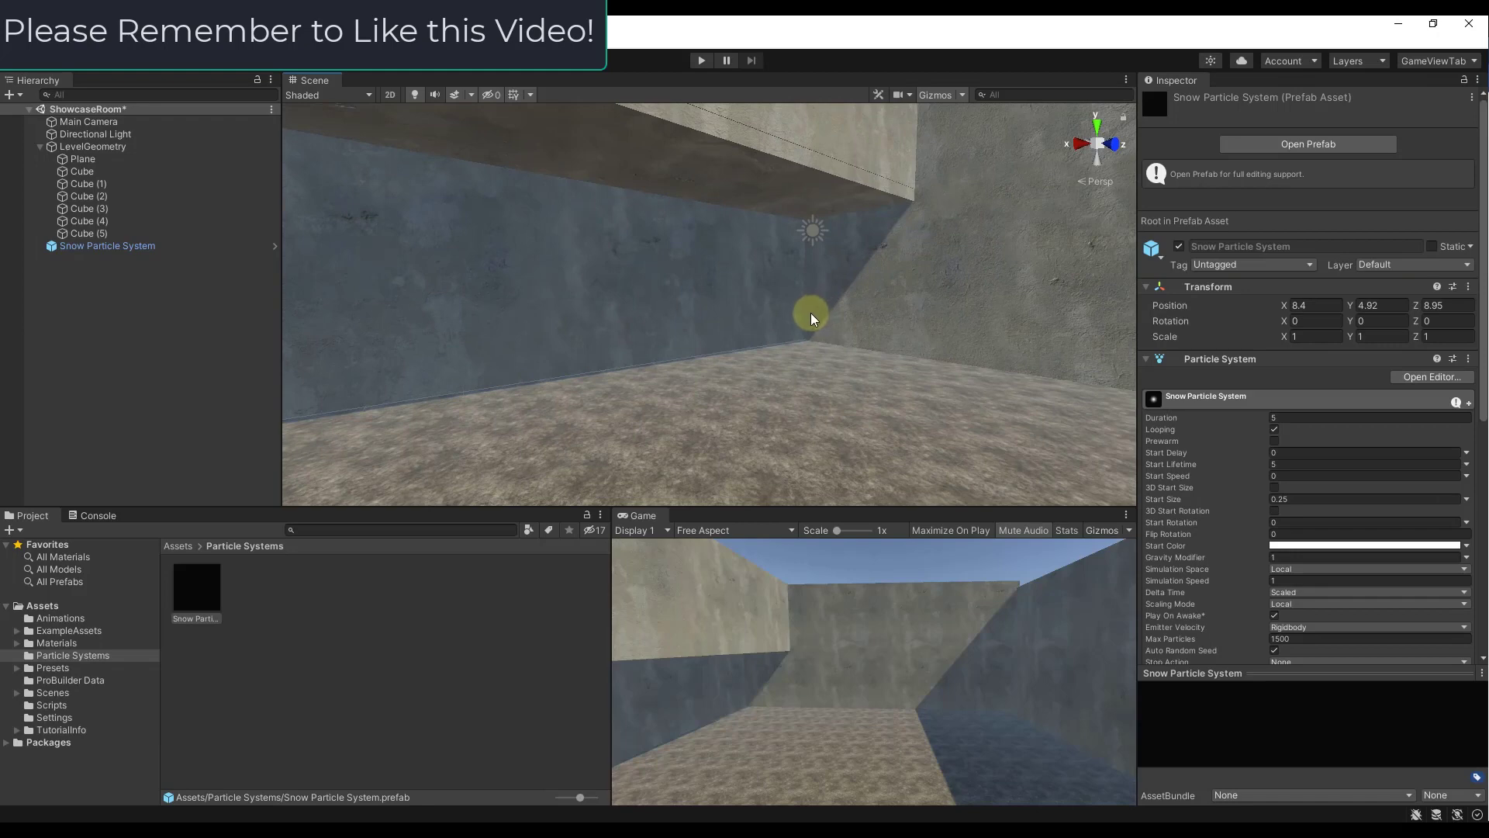
pyautogui.rightClick(78, 280)
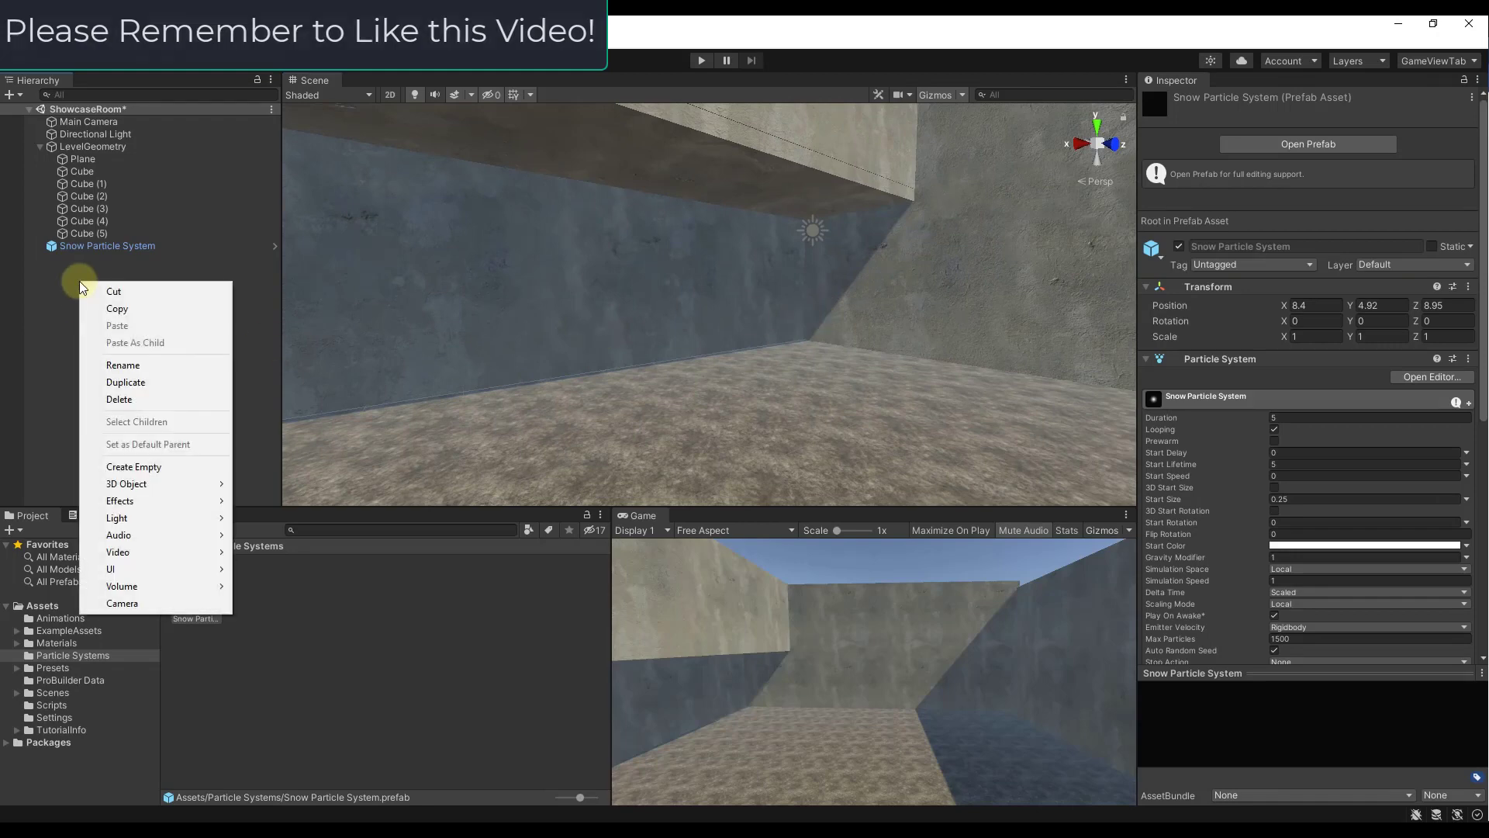
pyautogui.moveTo(128, 502)
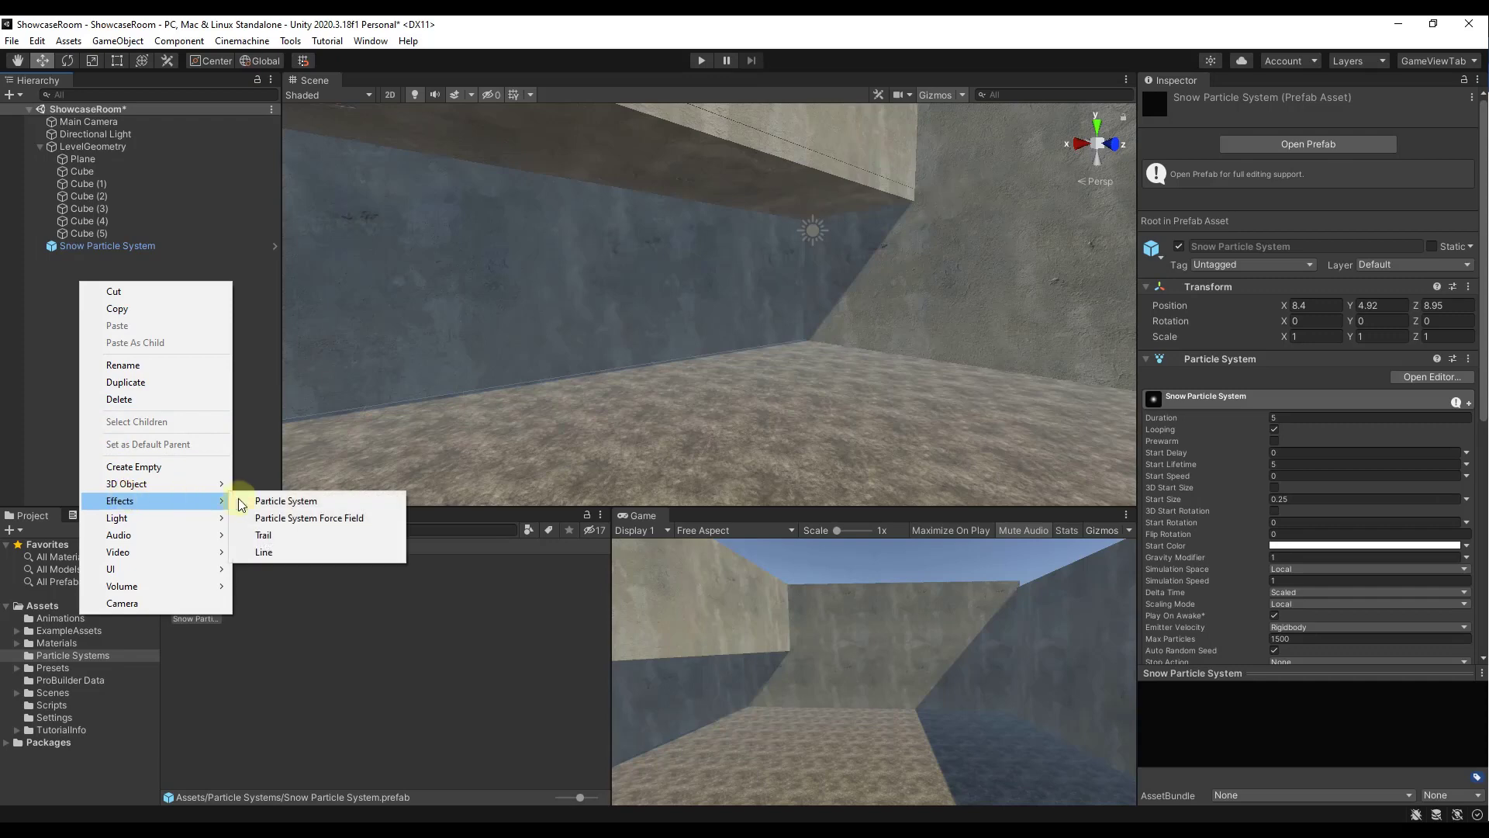
pyautogui.click(286, 501)
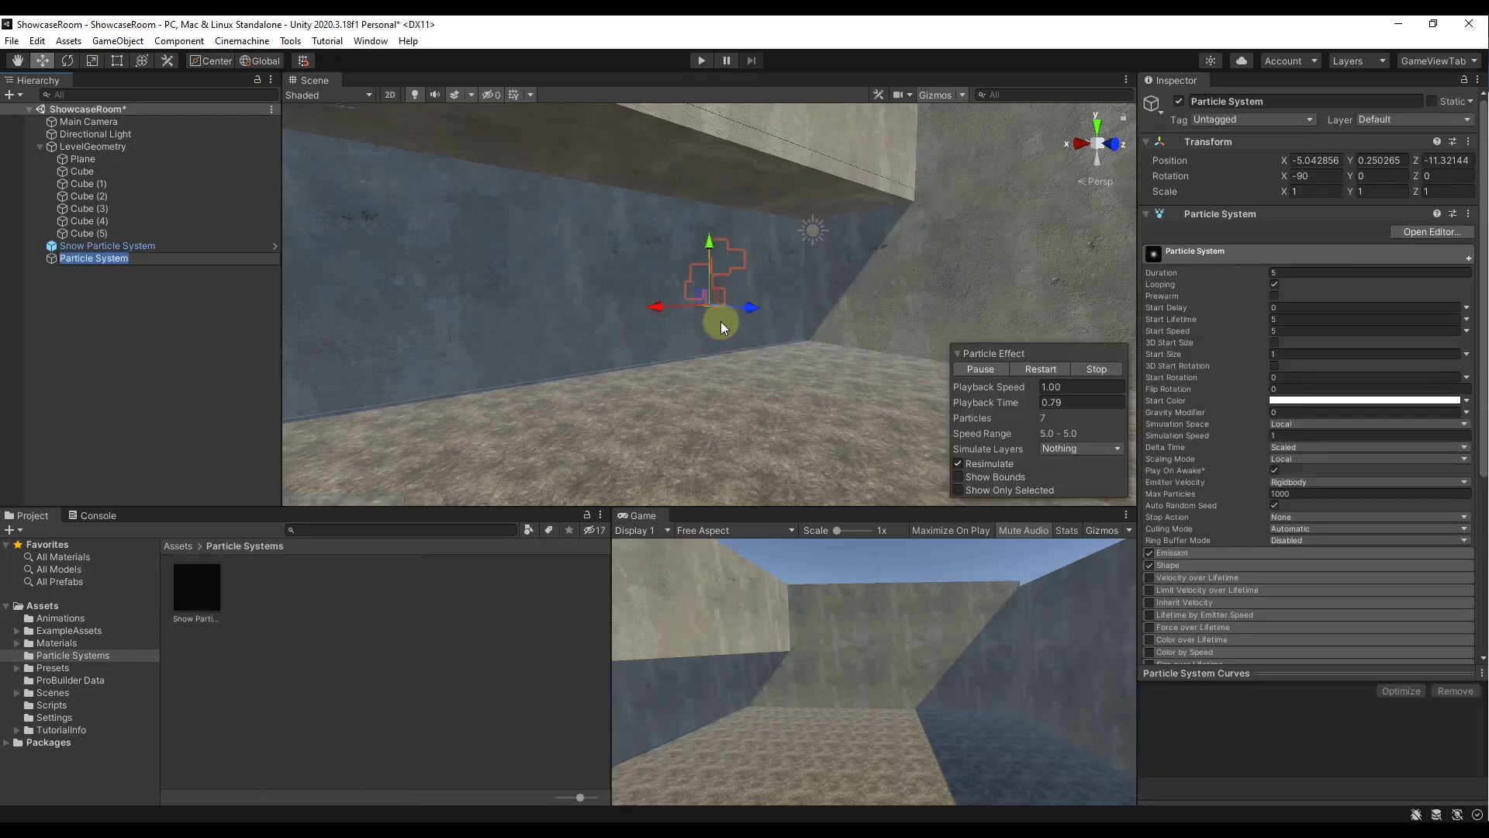
# Step: Align the new particle system with the current scene view and frame it in the view
pyautogui.click(118, 40)
pyautogui.click(237, 366)
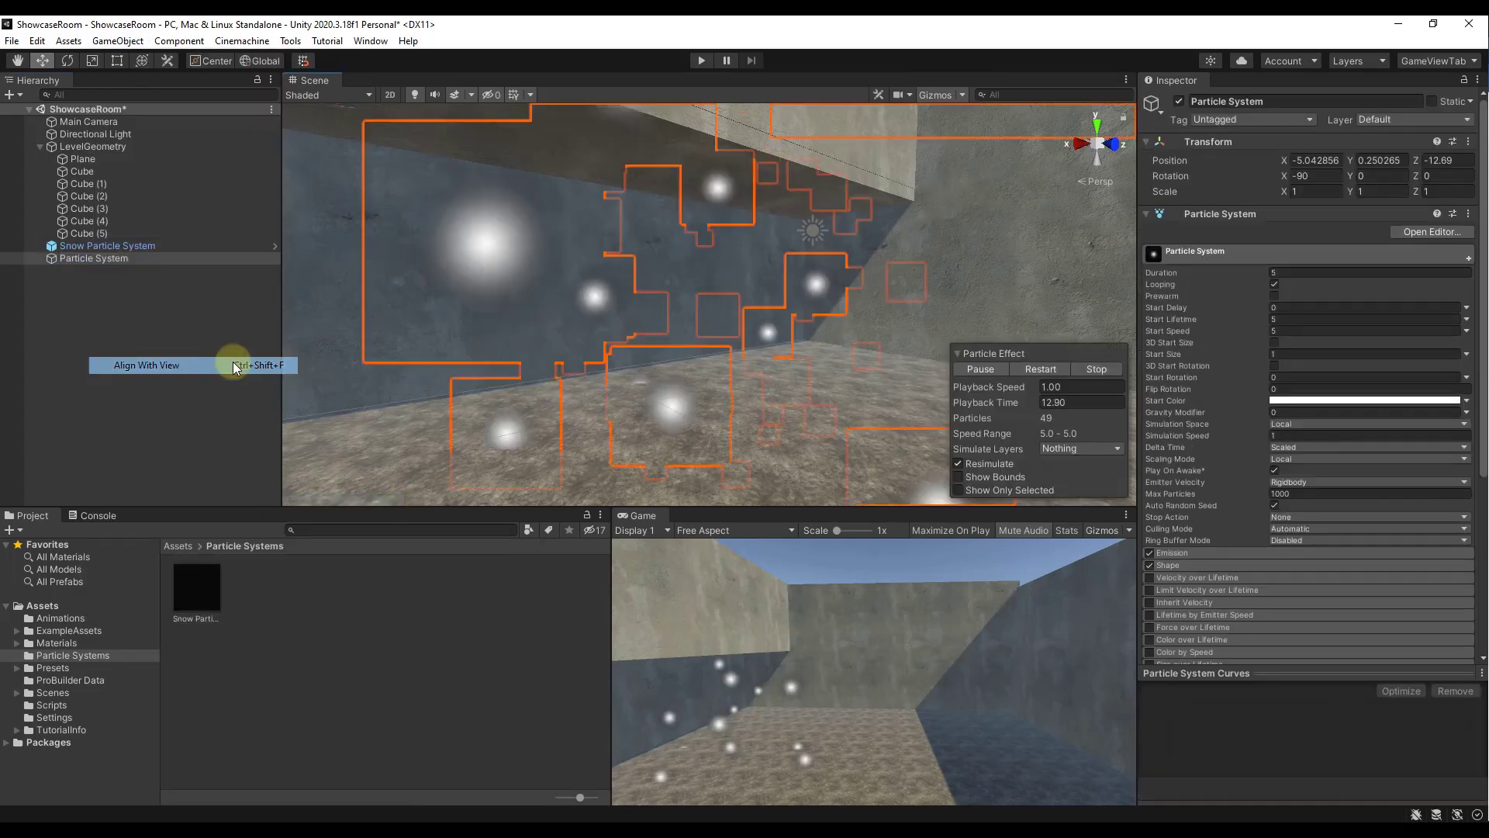
pyautogui.keyDown('alt'); pyautogui.moveTo(737, 332); pyautogui.dragTo(738, 293); pyautogui.keyUp('alt')
pyautogui.press('f')
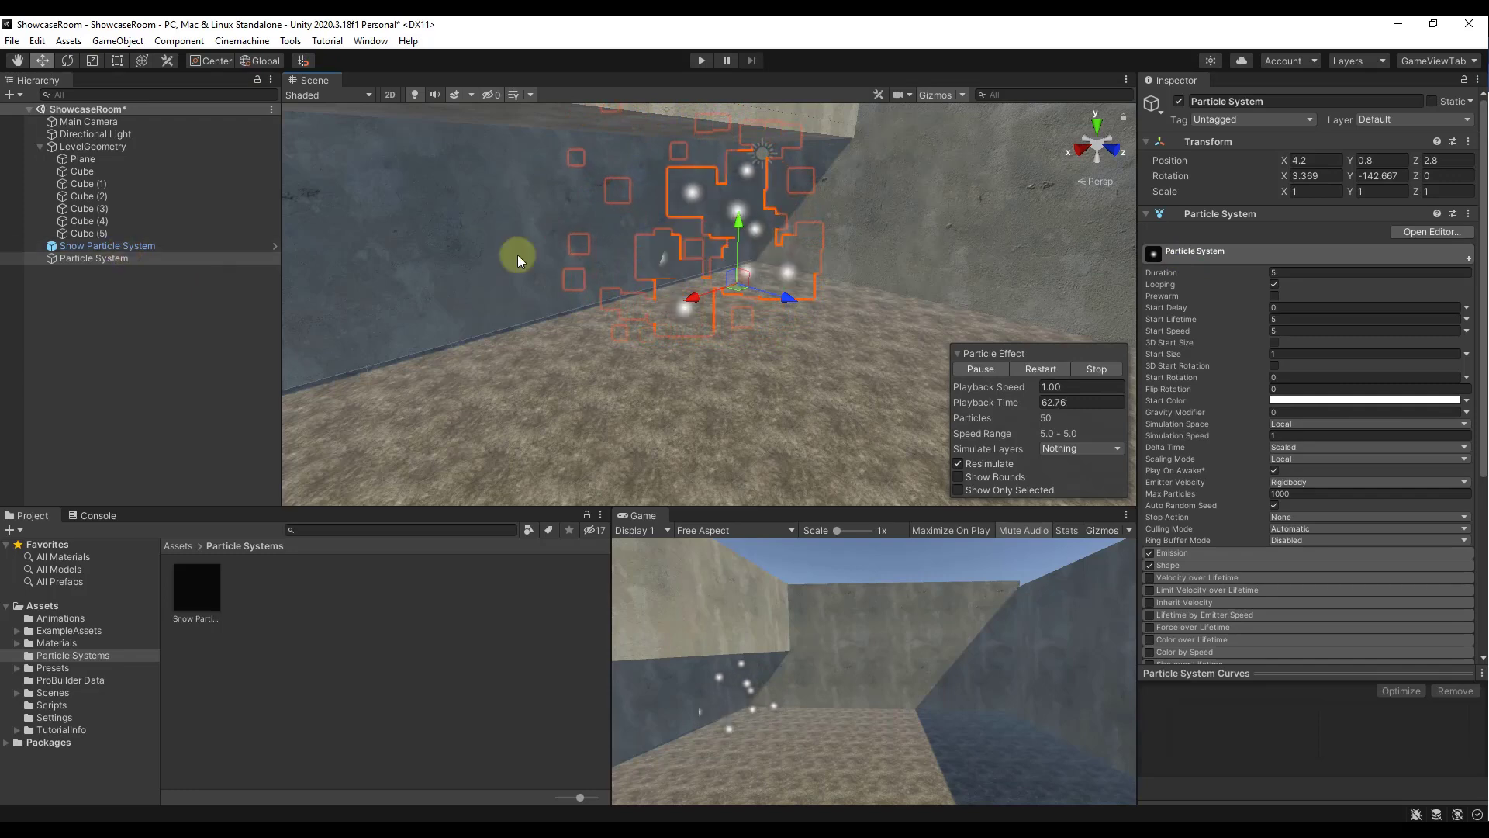
# Step: Set the particle system's Start Color to dark gray 444444 with an orange hue selected
pyautogui.click(1316, 401)
pyautogui.moveTo(1361, 502); pyautogui.dragTo(1346, 543)
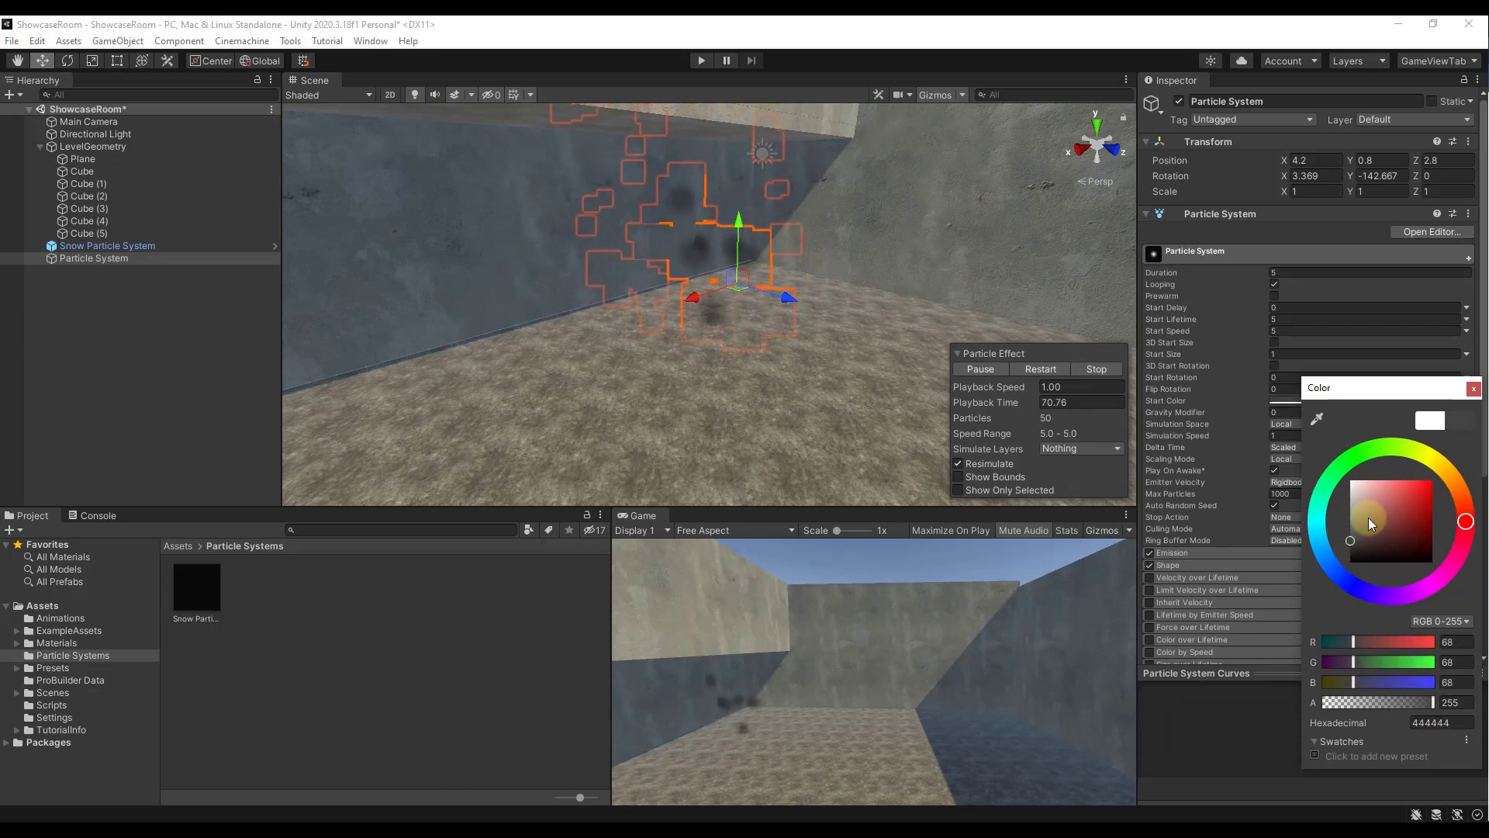
pyautogui.click(1463, 490)
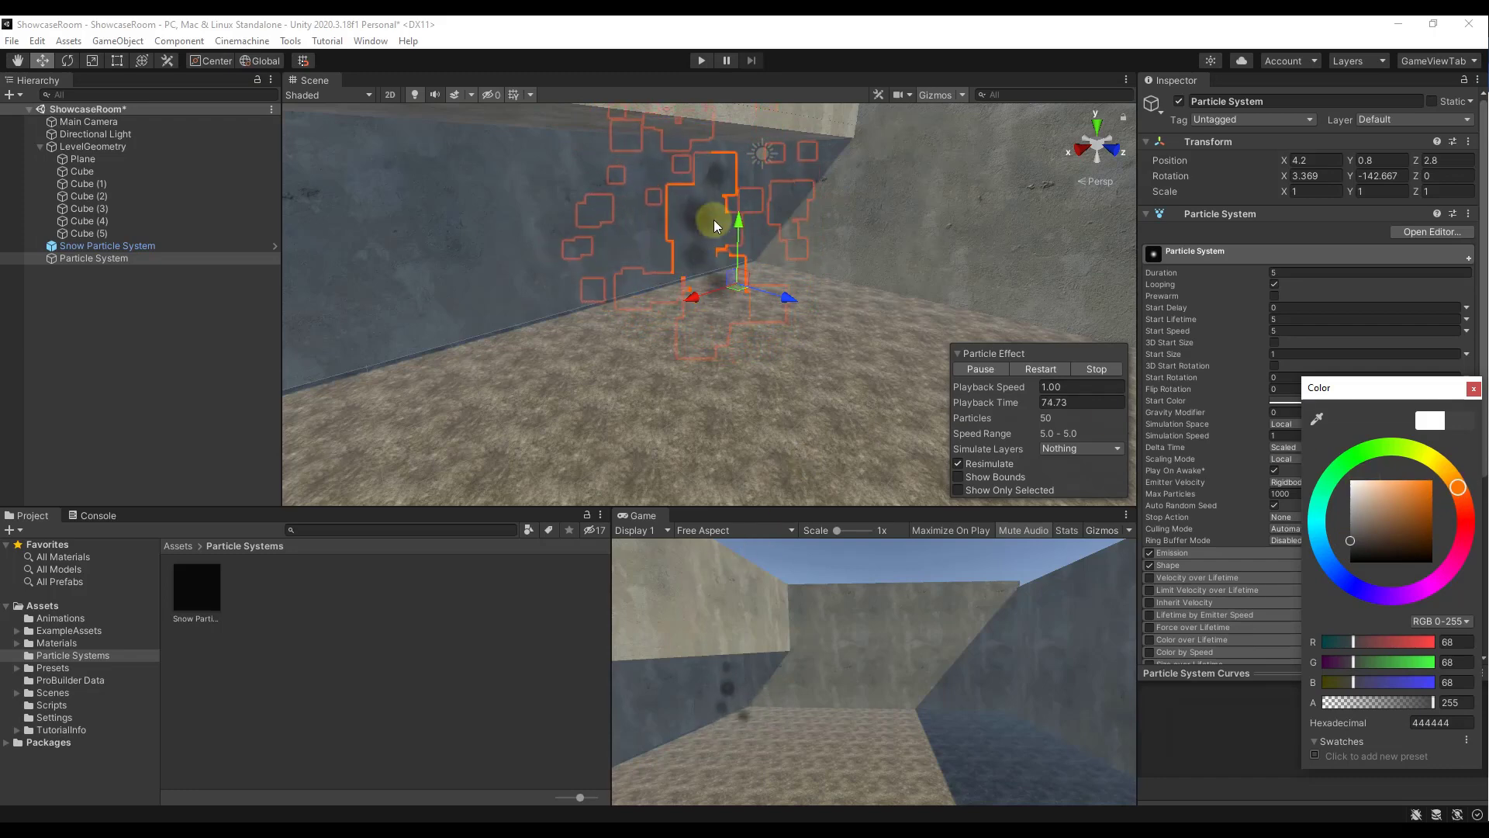
pyautogui.click(742, 248)
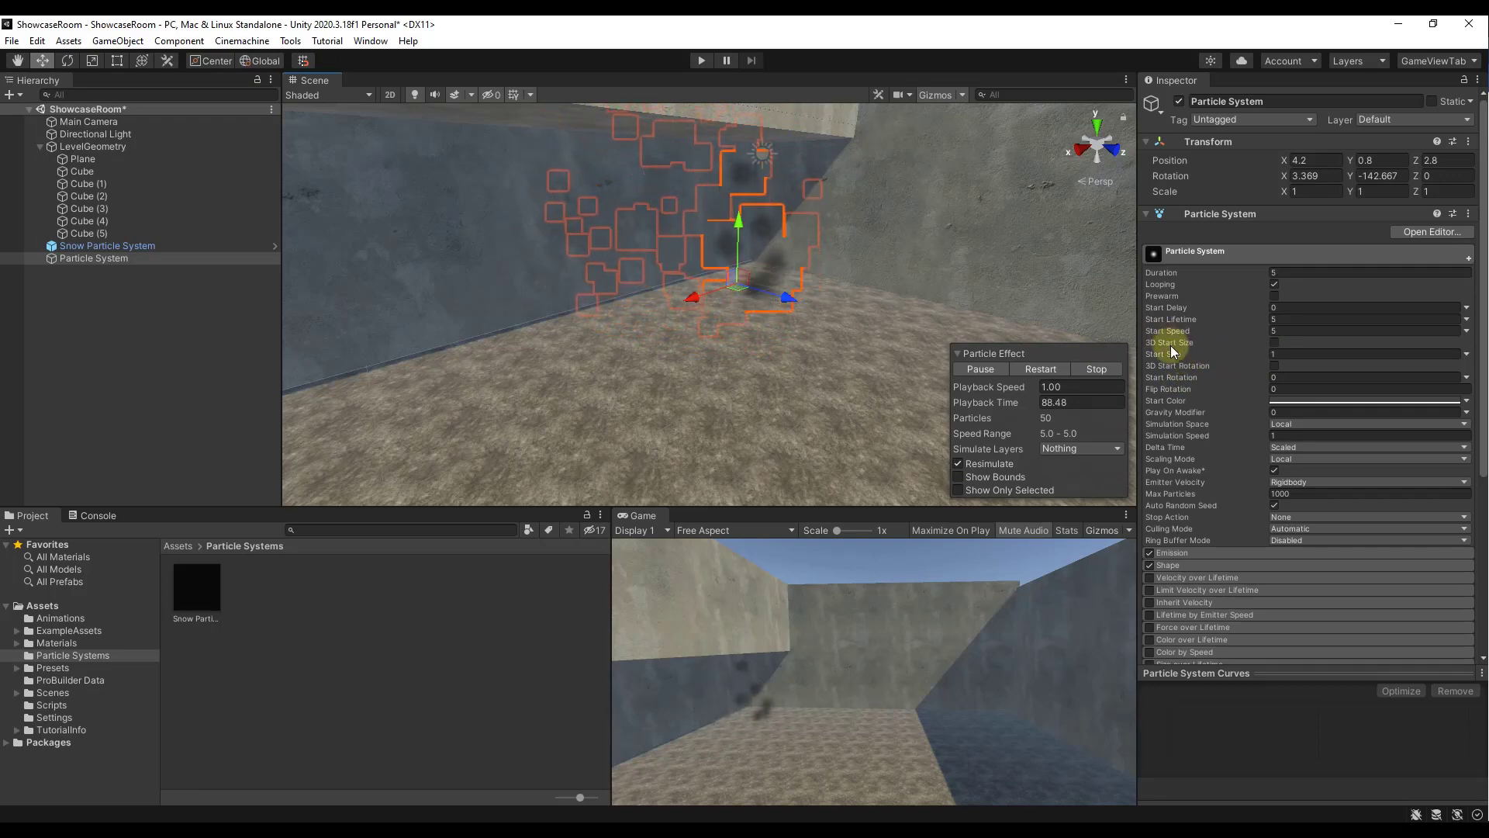
# Step: Set the particle system's Start Size to 2.5 and raise it slightly to Y position 0.91
pyautogui.moveTo(1174, 356)
pyautogui.mouseDown()
pyautogui.moveTo(1214, 355)
pyautogui.moveTo(1175, 351)
pyautogui.mouseUp()
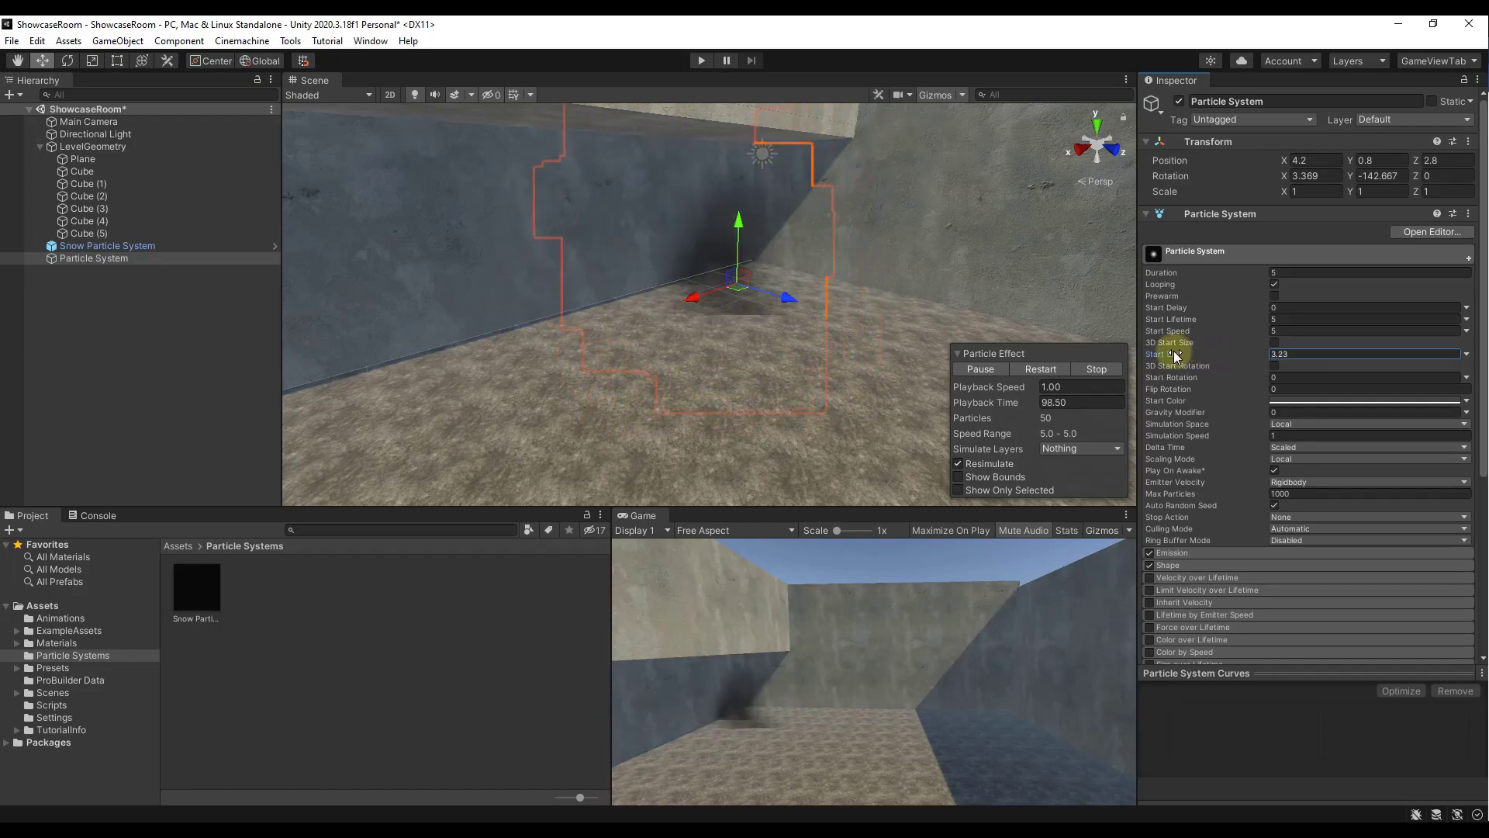
pyautogui.click(1300, 353)
pyautogui.write('2.5')
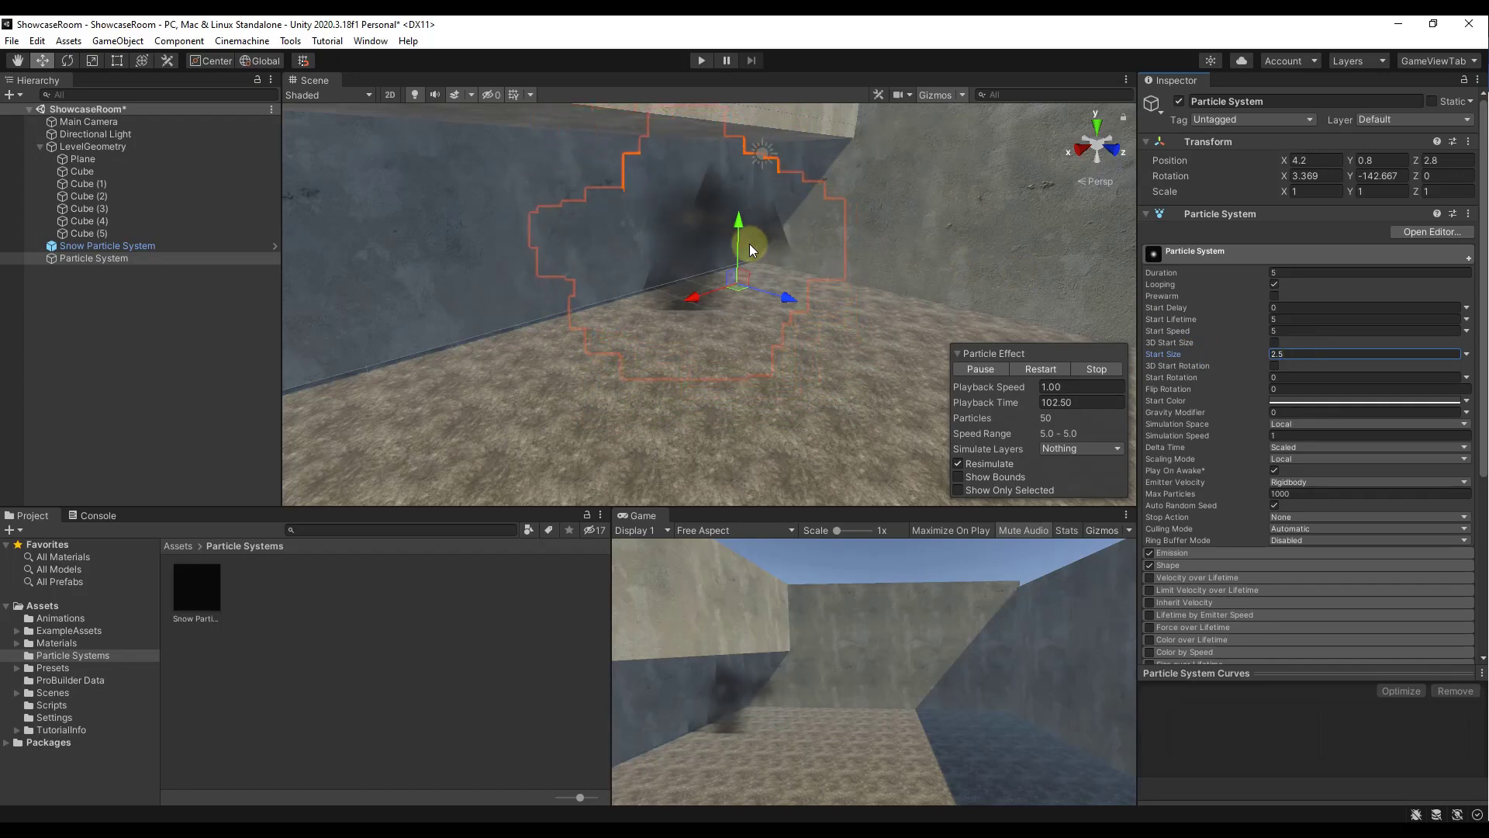
pyautogui.moveTo(737, 235); pyautogui.dragTo(737, 225)
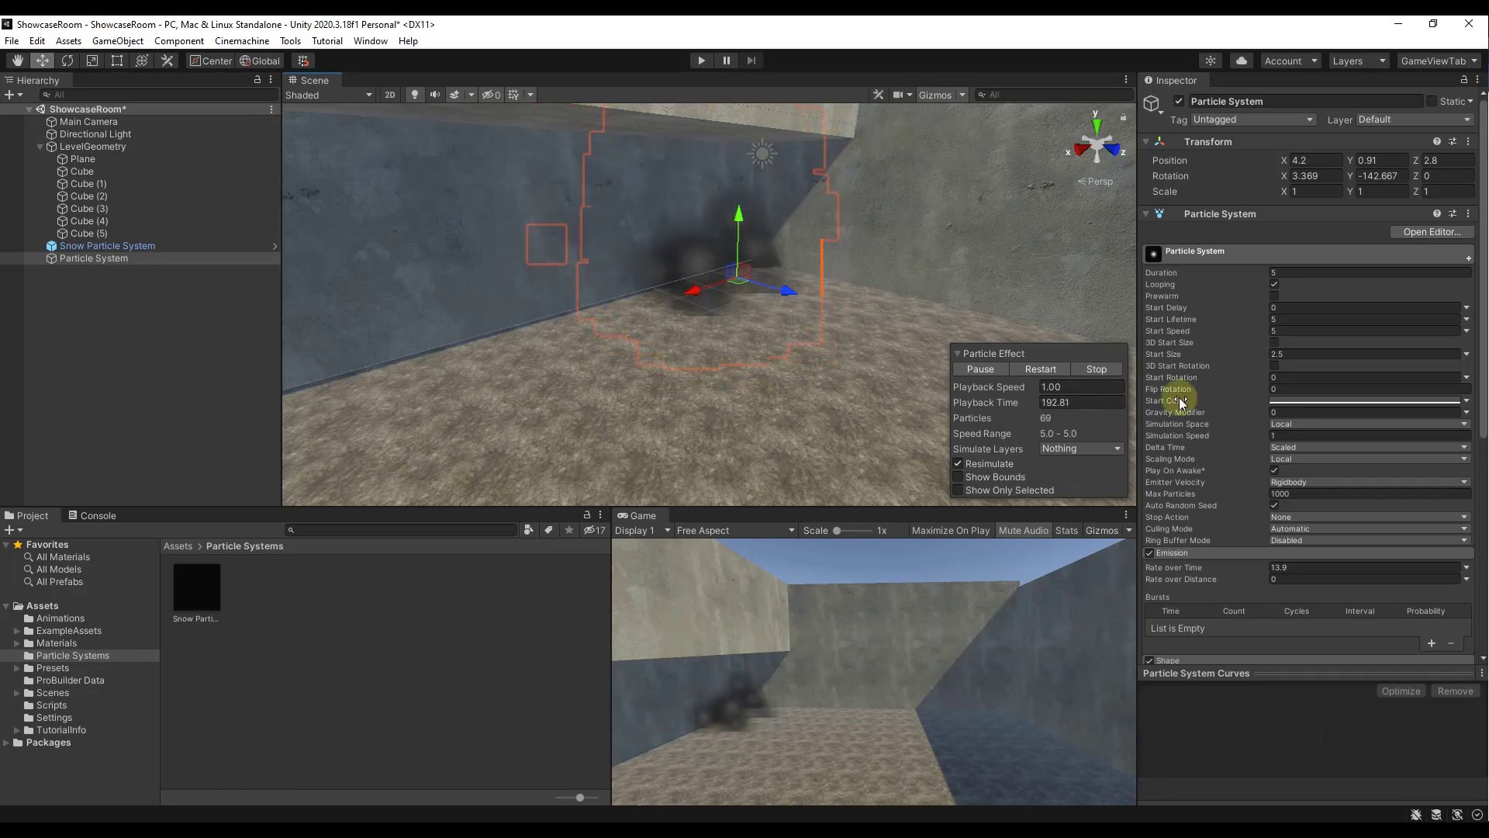
# Step: Change the particles' Start Color to a dark reddish brown, 50281D
pyautogui.click(1327, 399)
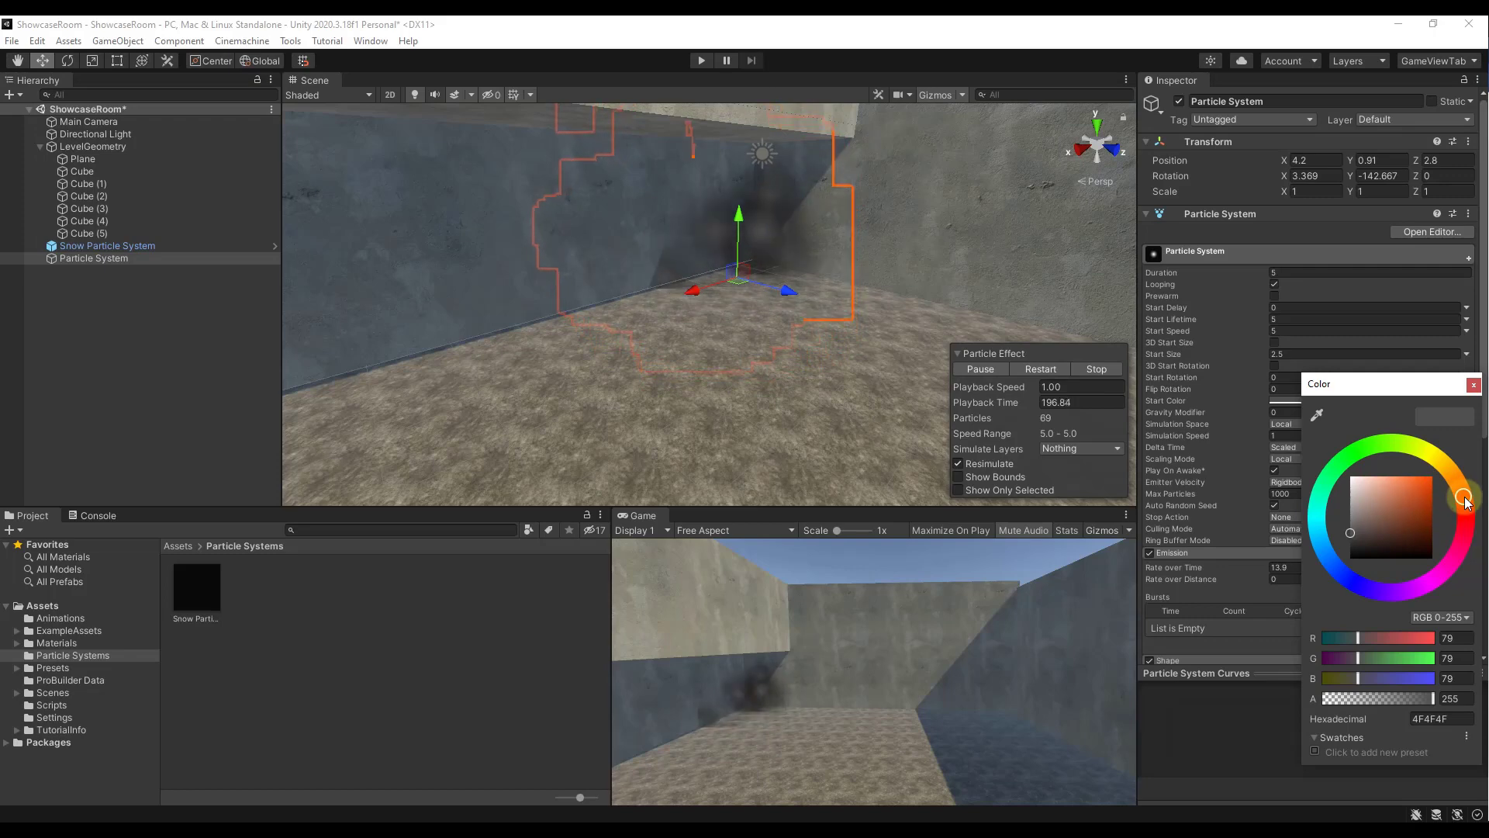
pyautogui.moveTo(1465, 514)
pyautogui.mouseDown()
pyautogui.moveTo(1450, 475)
pyautogui.moveTo(1467, 504)
pyautogui.mouseUp()
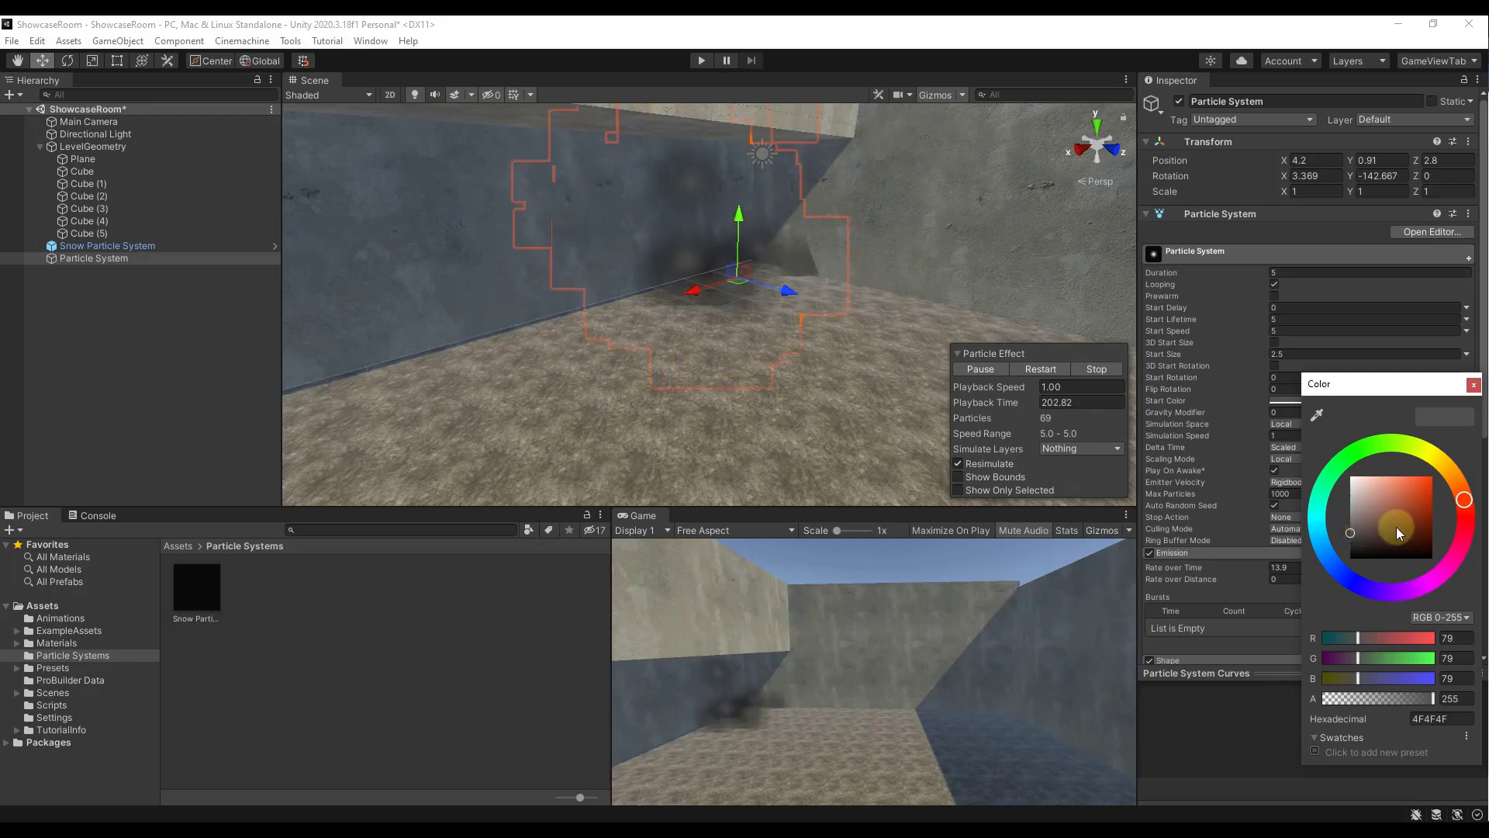
pyautogui.moveTo(1413, 527)
pyautogui.mouseDown()
pyautogui.moveTo(1436, 546)
pyautogui.moveTo(1438, 519)
pyautogui.moveTo(1424, 541)
pyautogui.moveTo(1387, 529)
pyautogui.moveTo(1405, 536)
pyautogui.mouseUp()
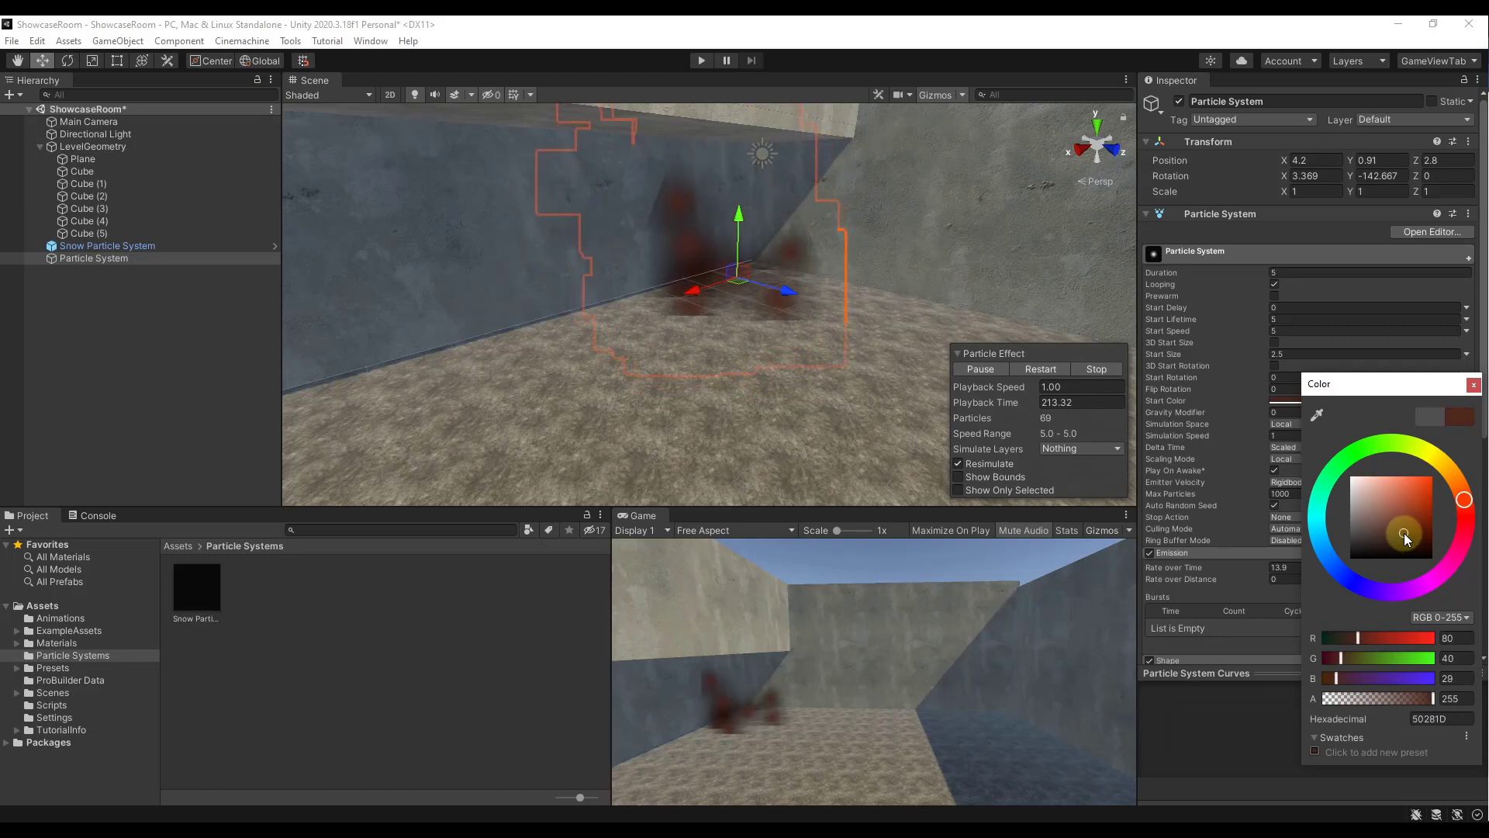
# Step: Increase the particles' Start Size to 3.07 and reduce their Start Speed to 1.5
pyautogui.click(1176, 353)
pyautogui.moveTo(1177, 353); pyautogui.dragTo(1191, 355)
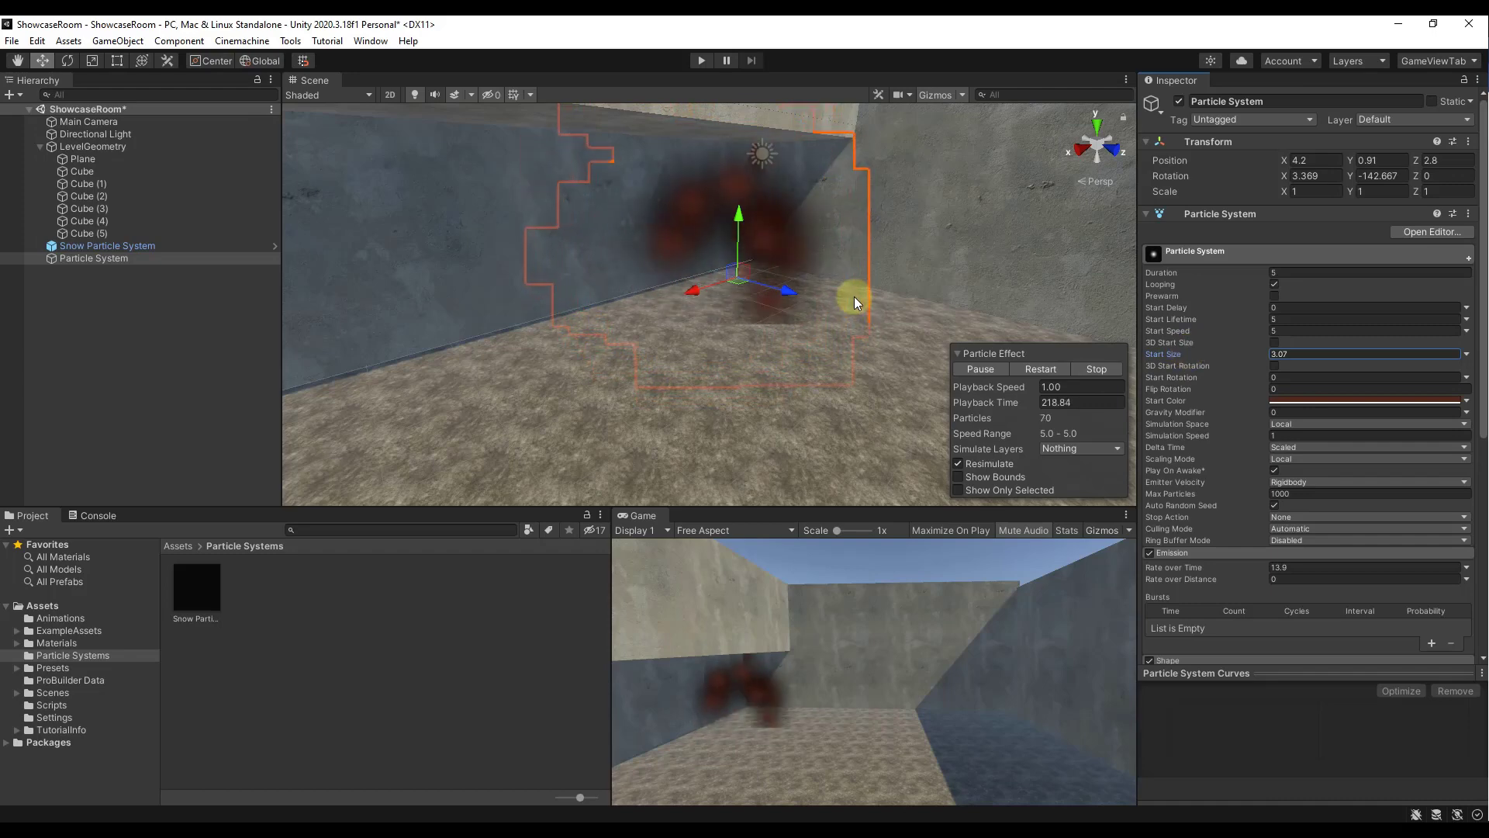
pyautogui.keyDown('alt'); pyautogui.moveTo(854, 296); pyautogui.dragTo(792, 282); pyautogui.keyUp('alt')
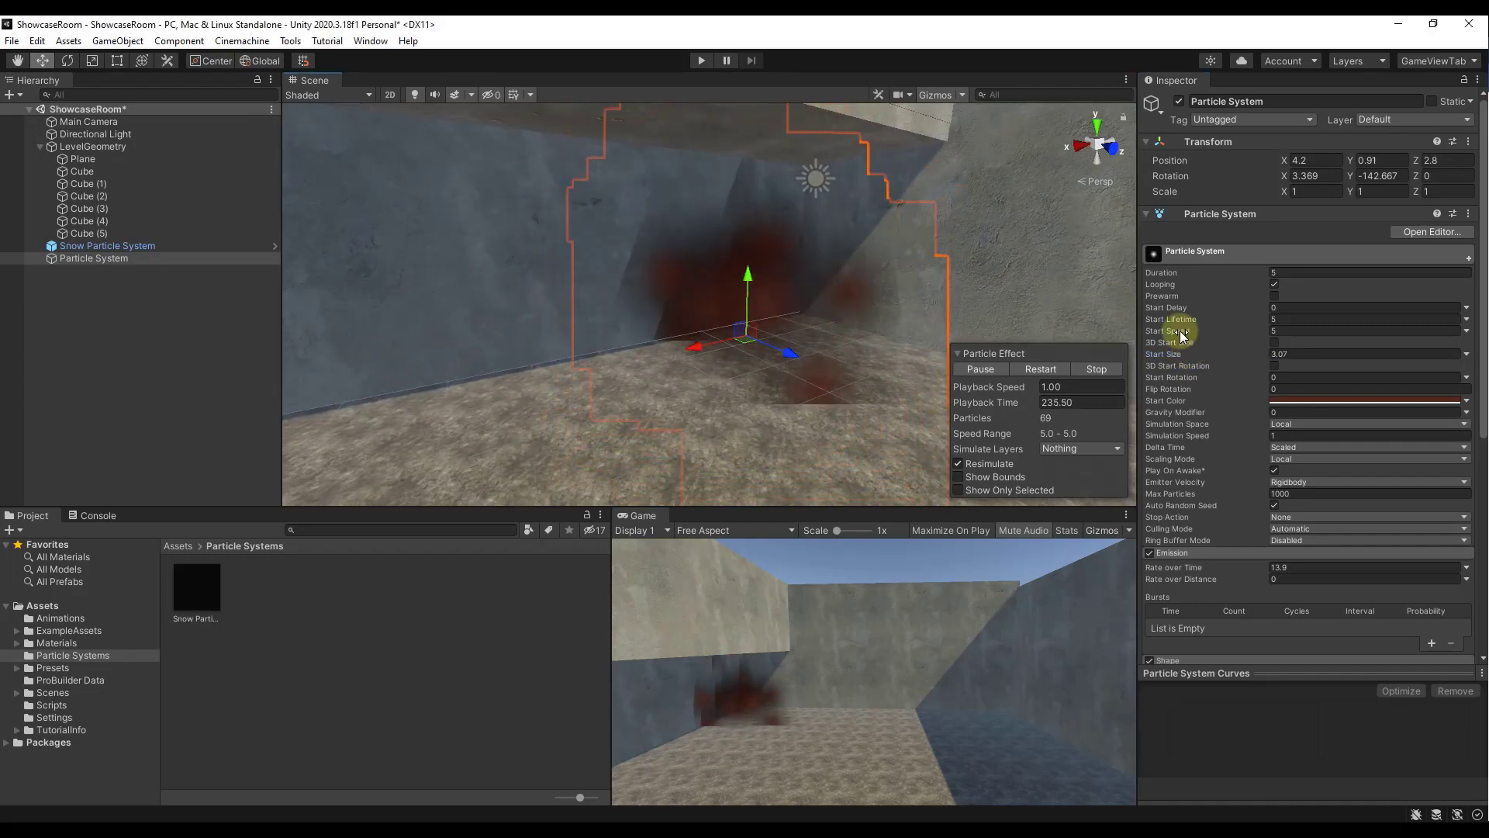
pyautogui.moveTo(1192, 327); pyautogui.dragTo(1134, 329)
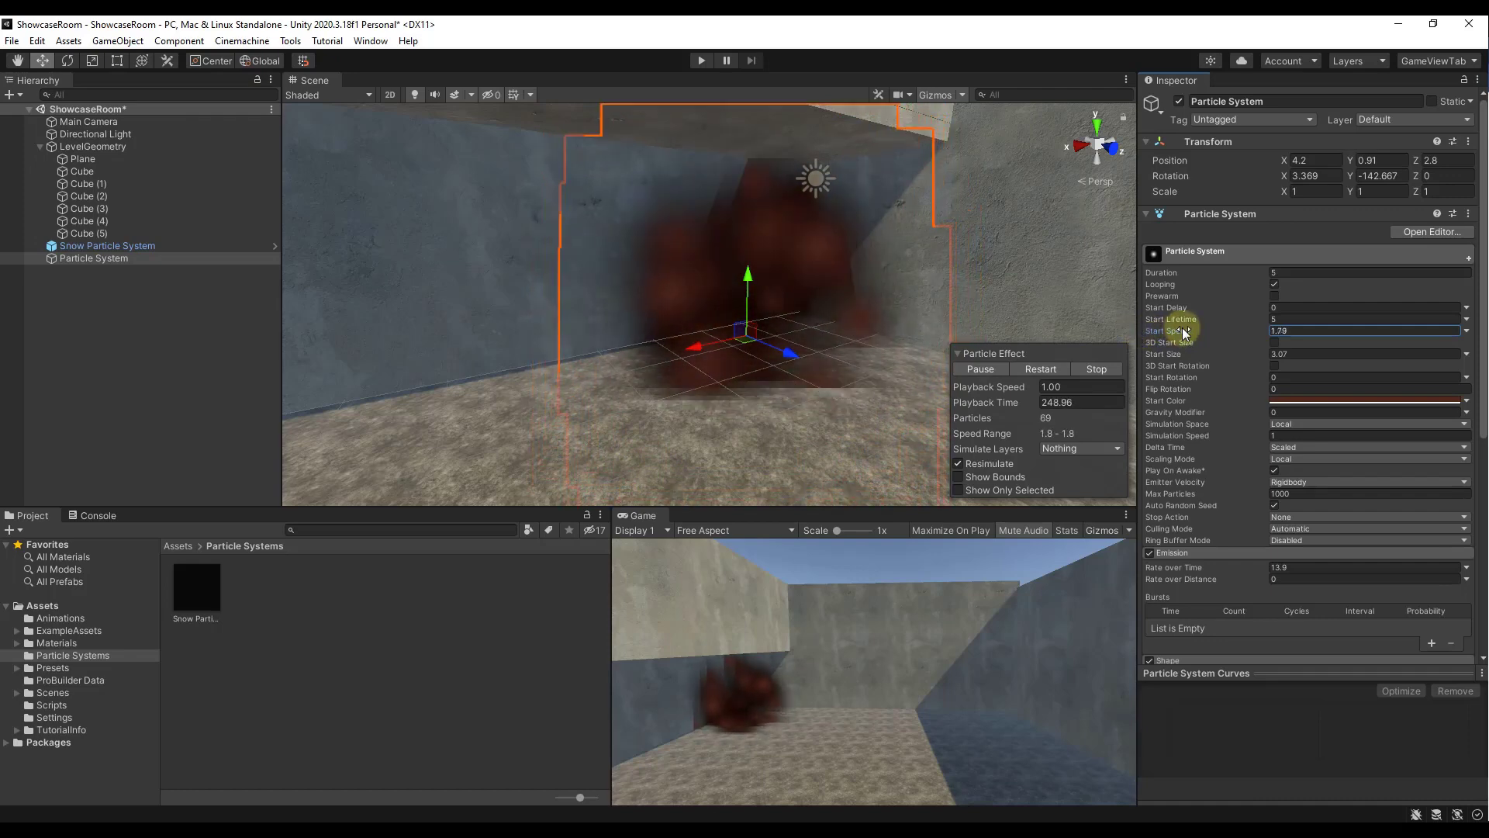
pyautogui.click(1285, 329)
pyautogui.write('1.5')
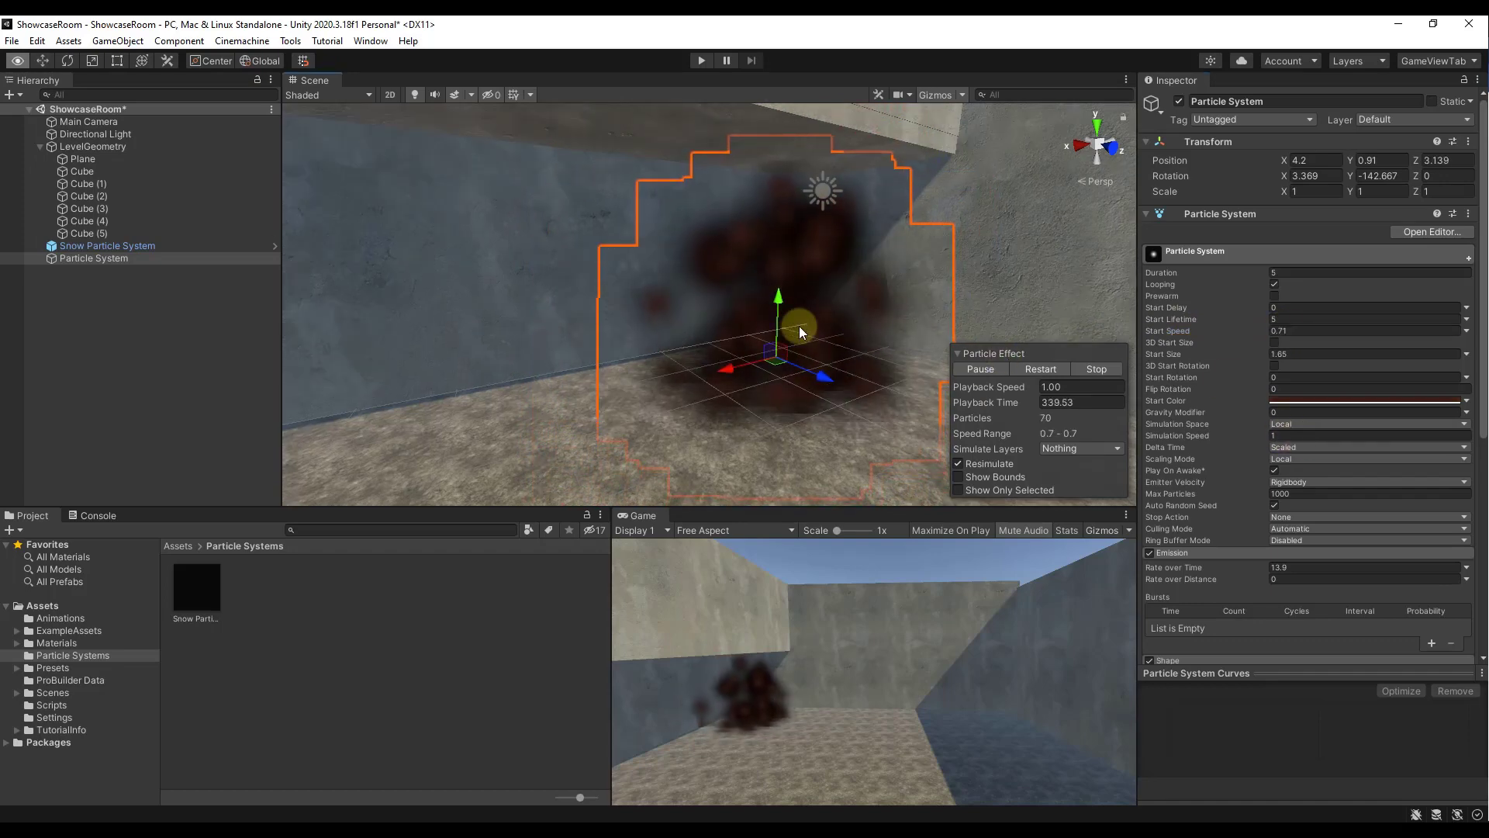
pyautogui.moveTo(801, 331); pyautogui.dragTo(804, 332, button='right')
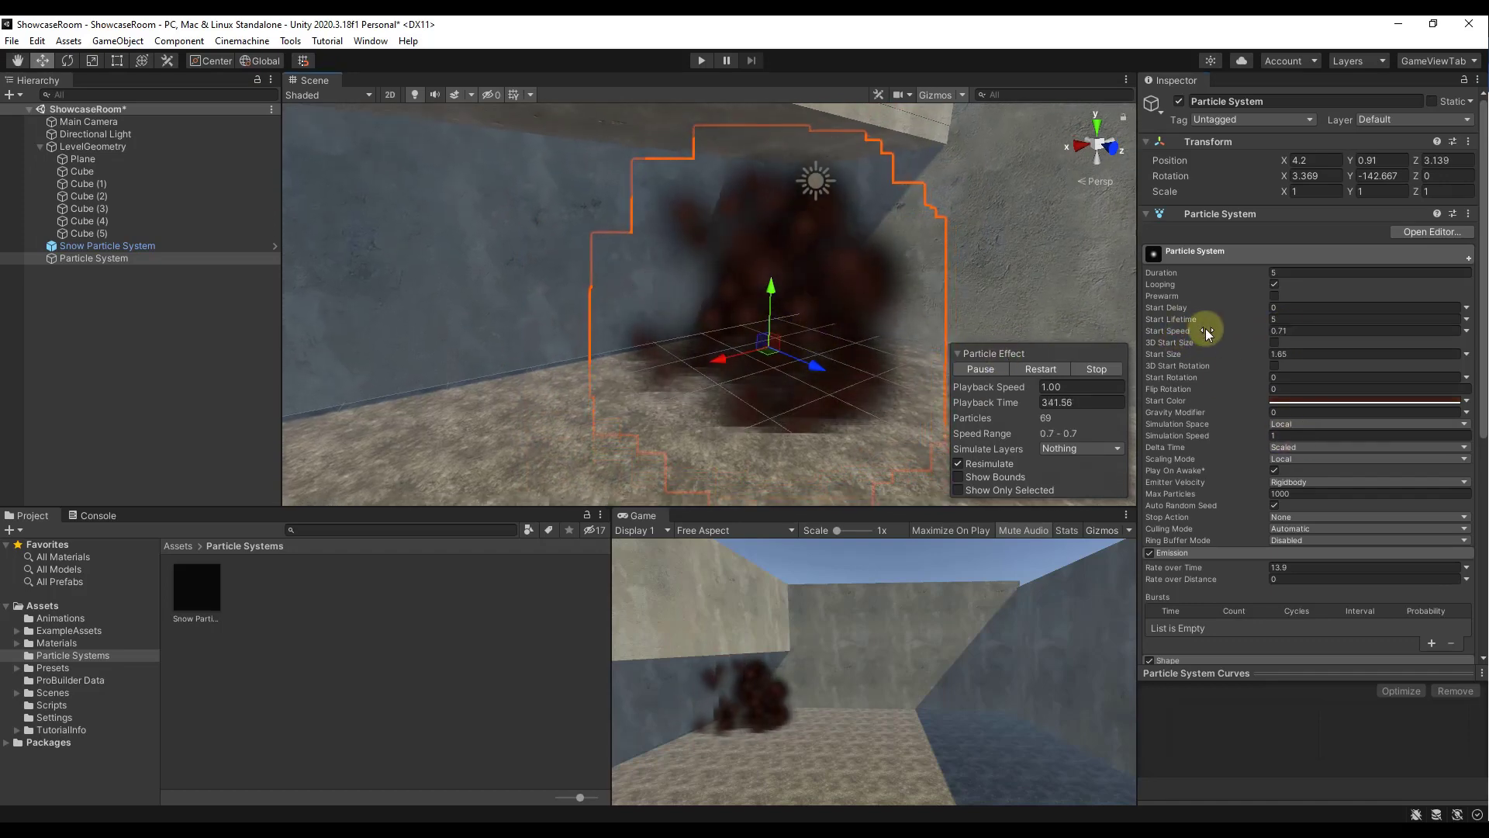
pyautogui.click(1283, 331)
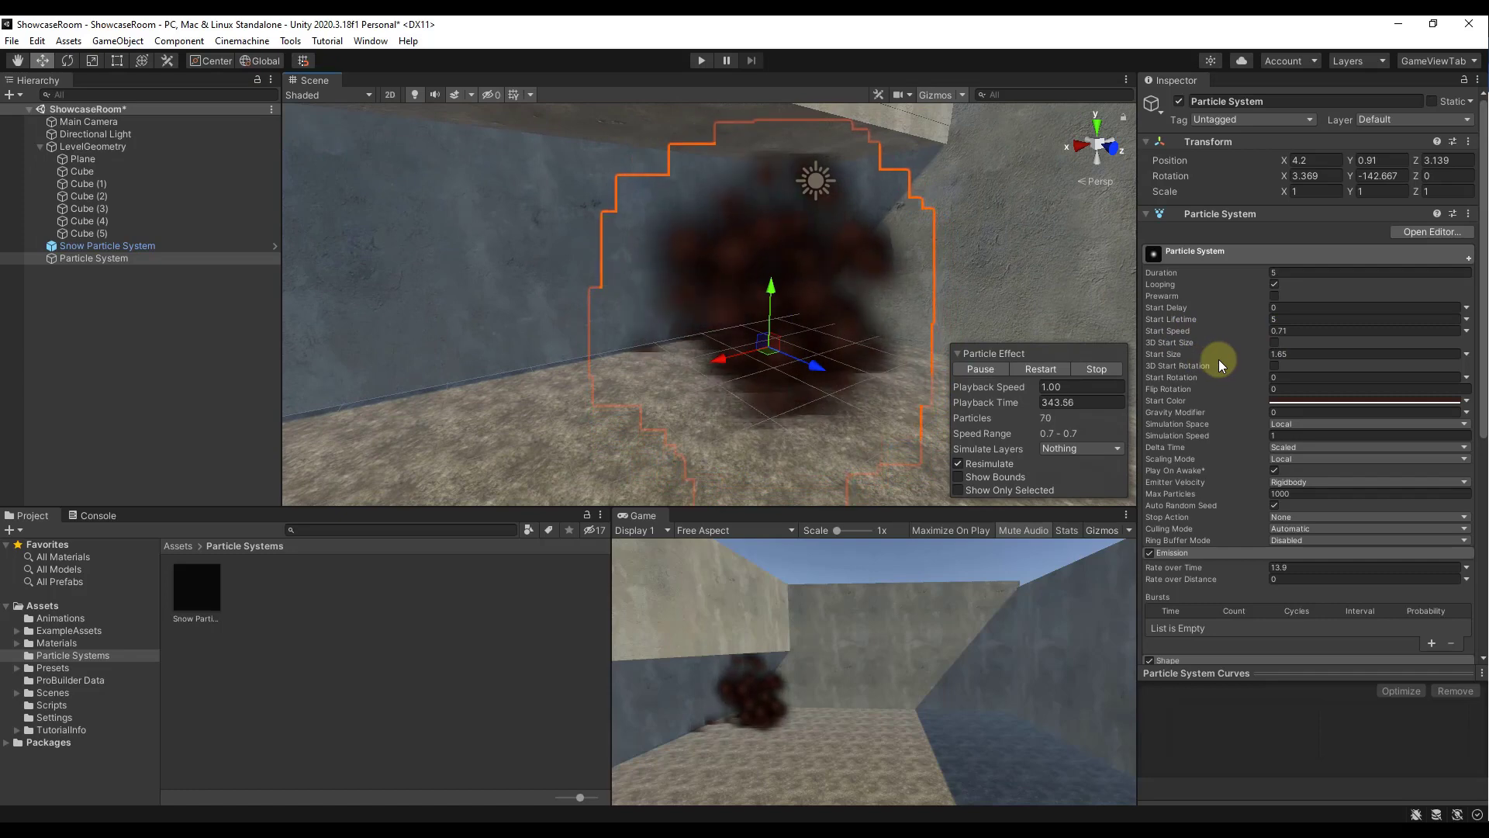
pyautogui.click(1192, 355)
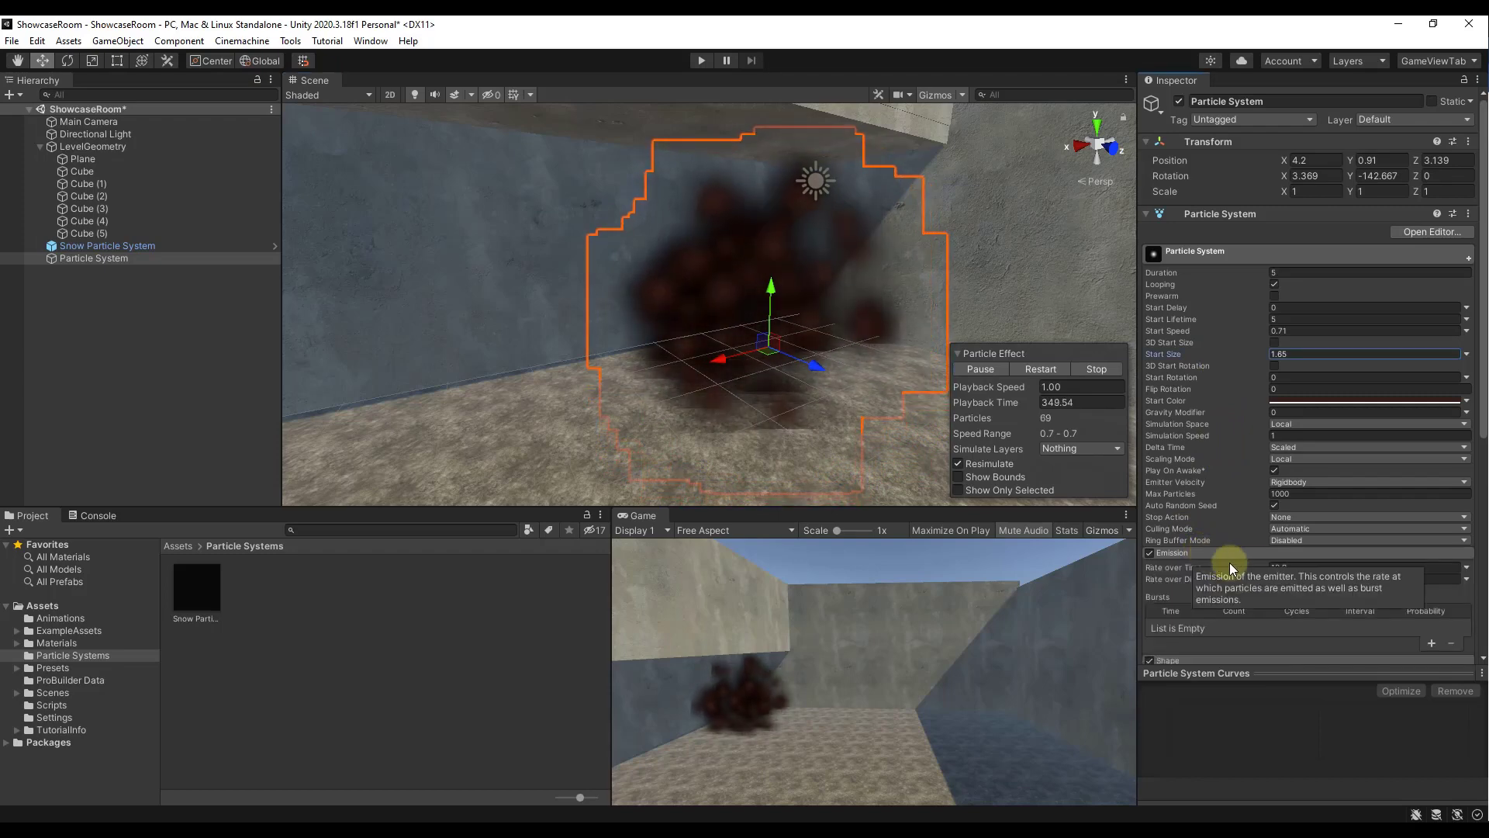
# Step: Raise the emission Rate over Time to 20
pyautogui.moveTo(1172, 566); pyautogui.dragTo(1288, 565)
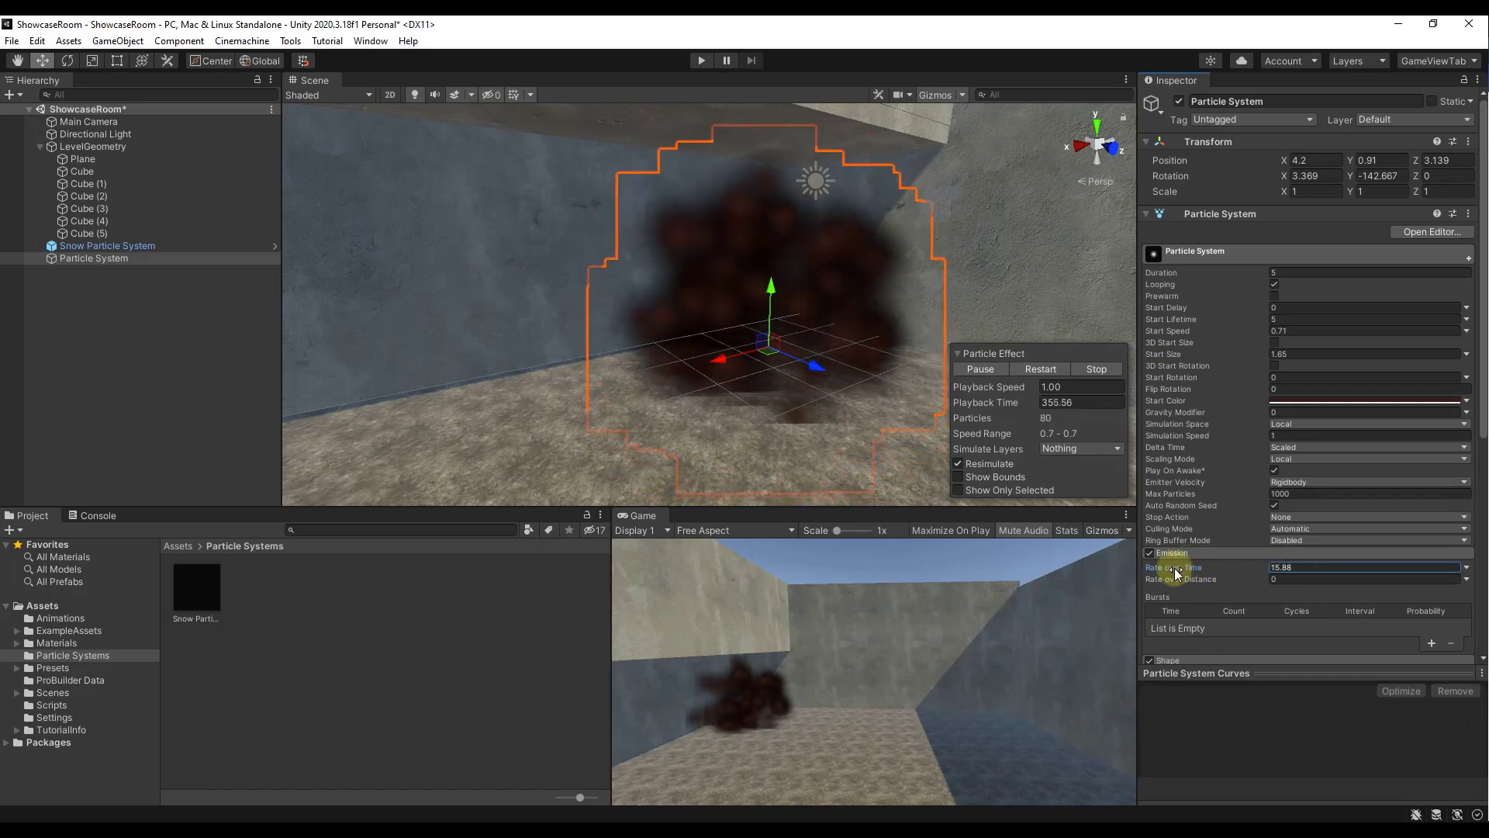
pyautogui.moveTo(1172, 571); pyautogui.dragTo(1193, 571)
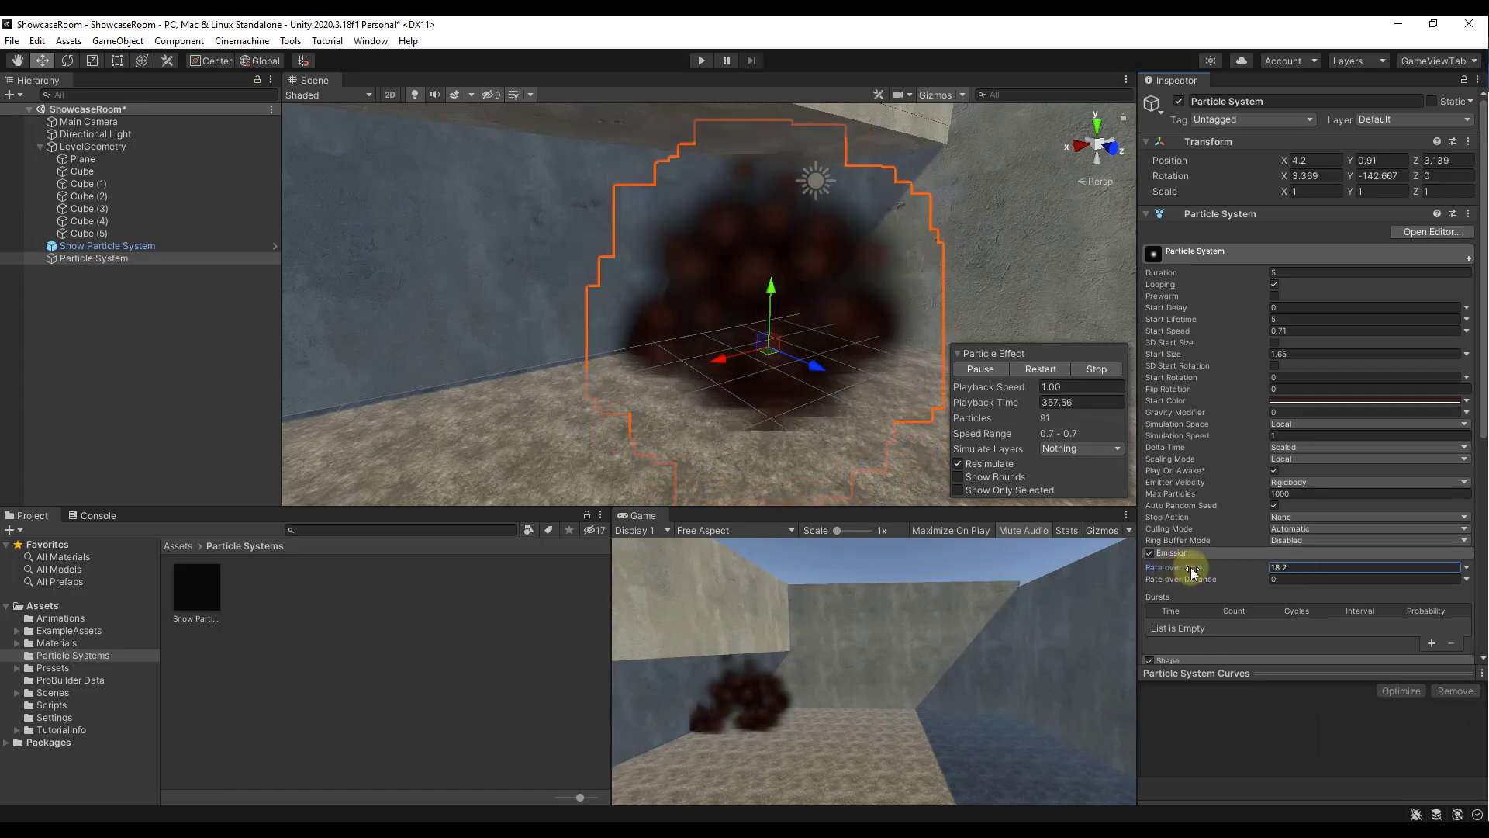
pyautogui.doubleClick(1299, 570)
pyautogui.write('20')
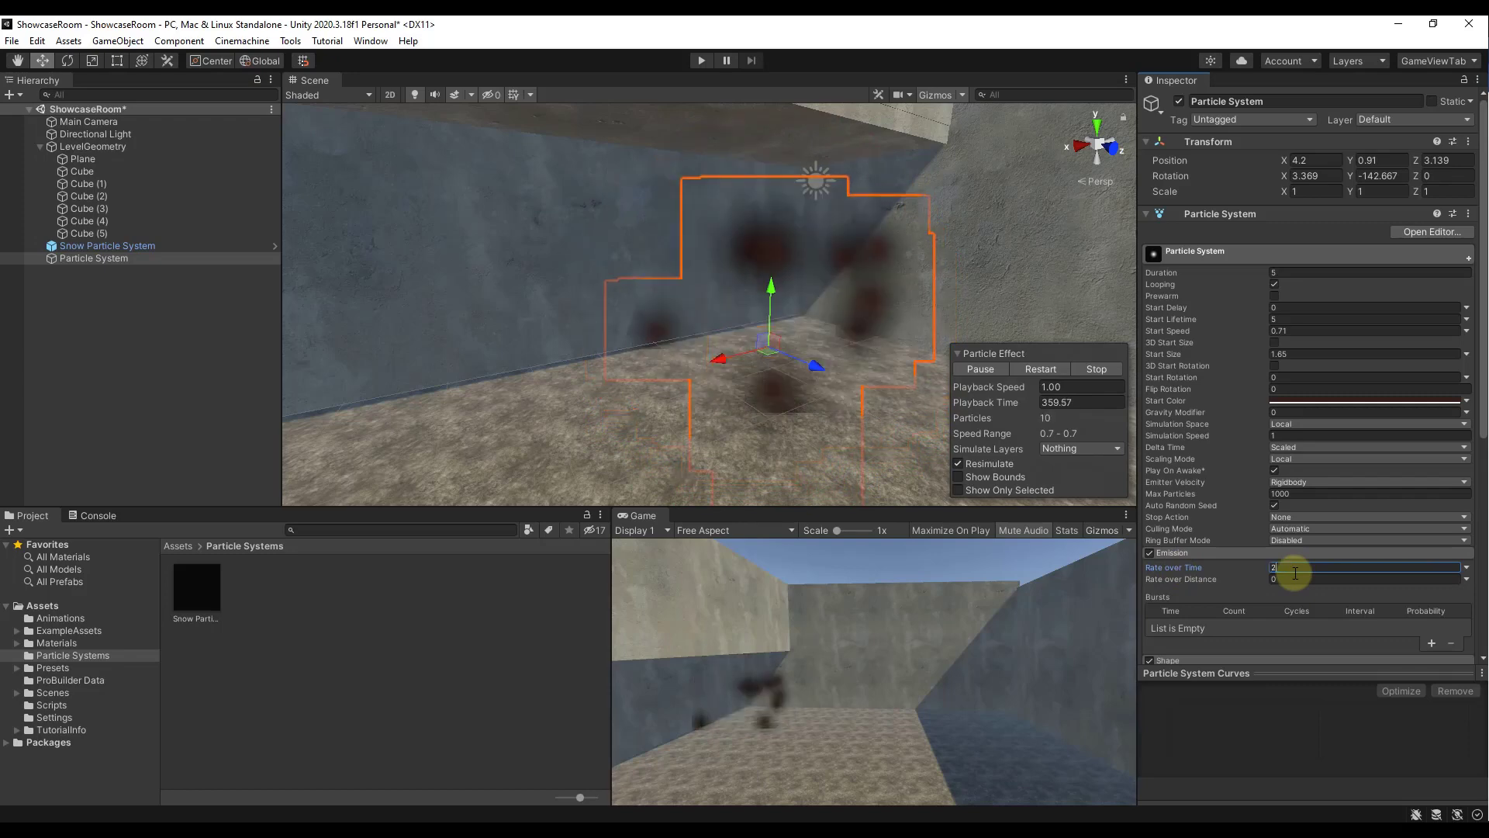
# Step: Reduce the particles' Start Size to 1.4 and expand the Shape module's settings
pyautogui.moveTo(1168, 356); pyautogui.dragTo(1162, 356)
pyautogui.scroll(-3, 1163, 357)
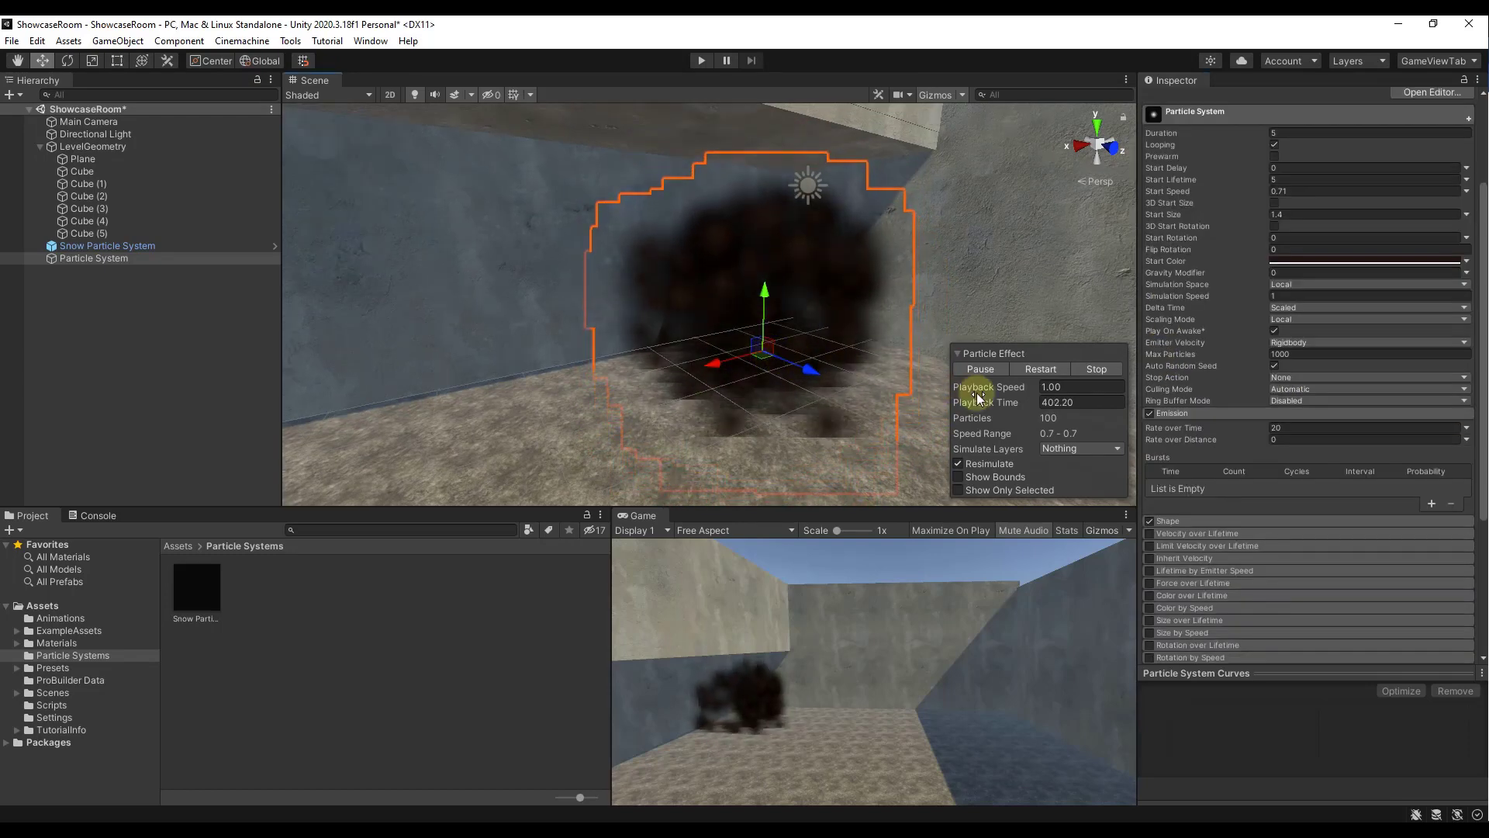
pyautogui.click(1183, 519)
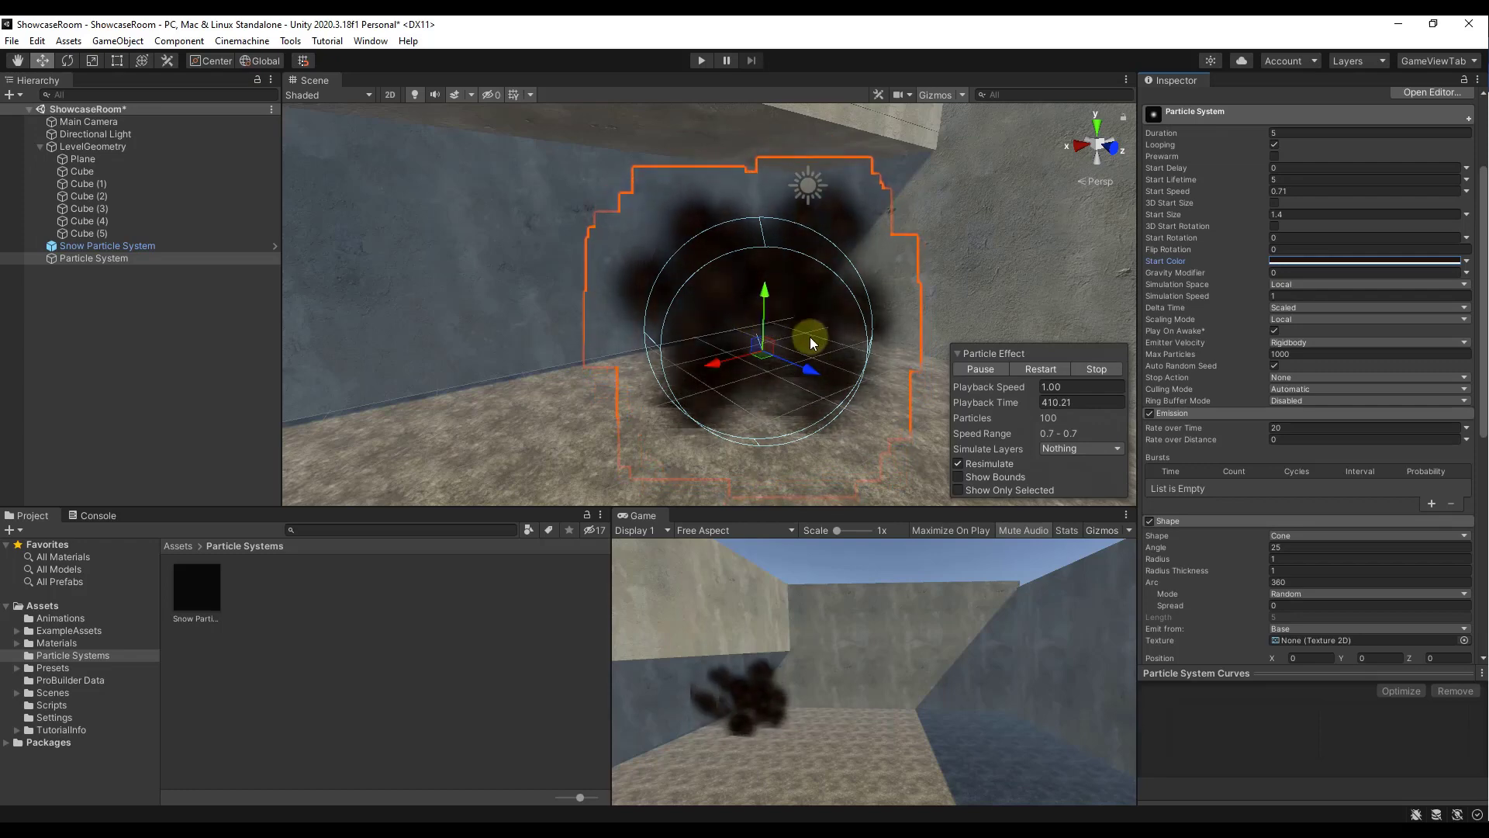
# Step: Set the particle system's X and Y rotation to 0
pyautogui.scroll(4, 1259, 323)
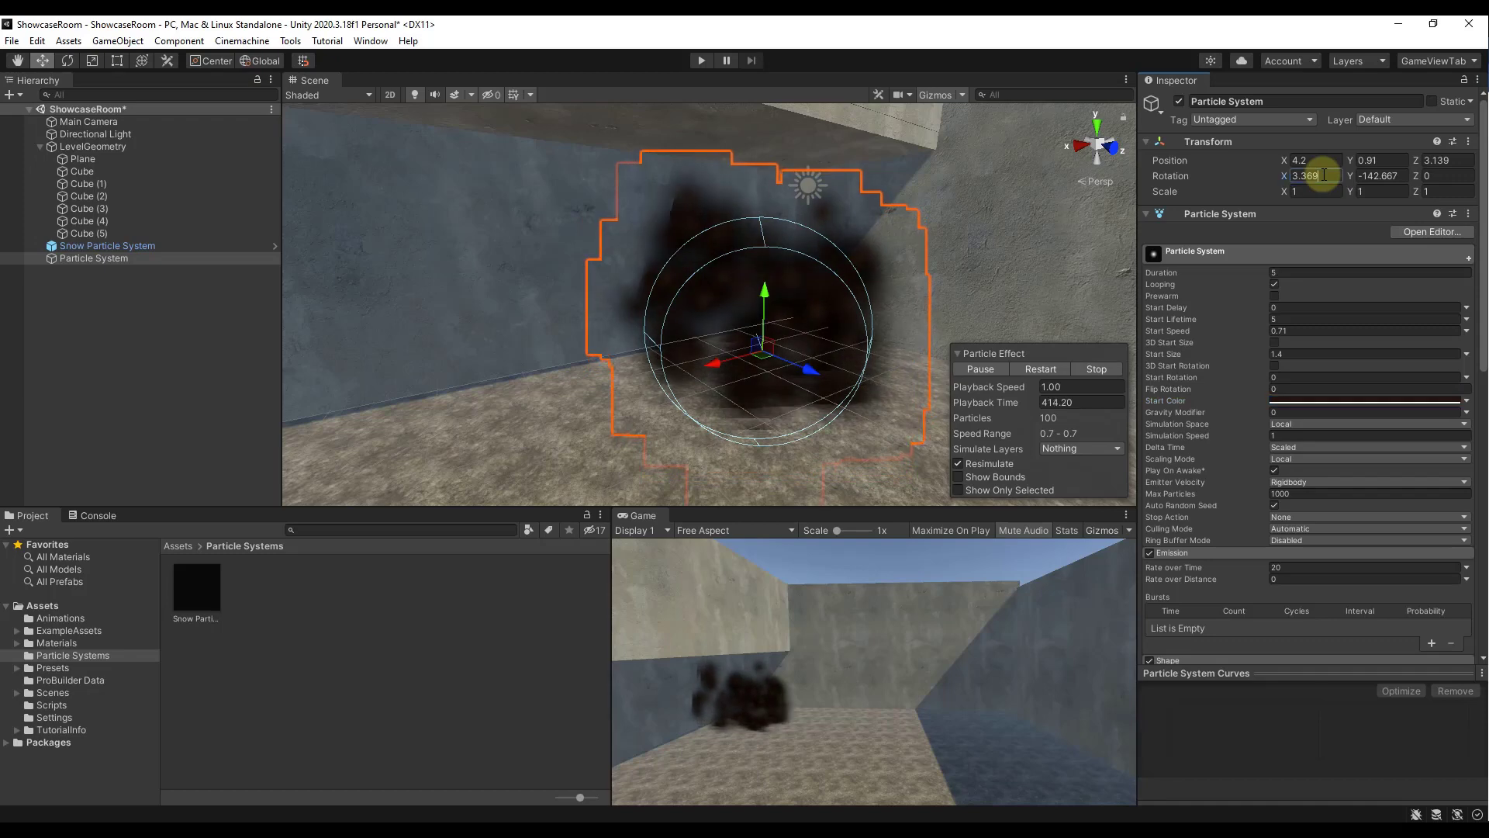
pyautogui.write('0')
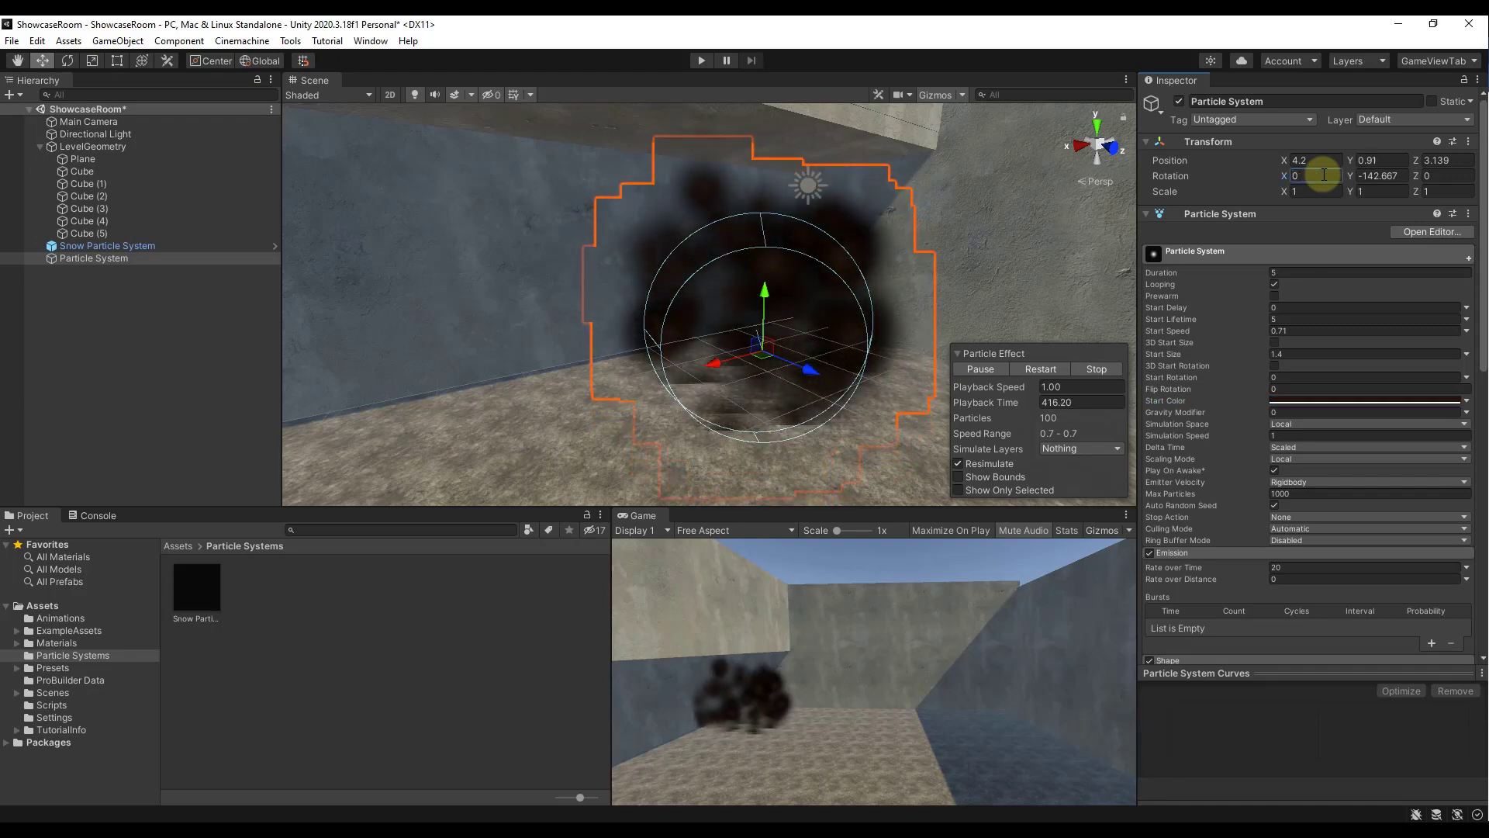
pyautogui.press('Tab')
pyautogui.write('0')
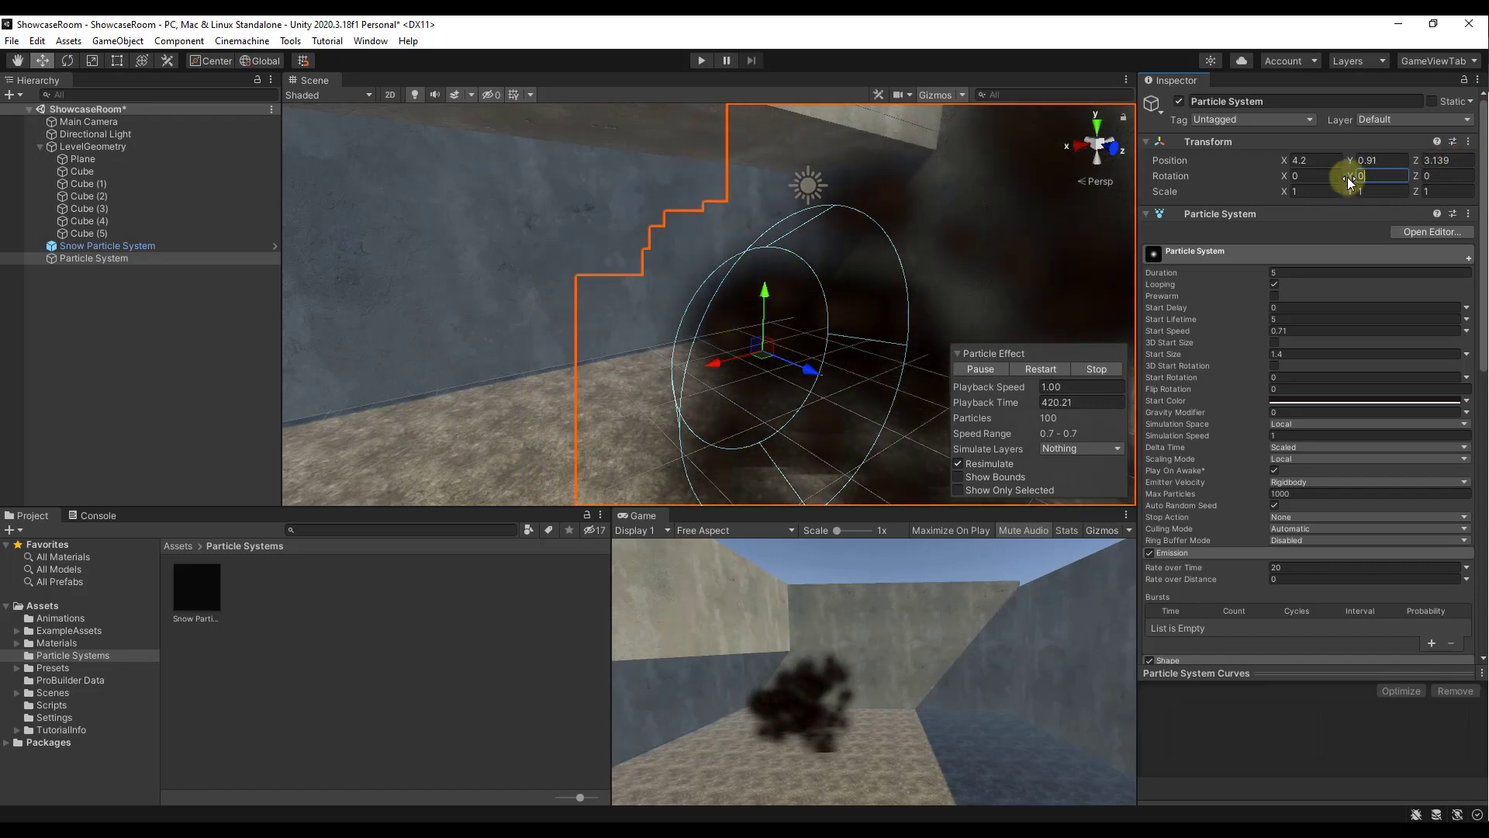
# Step: Turn the emitter cone upward by setting the particle system's rotation to X -90, Y 0, Z 0
pyautogui.moveTo(1350, 176); pyautogui.dragTo(156, 435)
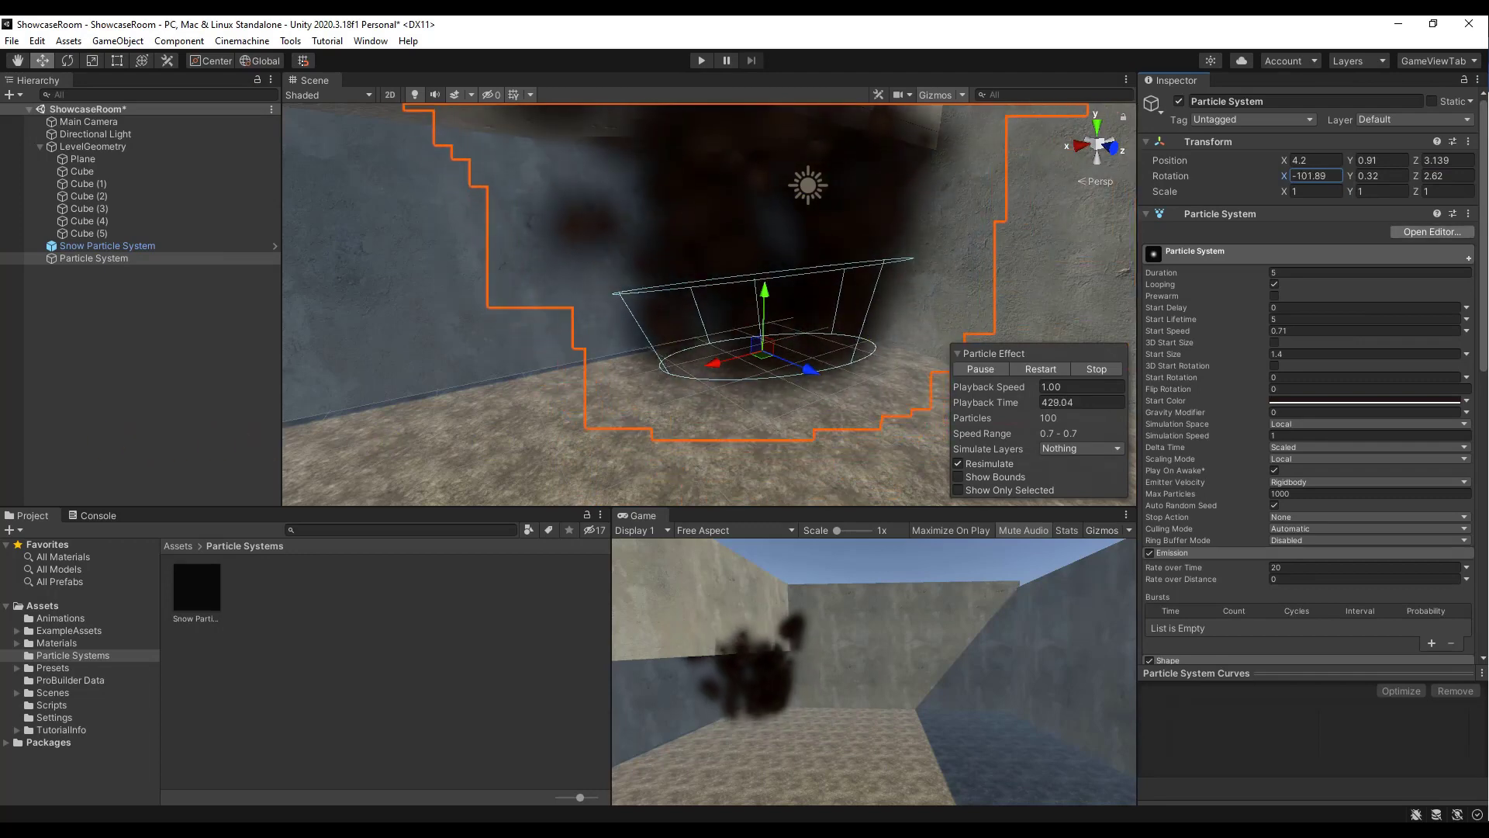
pyautogui.click(1388, 176)
pyautogui.write('0')
pyautogui.press('Tab')
pyautogui.write('0')
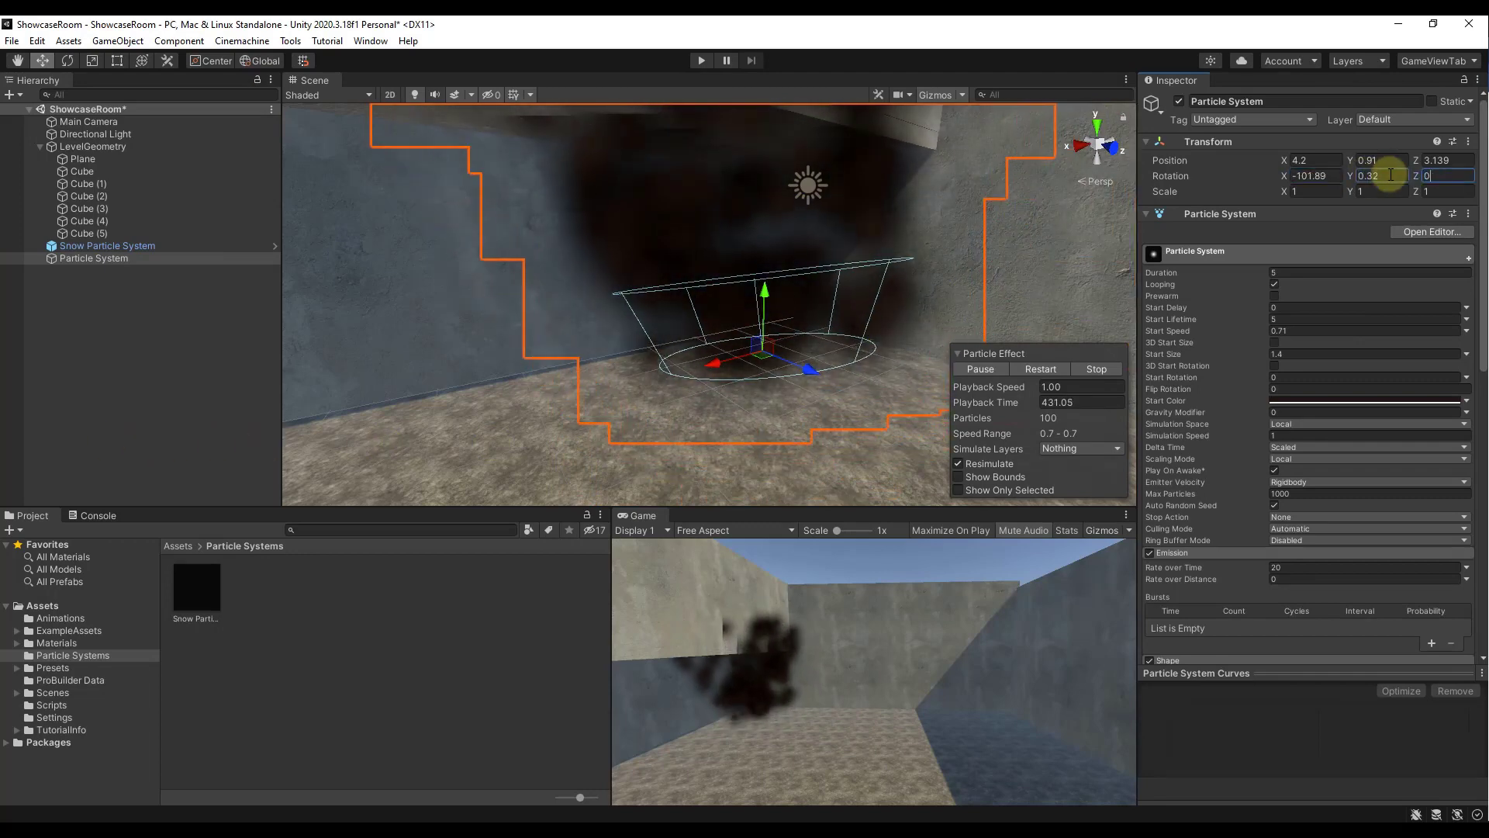
pyautogui.hotkey('shift', 'Tab')
pyautogui.click(1323, 176)
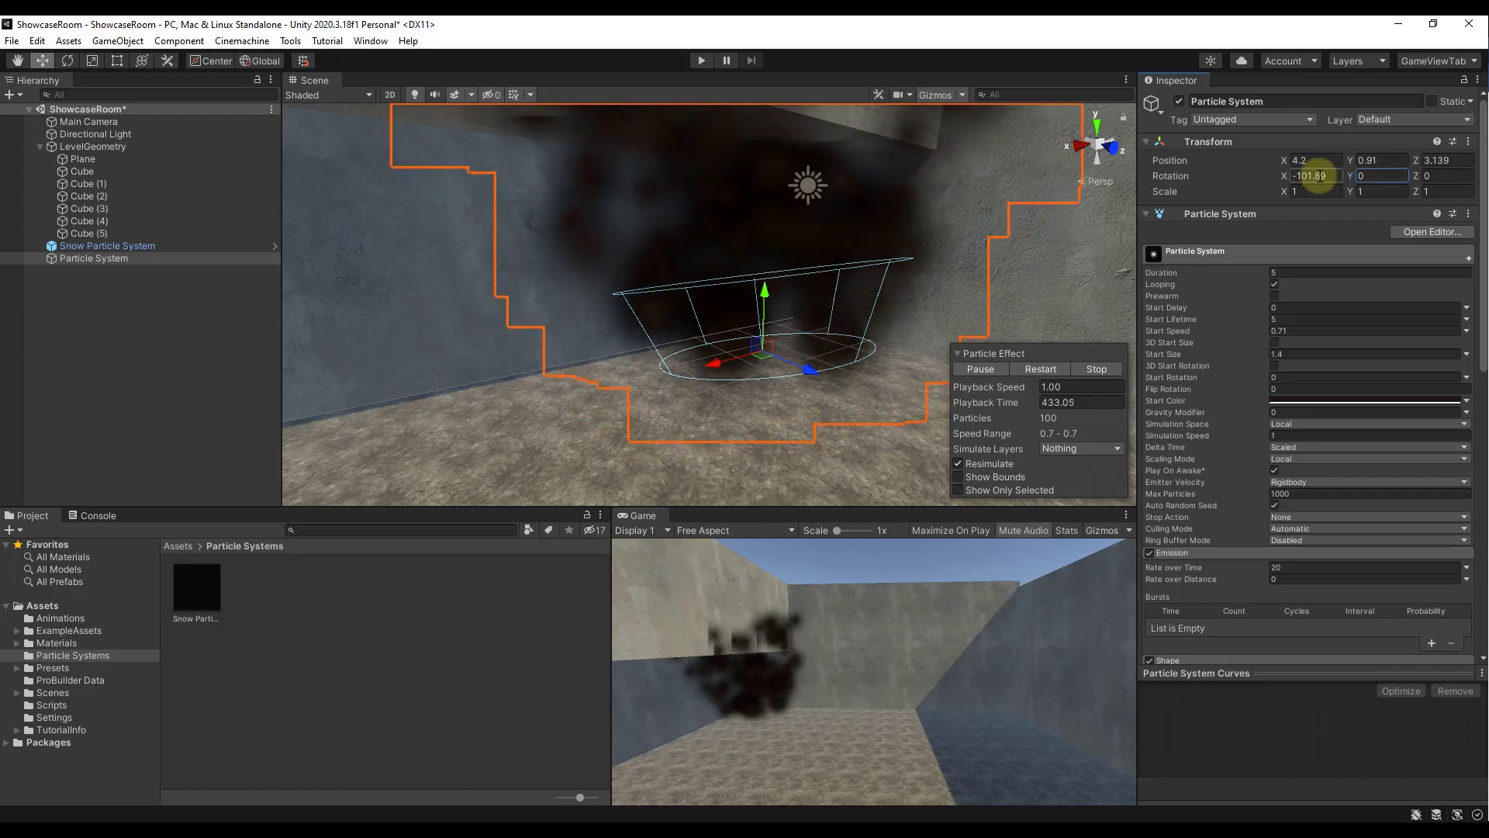
pyautogui.write('-90')
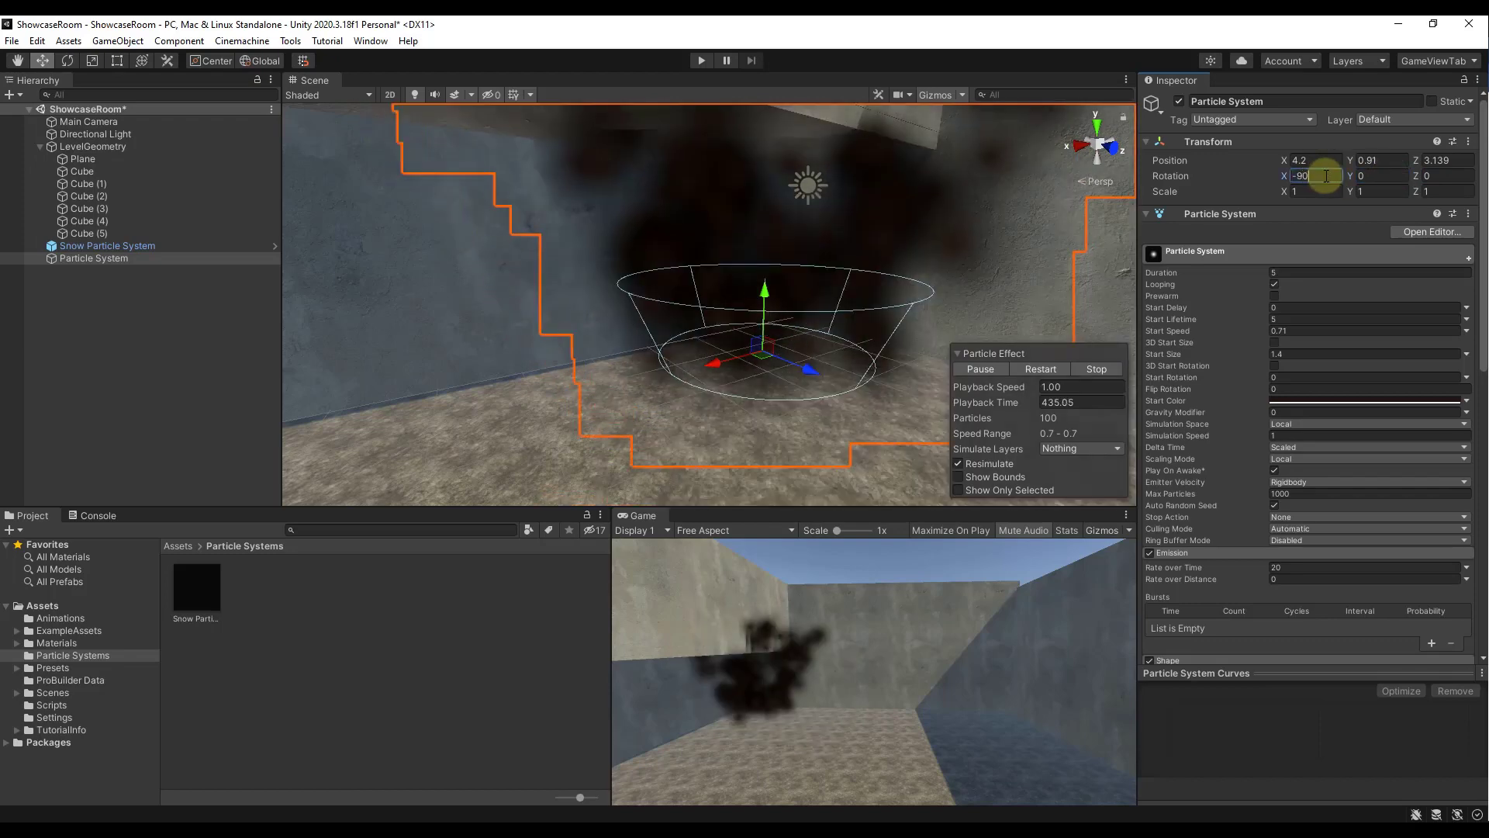
# Step: Reposition the particle system in the room and narrow its emitter cone to an angle of 11.08
pyautogui.keyDown('alt'); pyautogui.moveTo(853, 388); pyautogui.dragTo(734, 389); pyautogui.keyUp('alt')
pyautogui.moveTo(650, 351); pyautogui.dragTo(721, 334)
pyautogui.scroll(-5, 1179, 412)
pyautogui.moveTo(1179, 411); pyautogui.dragTo(811, 394)
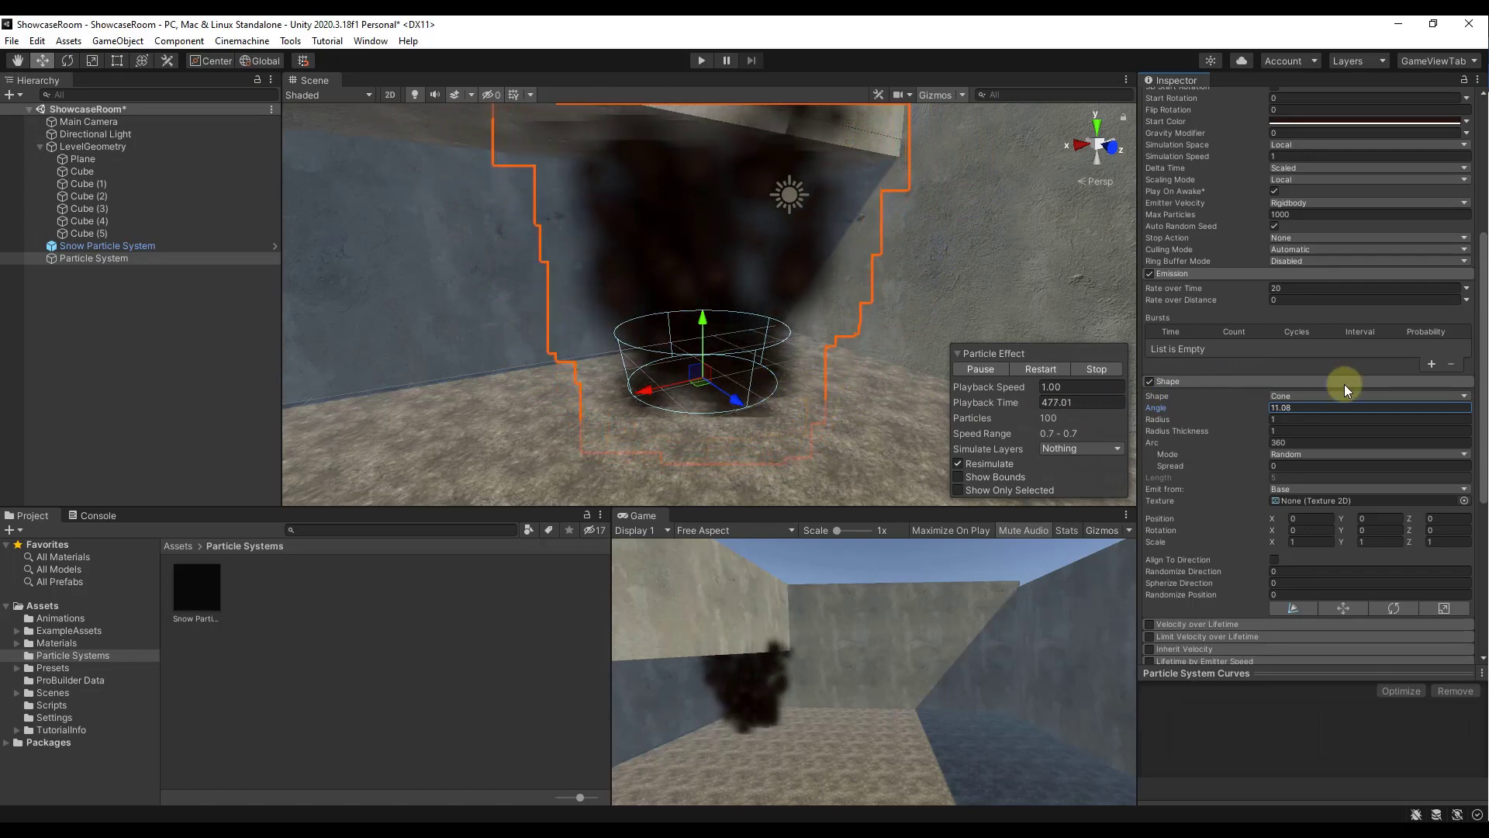
# Step: Set the emitter cone's radius to 0.6 and narrow its angle to 8.29
pyautogui.click(1161, 420)
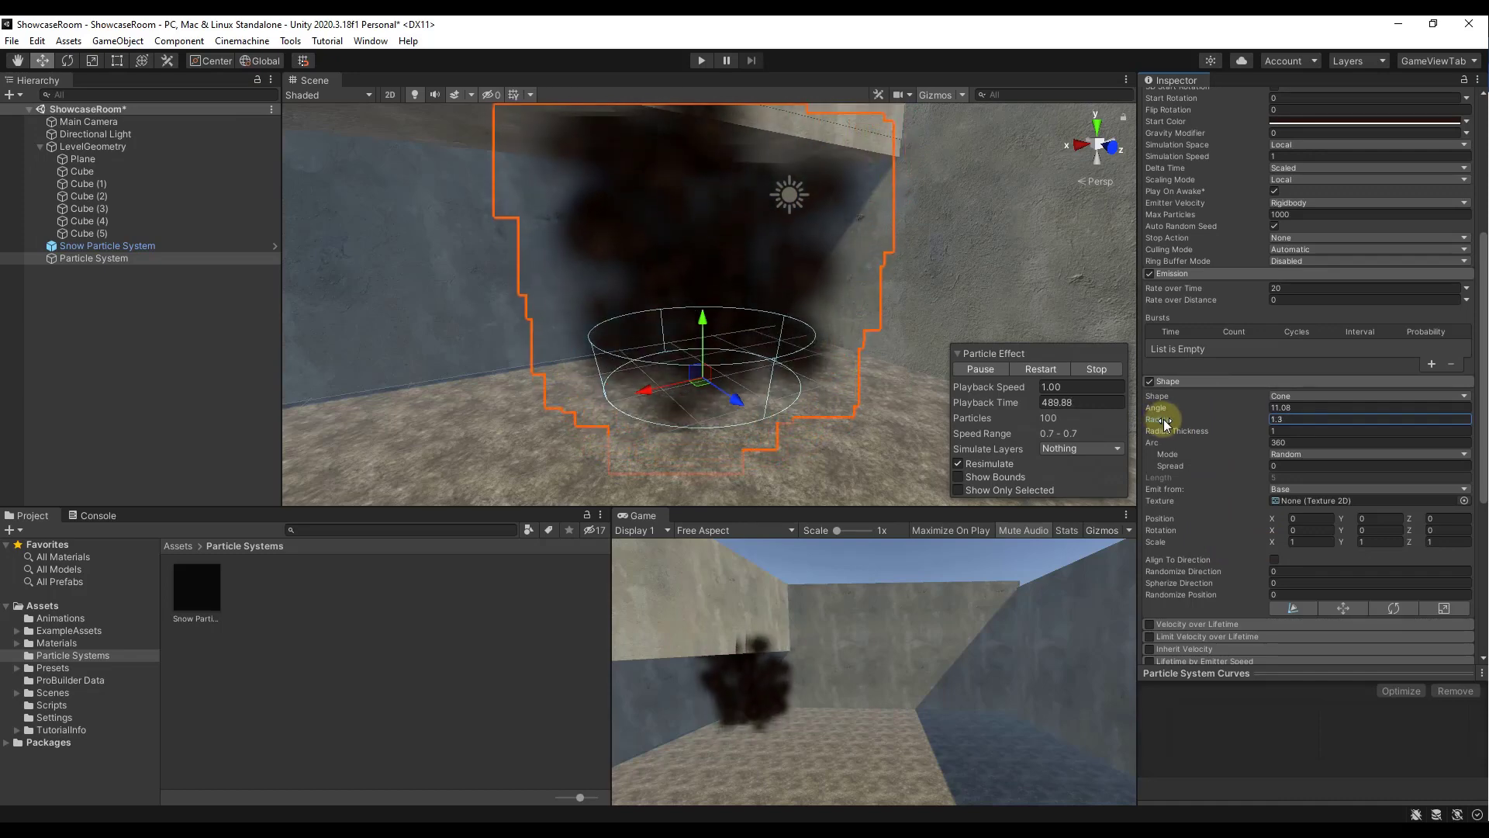
pyautogui.moveTo(1163, 419)
pyautogui.mouseDown()
pyautogui.moveTo(1179, 421)
pyautogui.moveTo(1165, 433)
pyautogui.mouseUp()
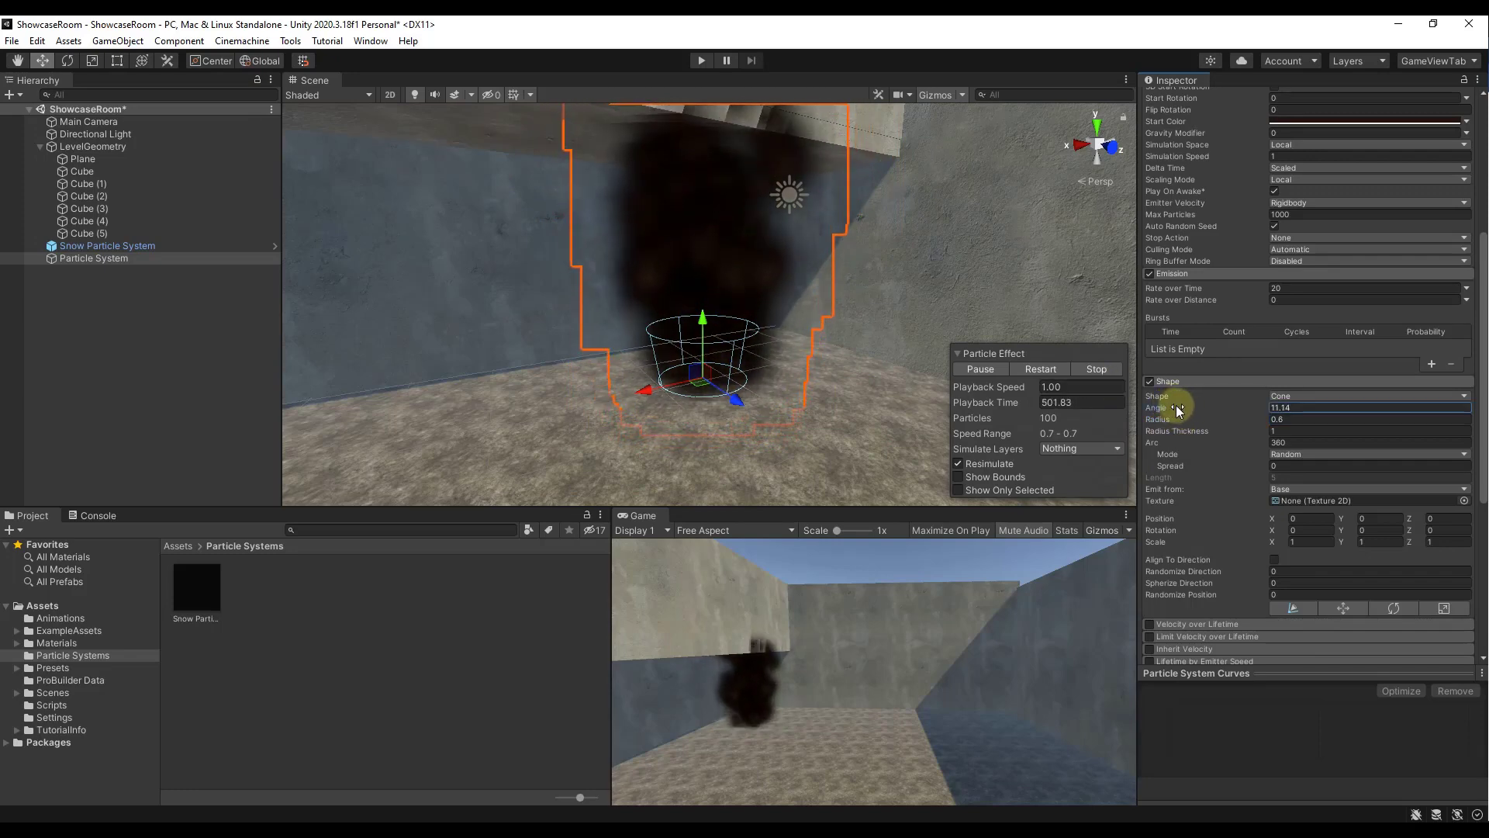
pyautogui.moveTo(1176, 406); pyautogui.dragTo(1100, 408)
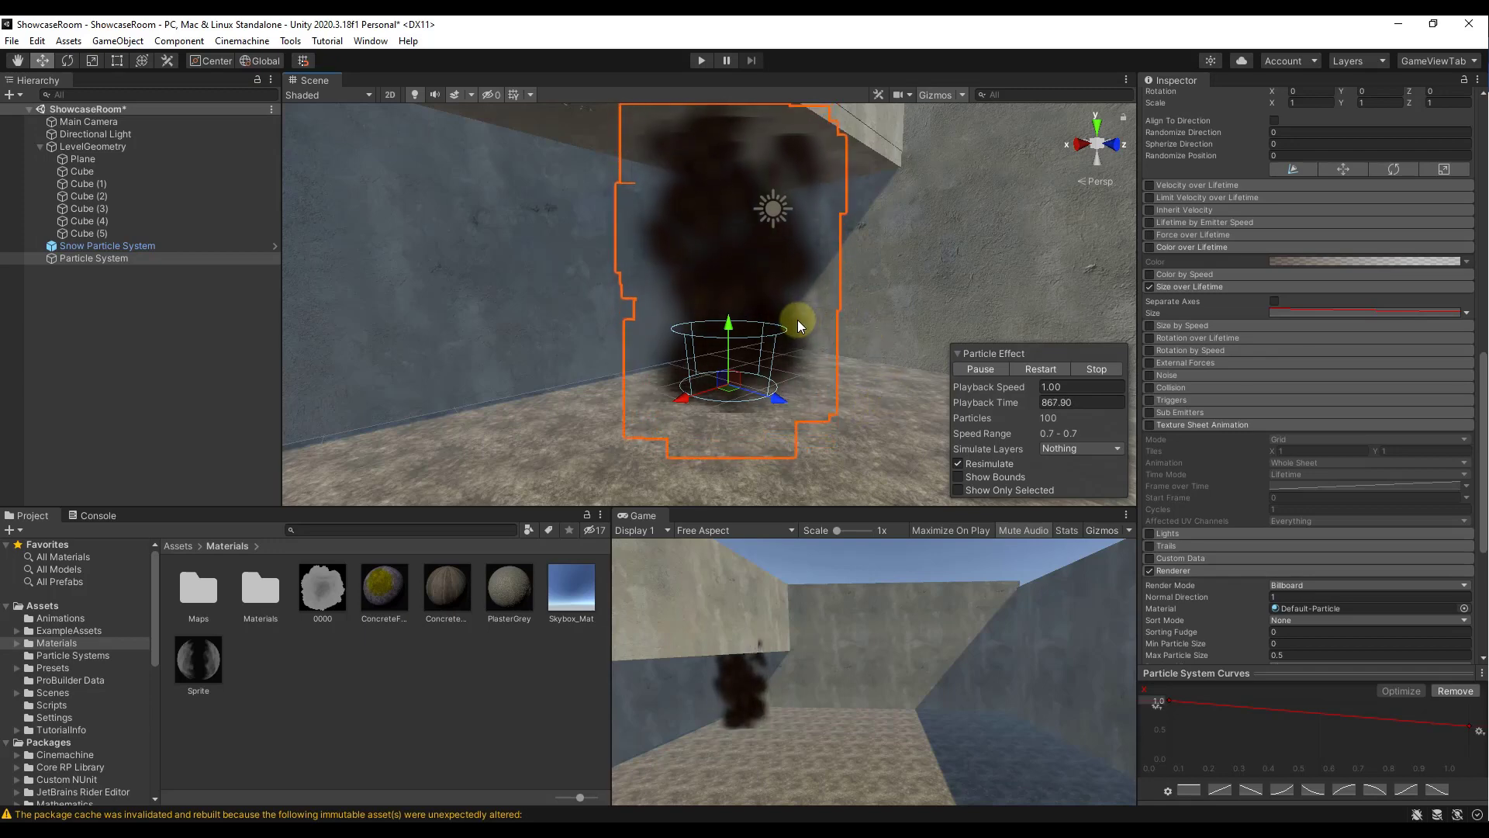
pyautogui.moveTo(797, 320)
pyautogui.mouseDown(button='right')
pyautogui.moveTo(771, 313)
pyautogui.moveTo(791, 322)
pyautogui.mouseUp(button='right')
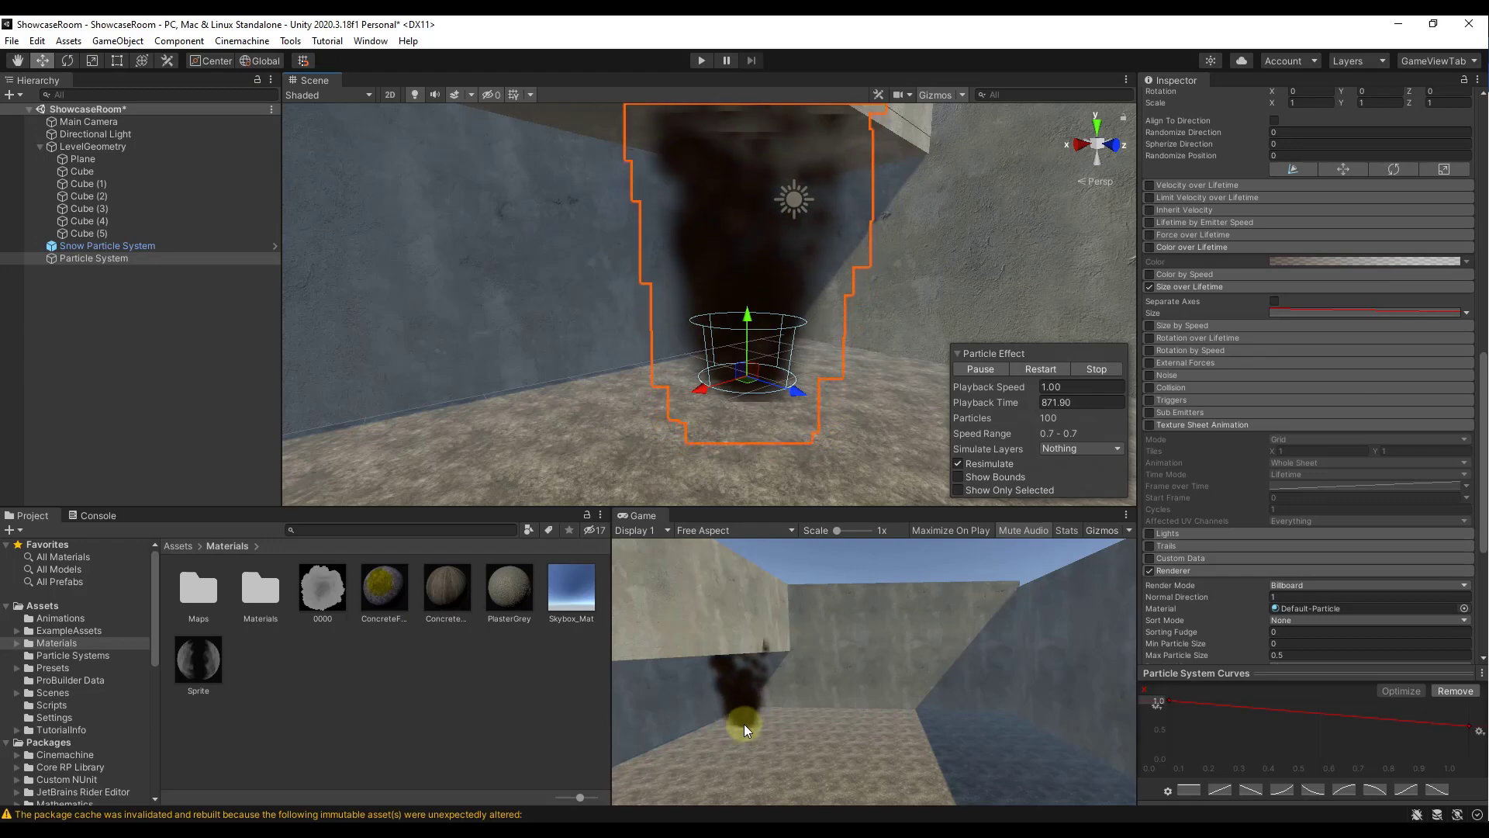
pyautogui.moveTo(791, 349)
pyautogui.mouseDown(button='right')
pyautogui.moveTo(832, 347)
pyautogui.moveTo(781, 331)
pyautogui.mouseUp(button='right')
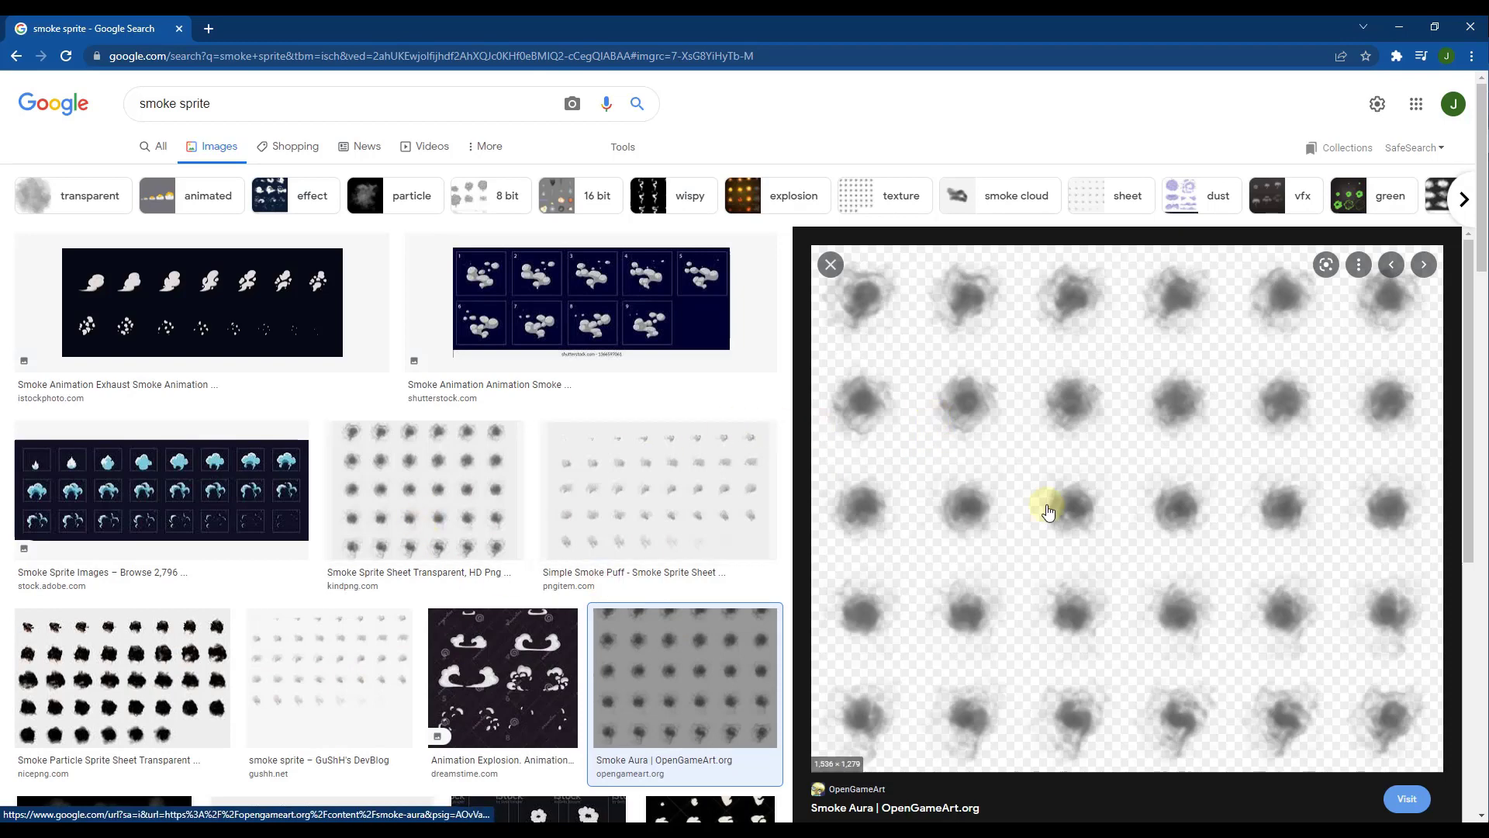
# Step: In the browser's smoke sprite image results, open the Smoke Aura sprite's source page on OpenGameArt.org
pyautogui.scroll(-2, 1085, 475)
pyautogui.scroll(2, 1125, 488)
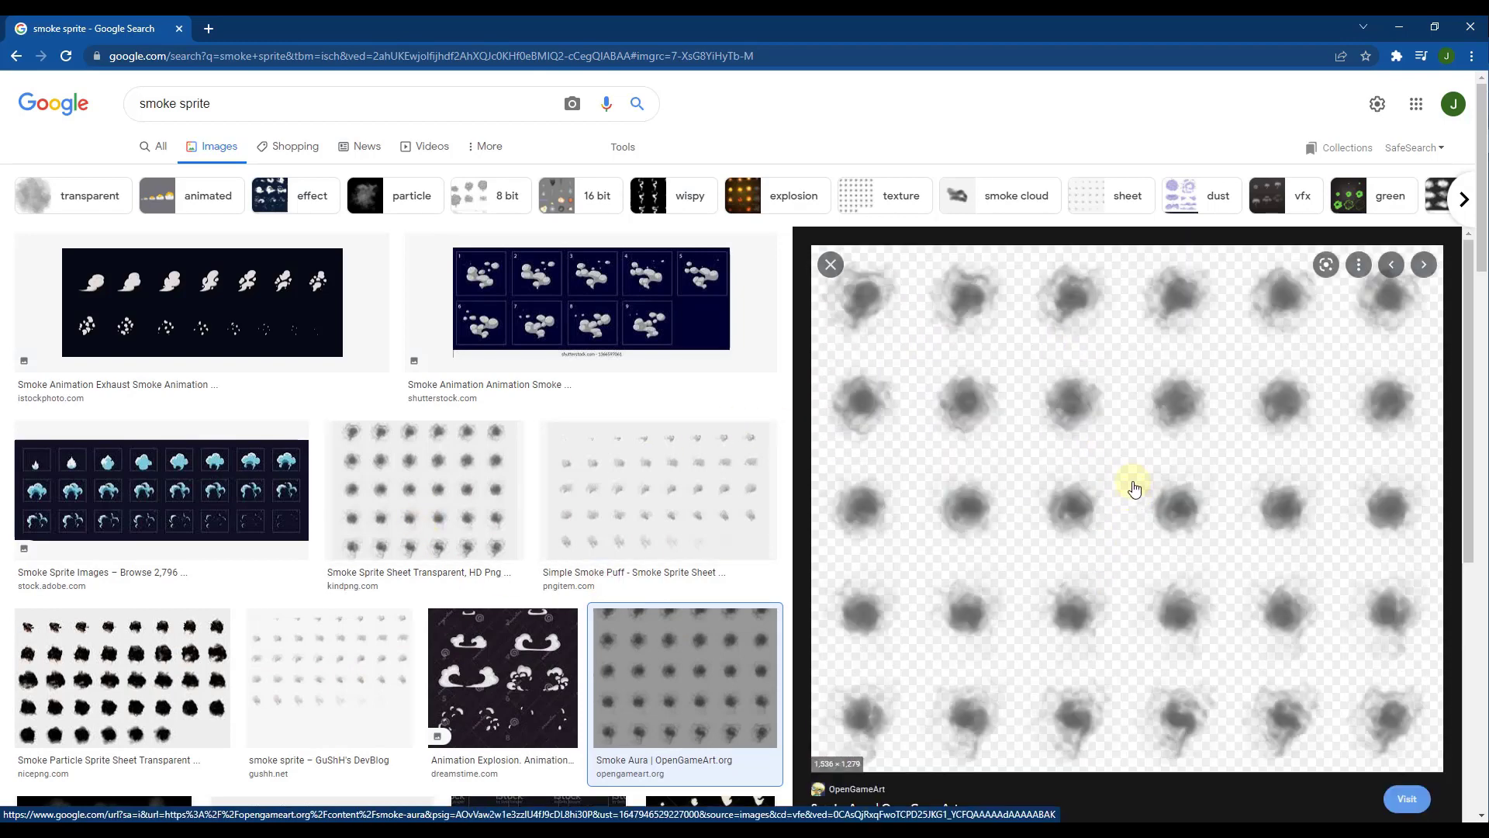
pyautogui.scroll(-3, 927, 462)
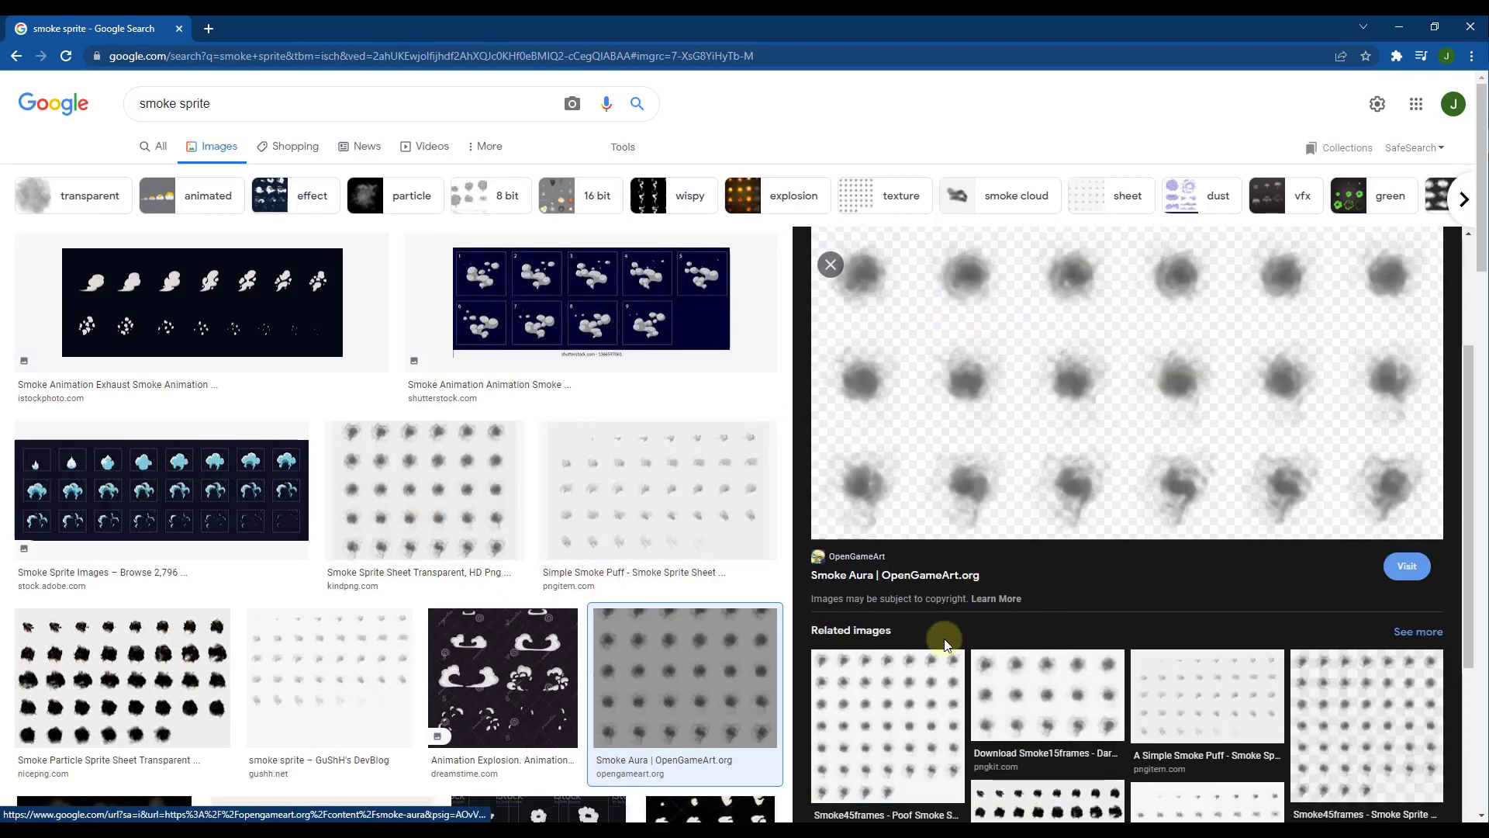
pyautogui.click(939, 581)
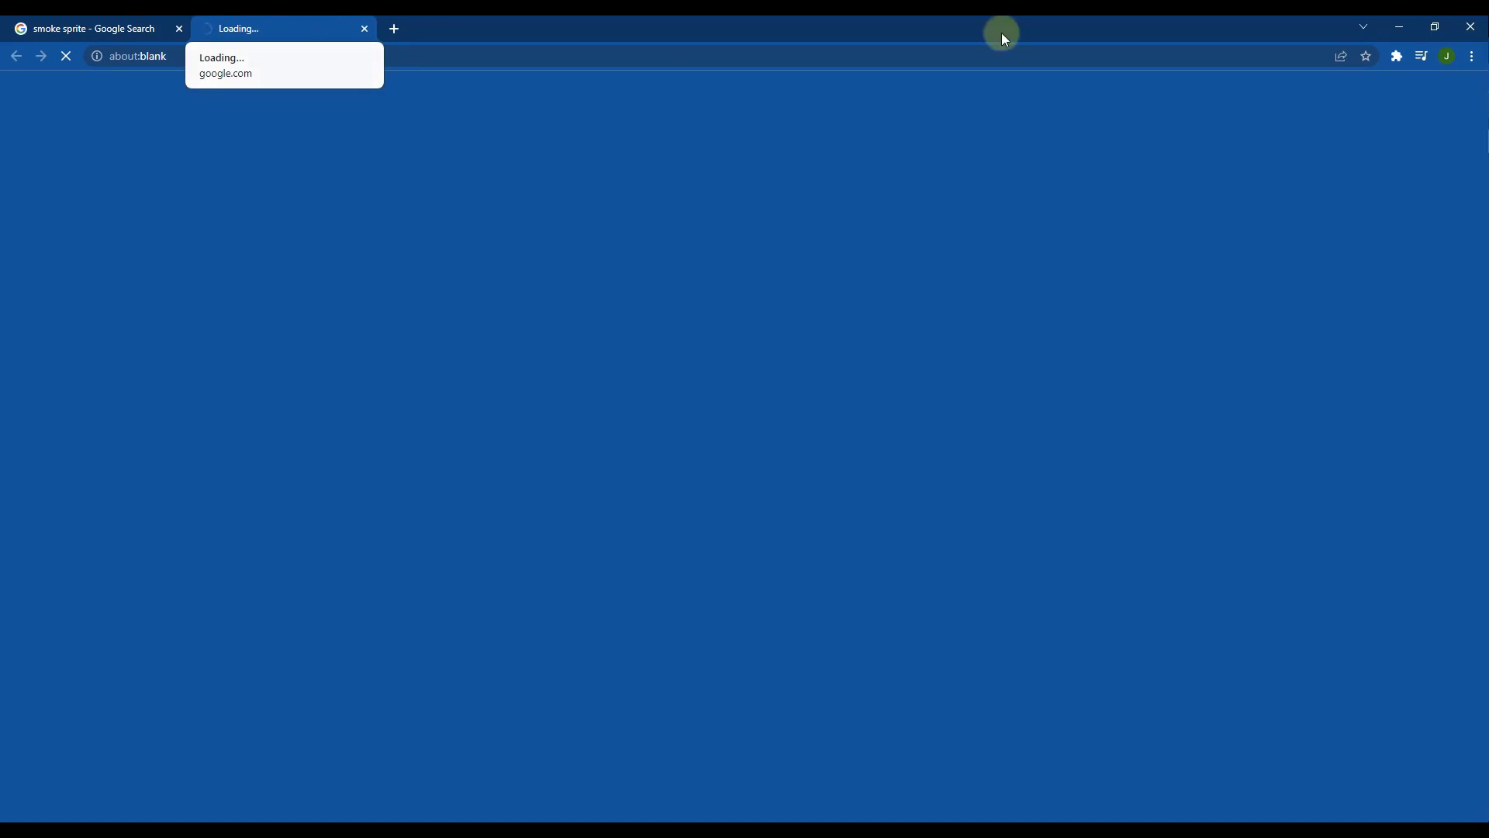
pyautogui.click(443, 23)
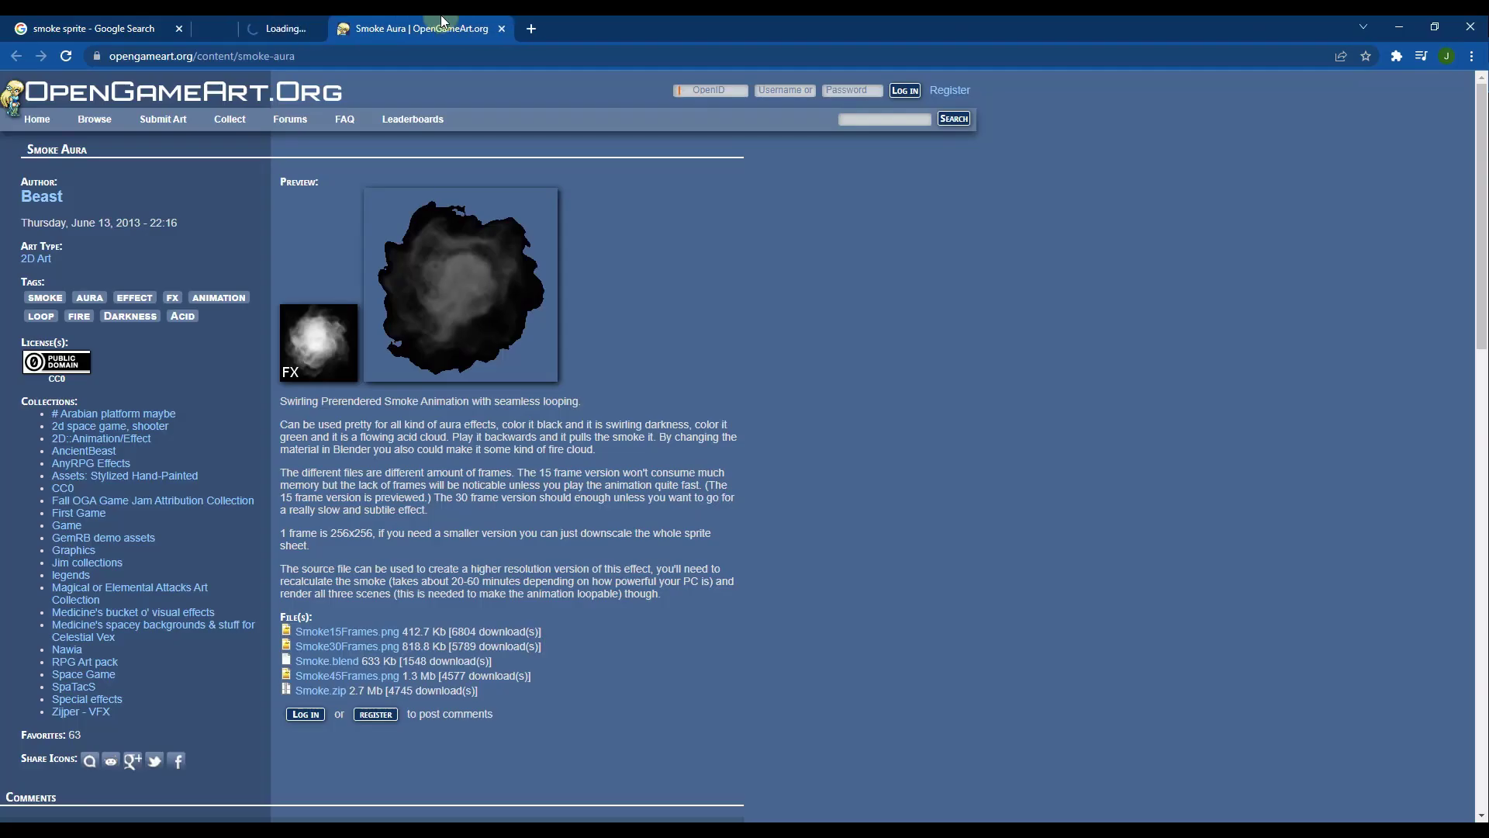
pyautogui.click(550, 28)
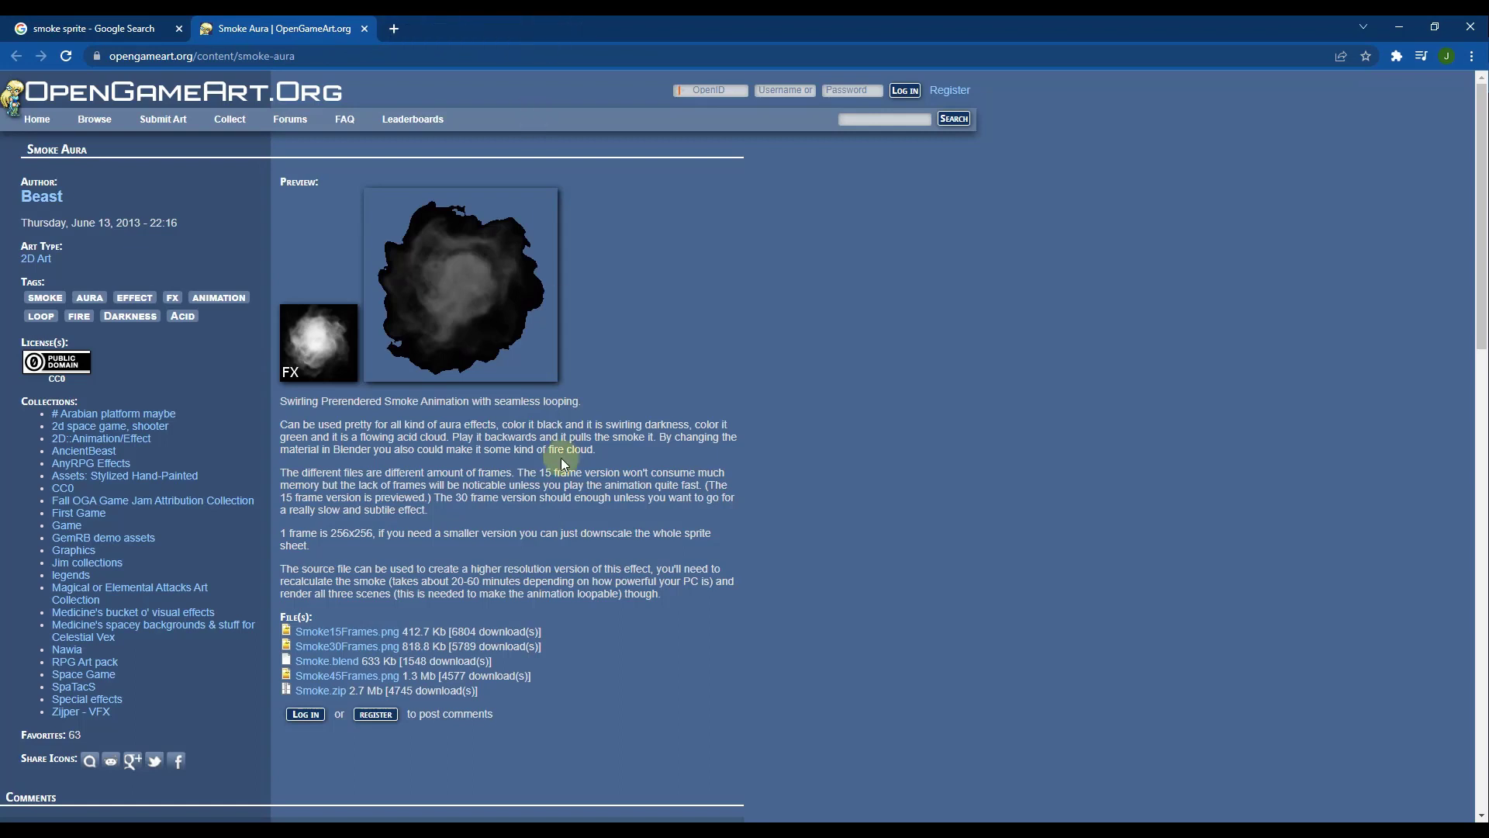
# Step: Return to Unity and import the smoke image 0001.png from the downloaded Smoke folder into the Materials folder
pyautogui.click(1401, 32)
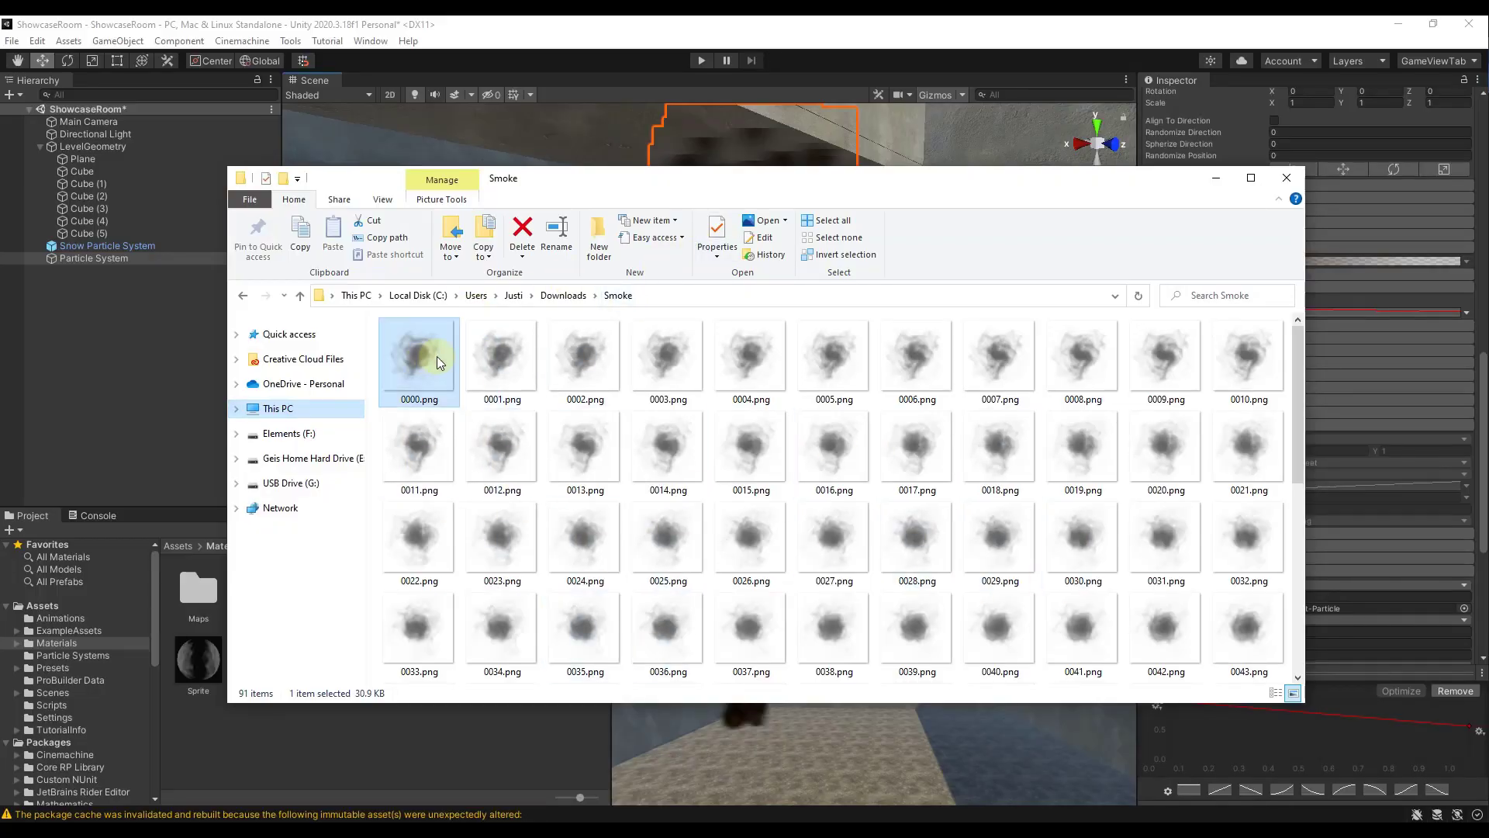
pyautogui.moveTo(679, 190); pyautogui.dragTo(1488, 210)
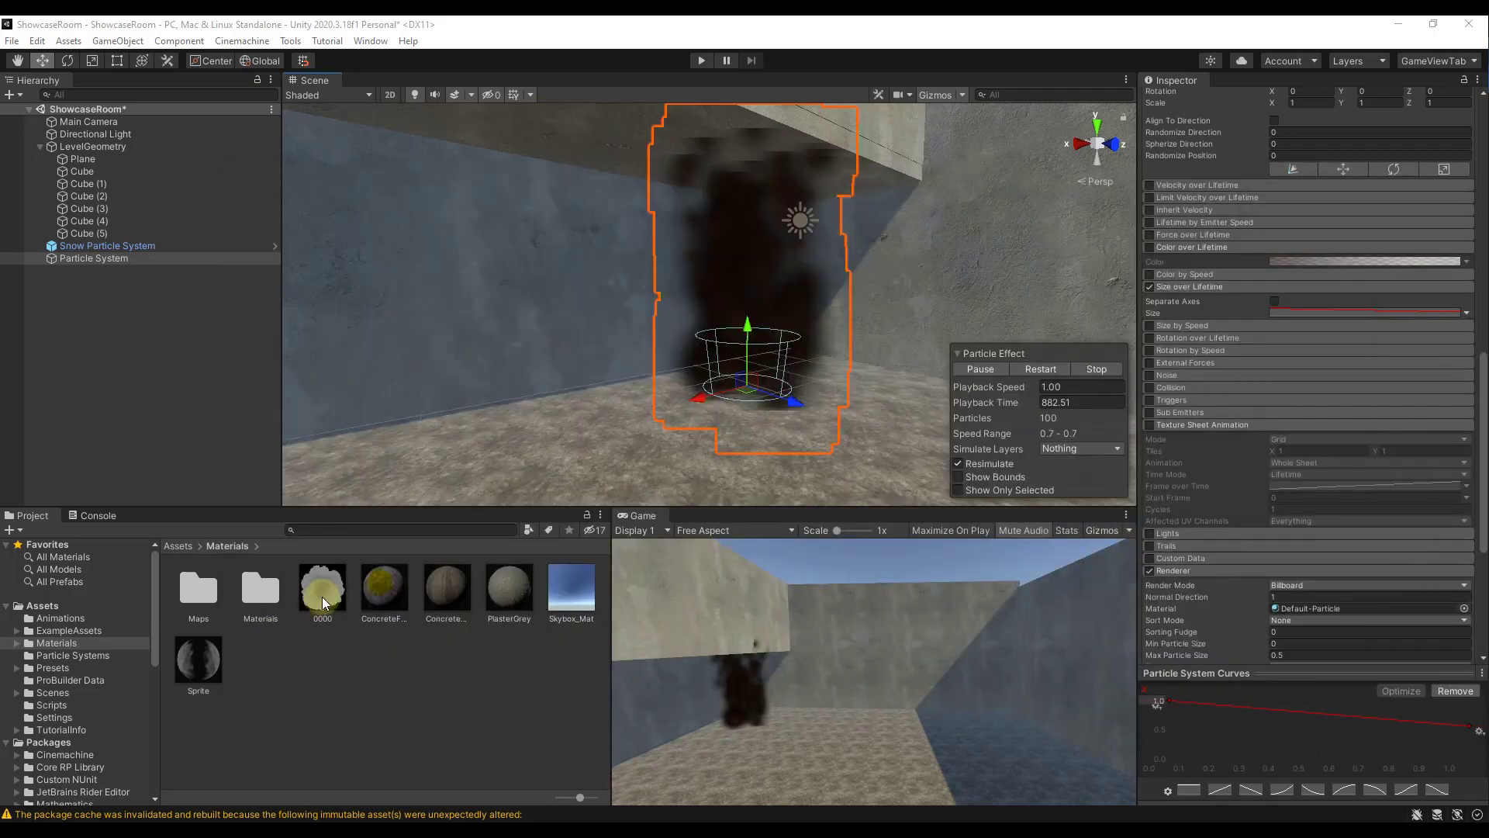
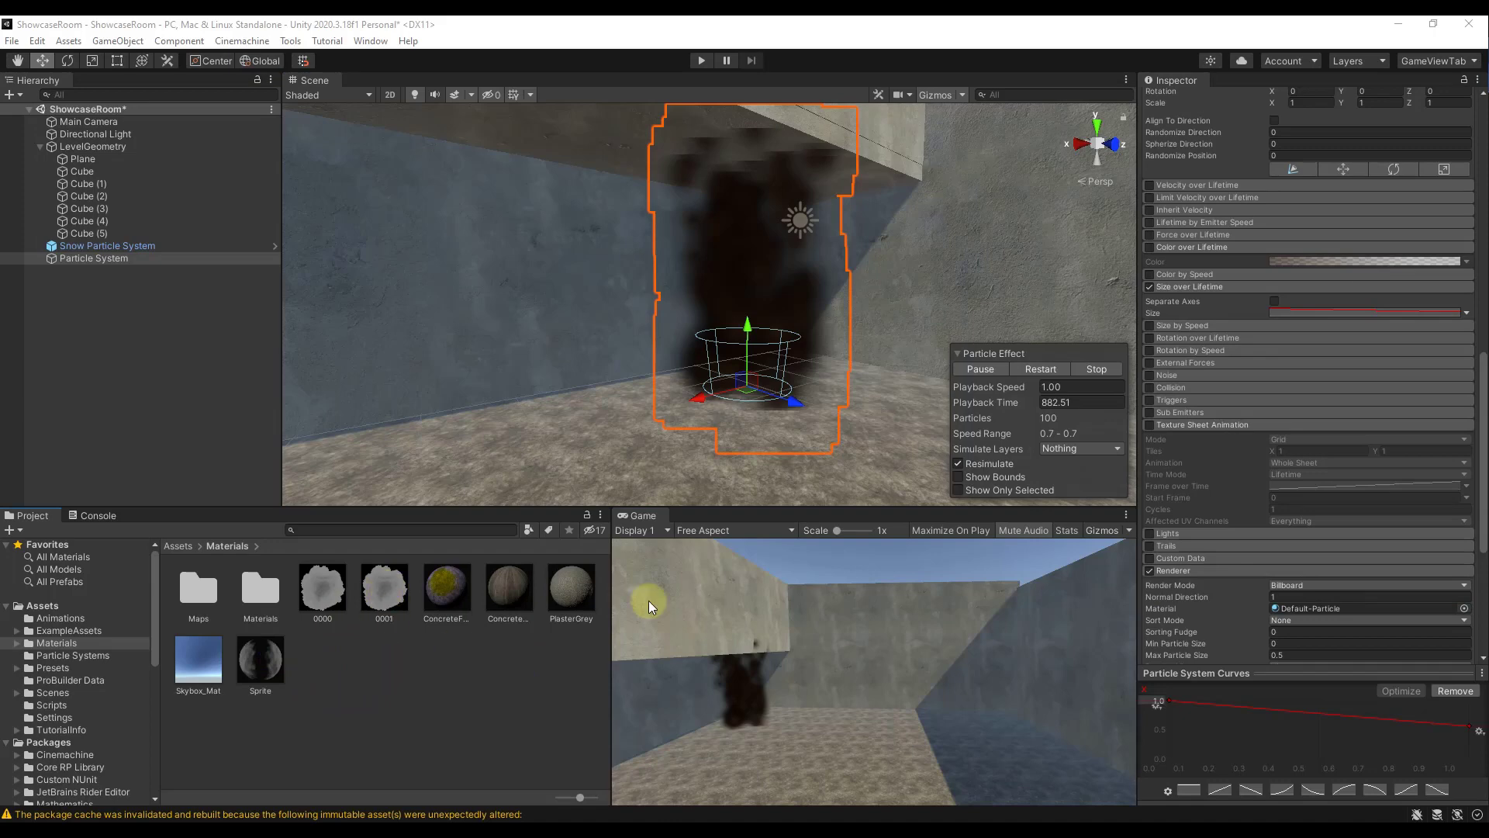
# Step: Try to assign the smoke image 0001 directly as the particle renderer's material
pyautogui.scroll(-3, 1343, 453)
pyautogui.scroll(-3, 1241, 364)
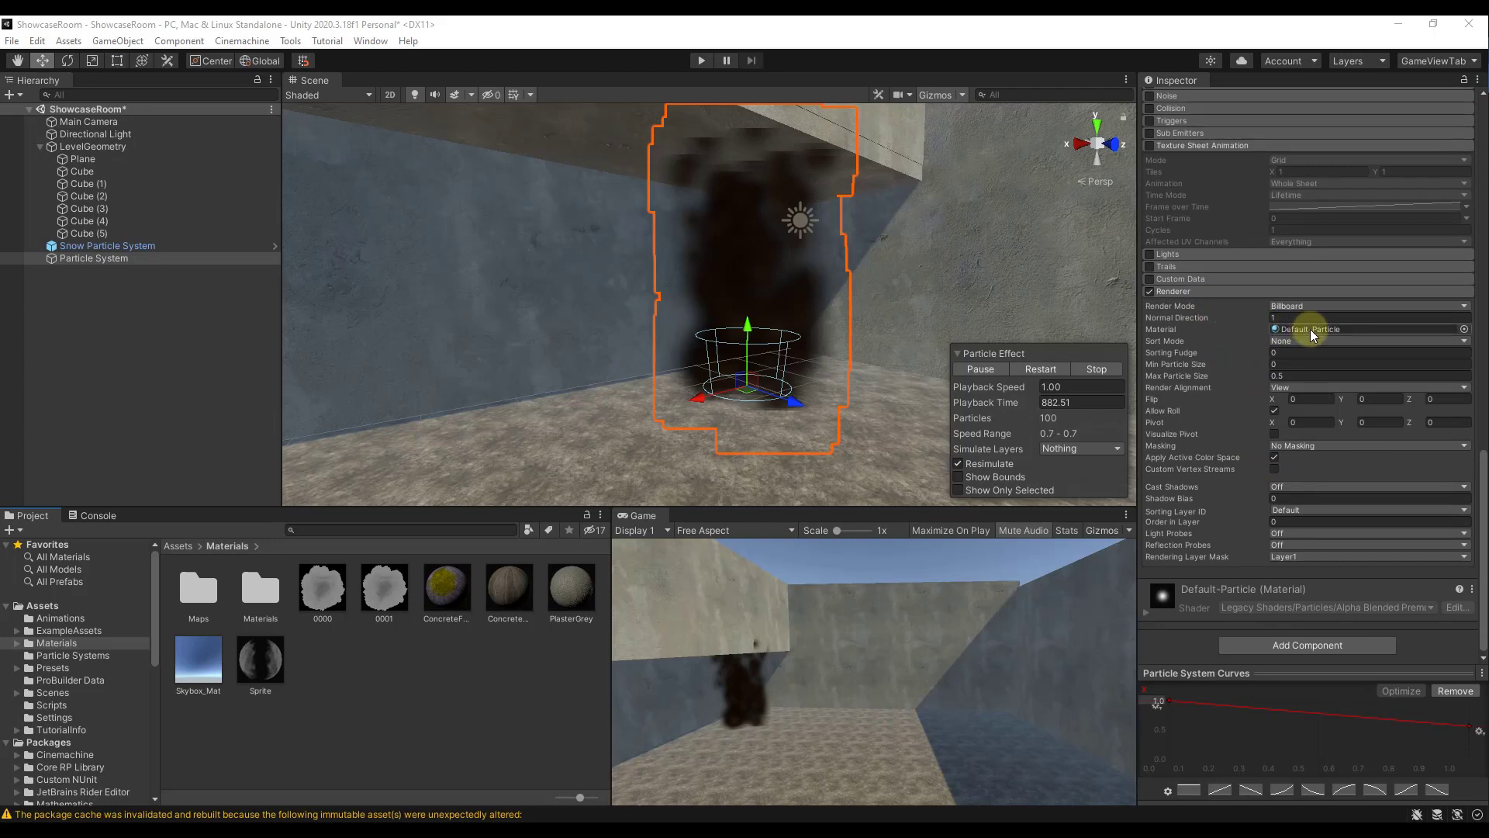
pyautogui.click(347, 587)
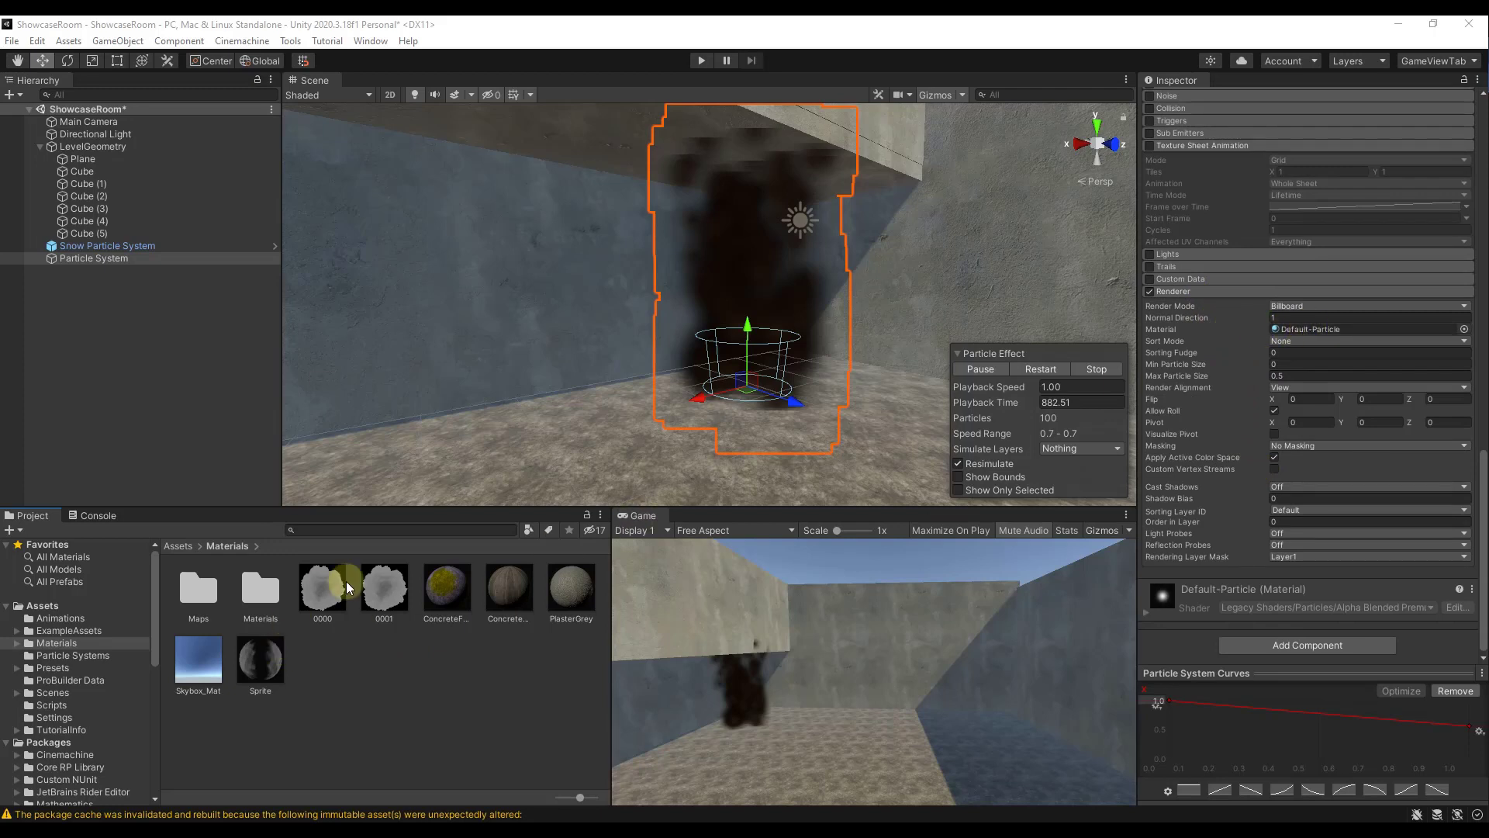
pyautogui.moveTo(389, 588); pyautogui.dragTo(1326, 332)
pyautogui.click(380, 608)
# Step: Create a new material named Smoke Sprite in the Materials folder
pyautogui.rightClick(334, 674)
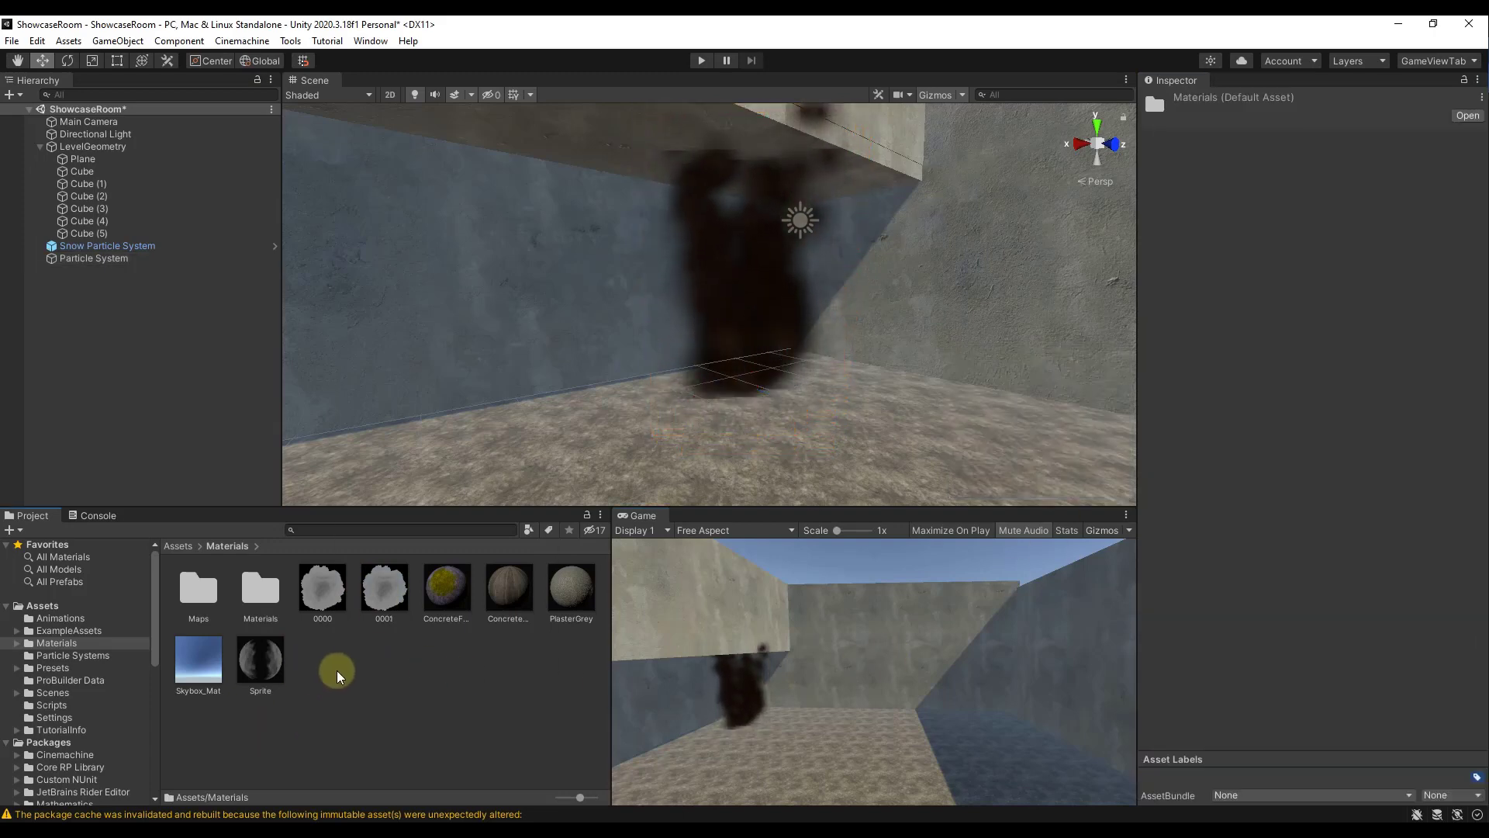
pyautogui.moveTo(450, 266)
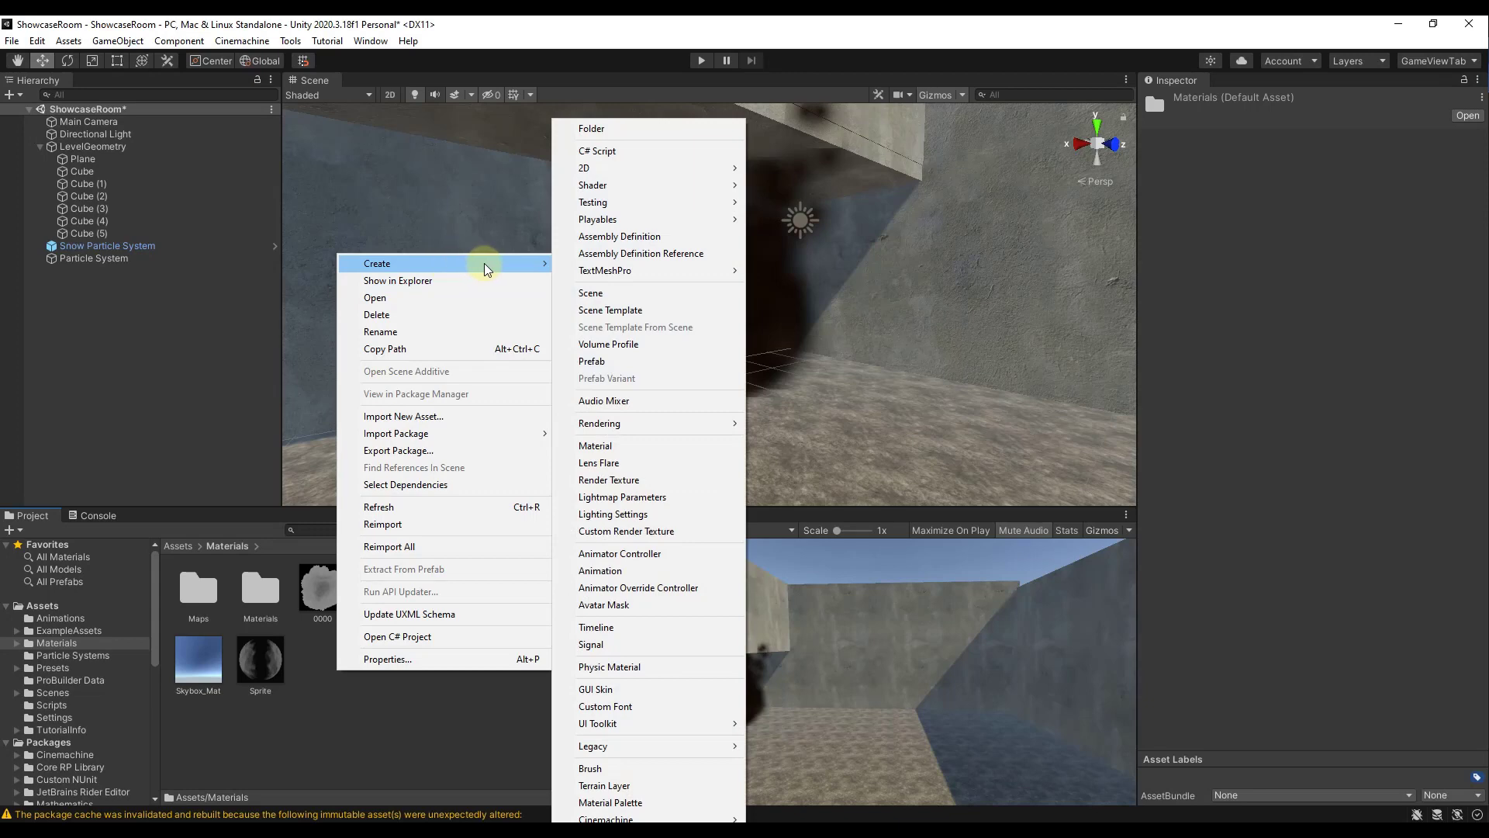
pyautogui.click(637, 448)
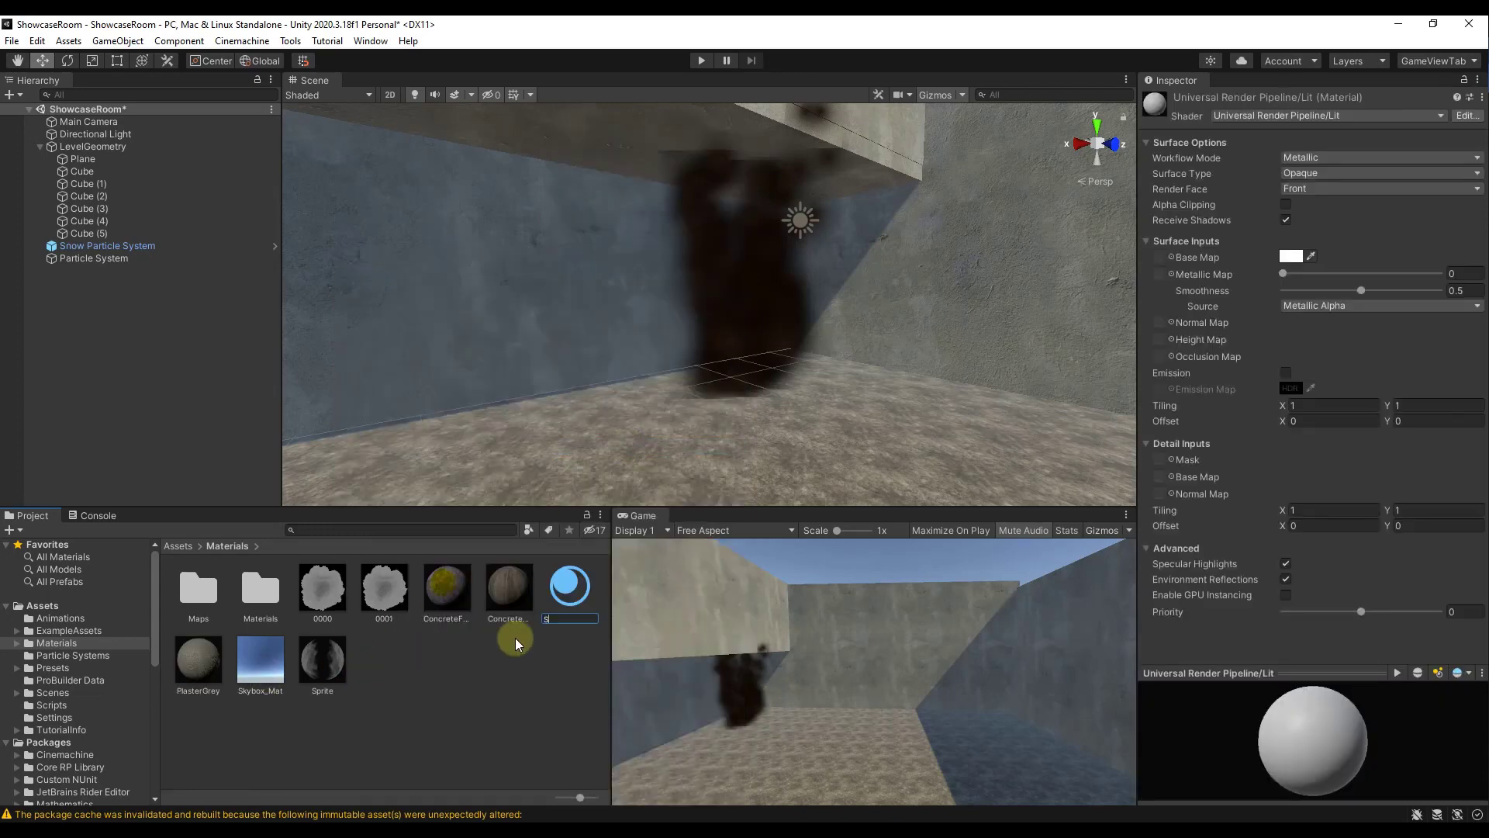
pyautogui.write('Smoke Sprite')
pyautogui.press('Return')
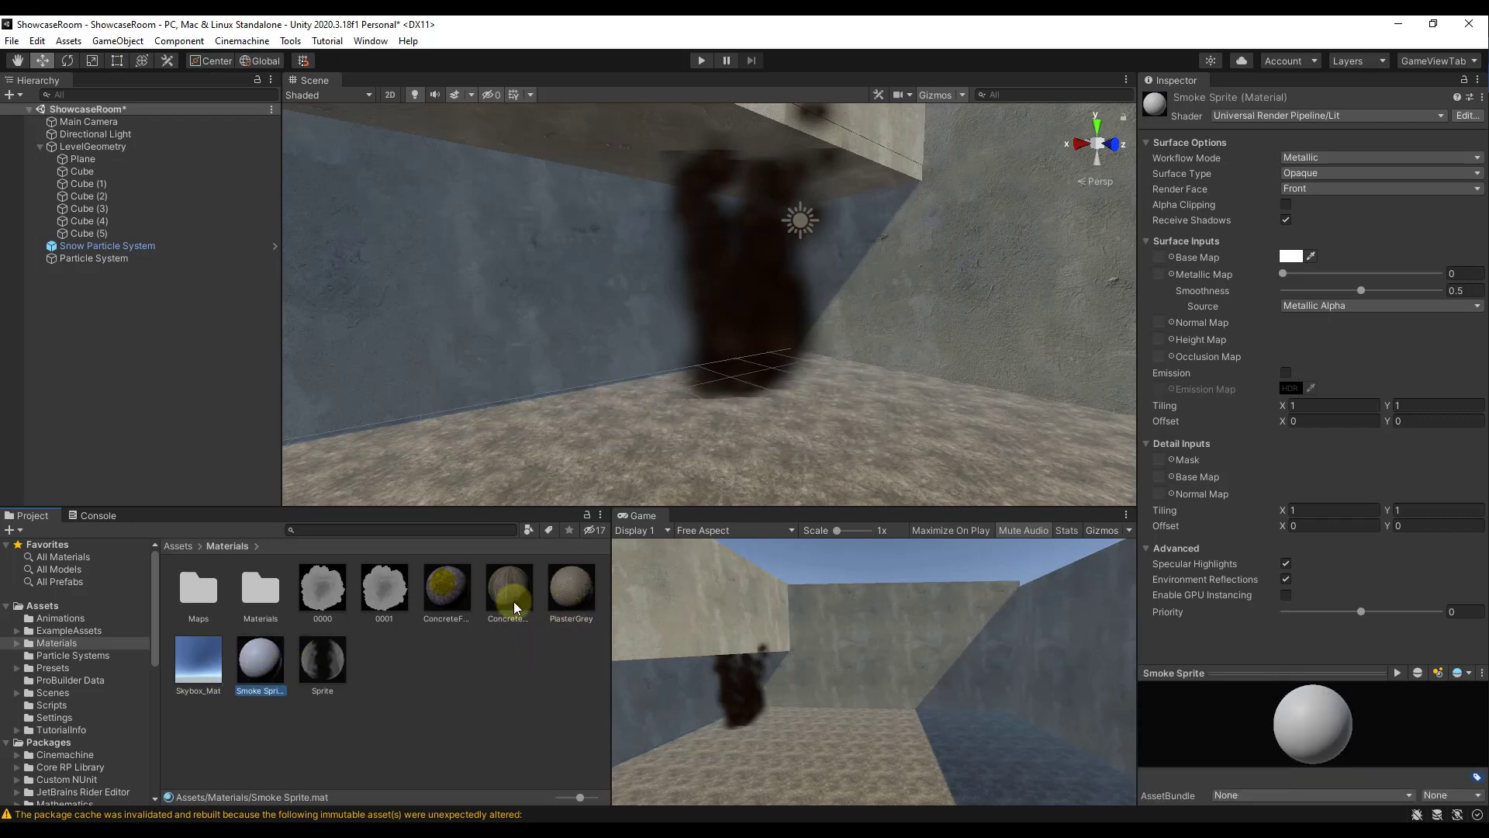
# Step: Set the Smoke Sprite material's shader to Sprite-Lit-Default and assign the smoke image 0001 as its Diffuse texture
pyautogui.click(1281, 115)
pyautogui.write('sprite')
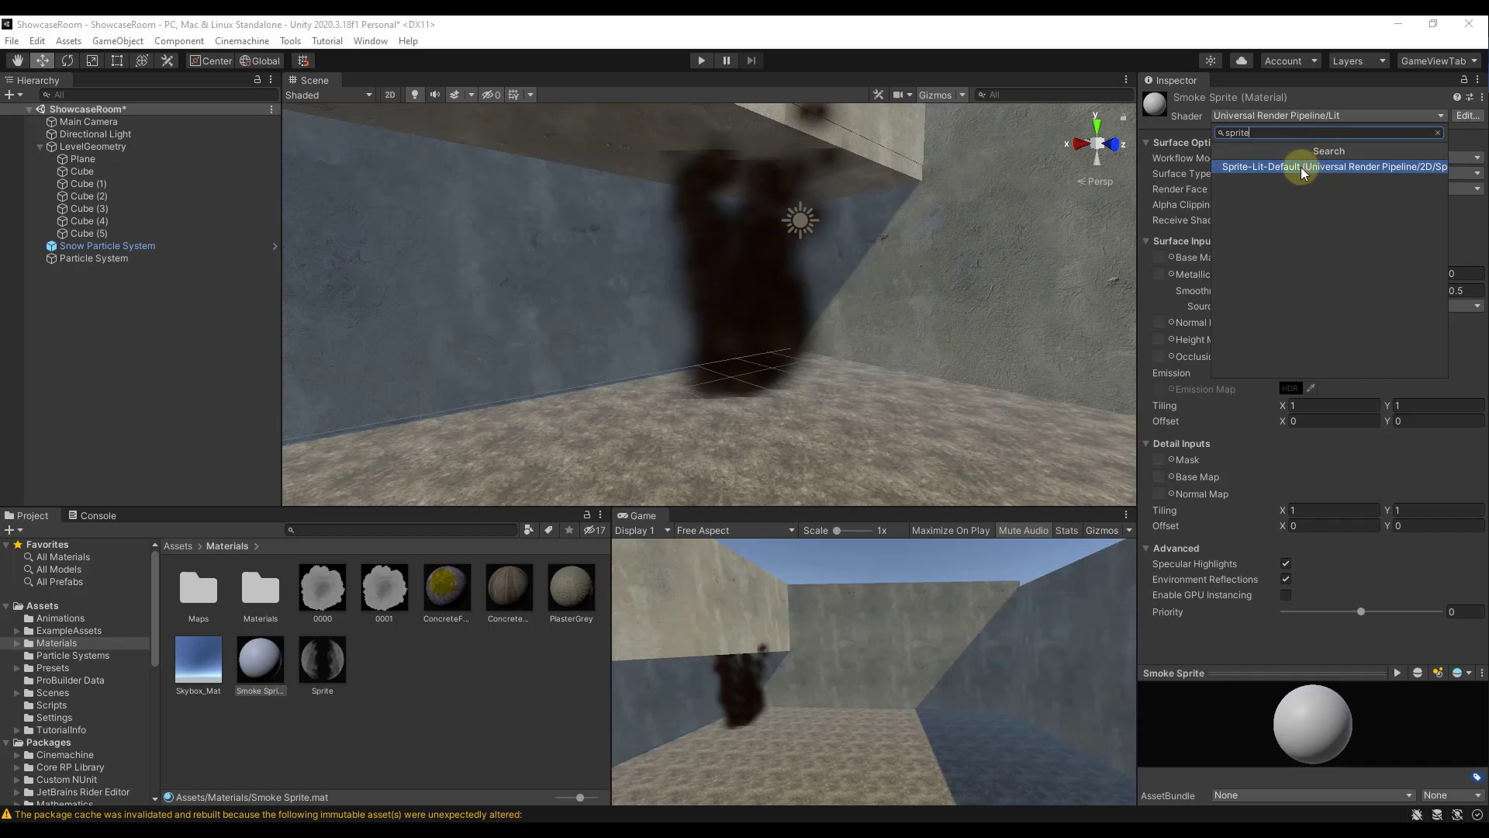
pyautogui.click(1302, 169)
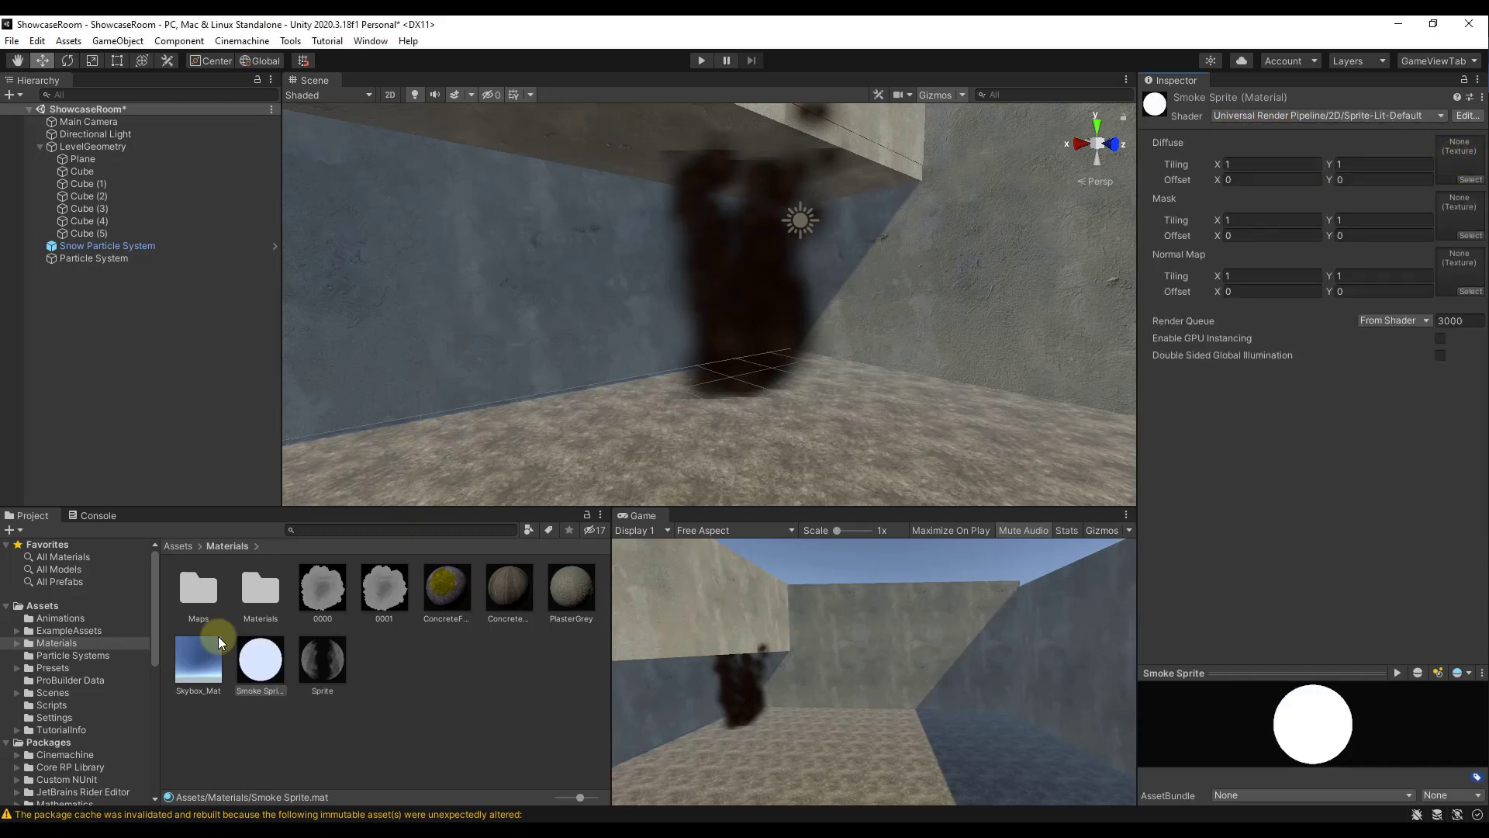
pyautogui.moveTo(388, 594); pyautogui.dragTo(776, 425)
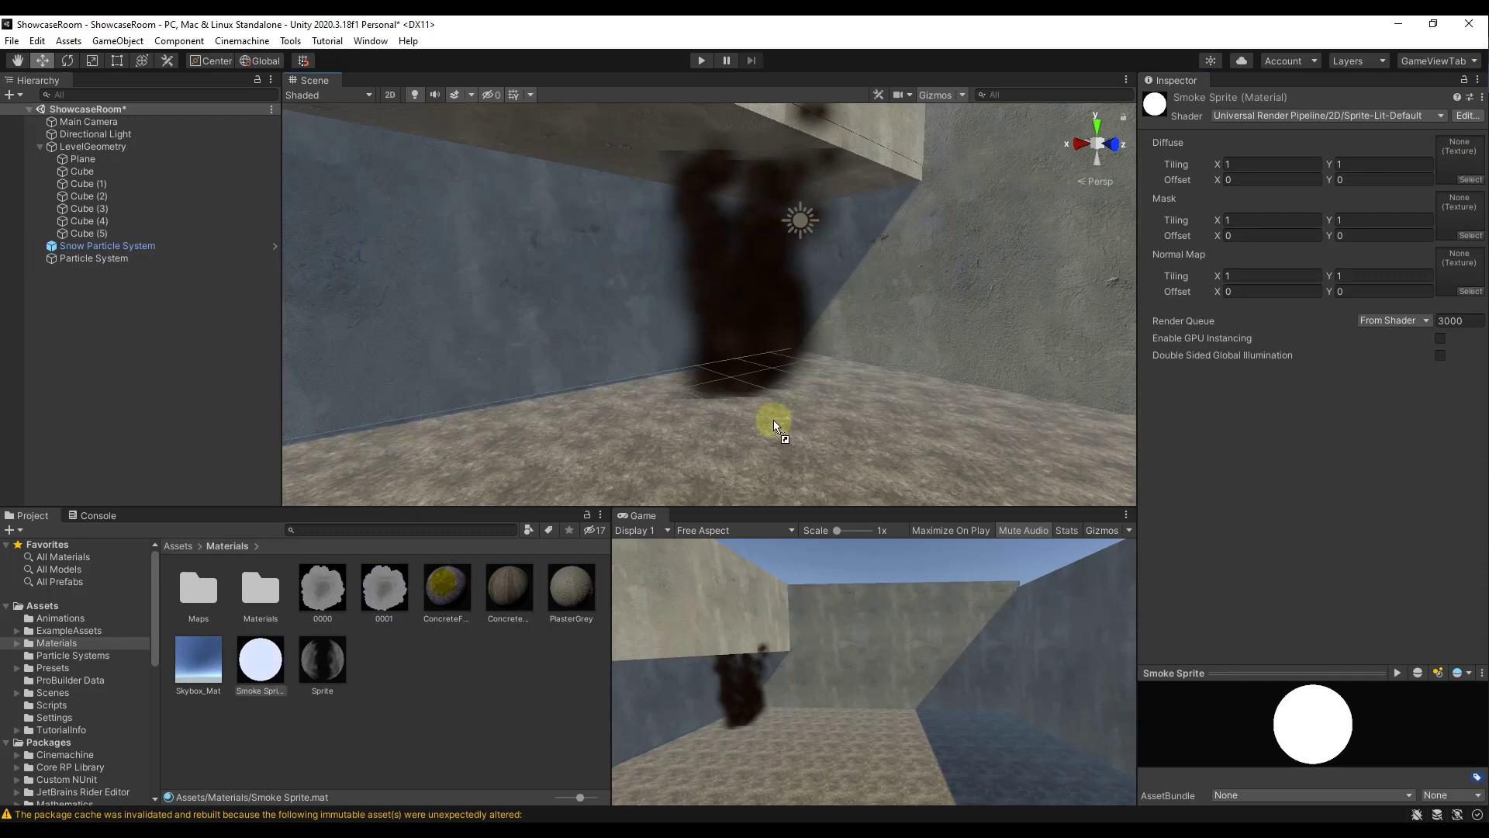
pyautogui.moveTo(1458, 166); pyautogui.dragTo(1458, 166)
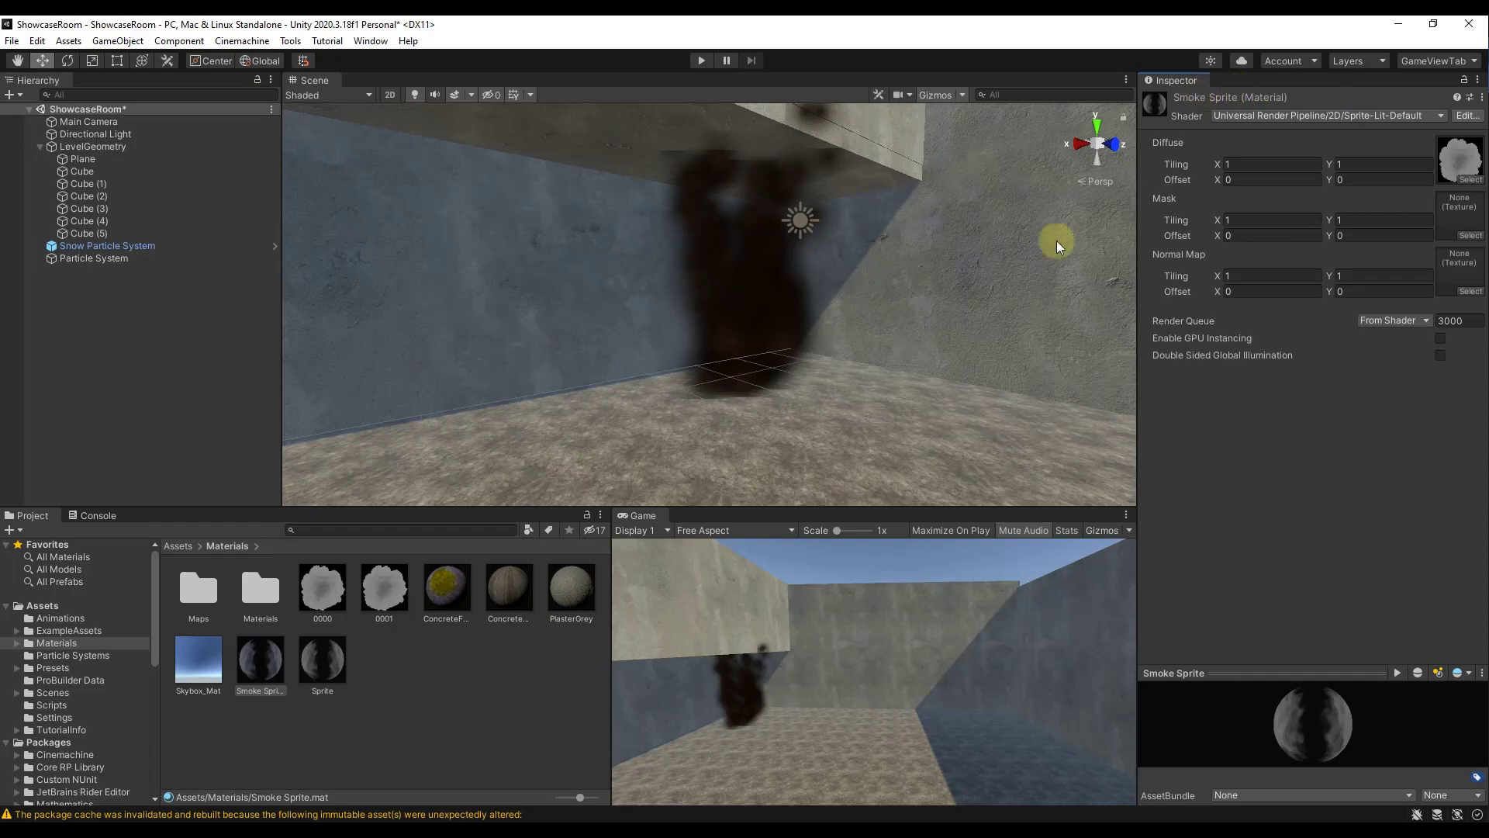
# Step: Assign the Smoke Sprite material to the smoke particle system's Renderer and check the smoke up close
pyautogui.click(760, 341)
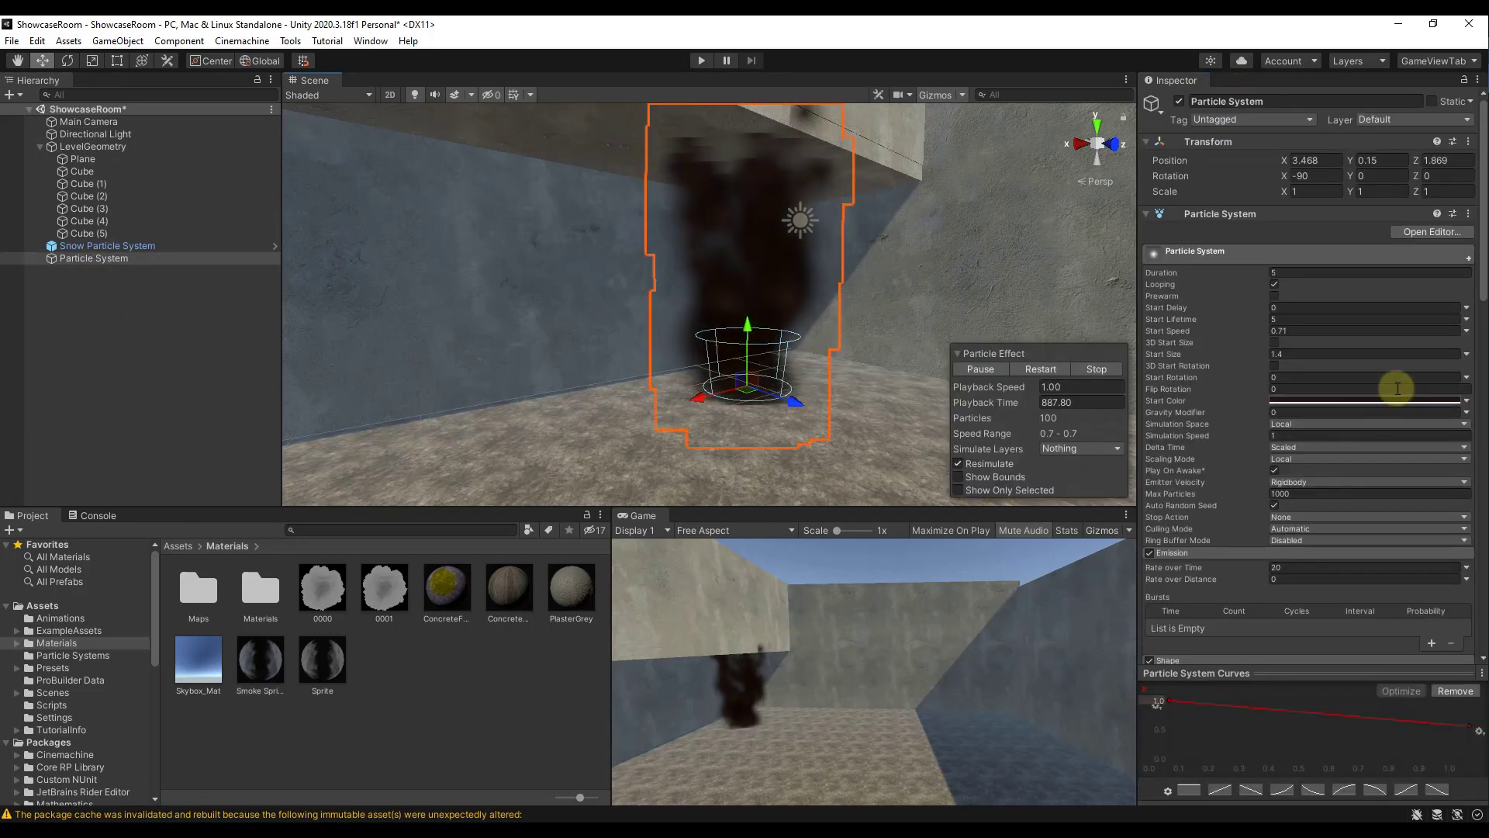
pyautogui.scroll(-15, 1354, 351)
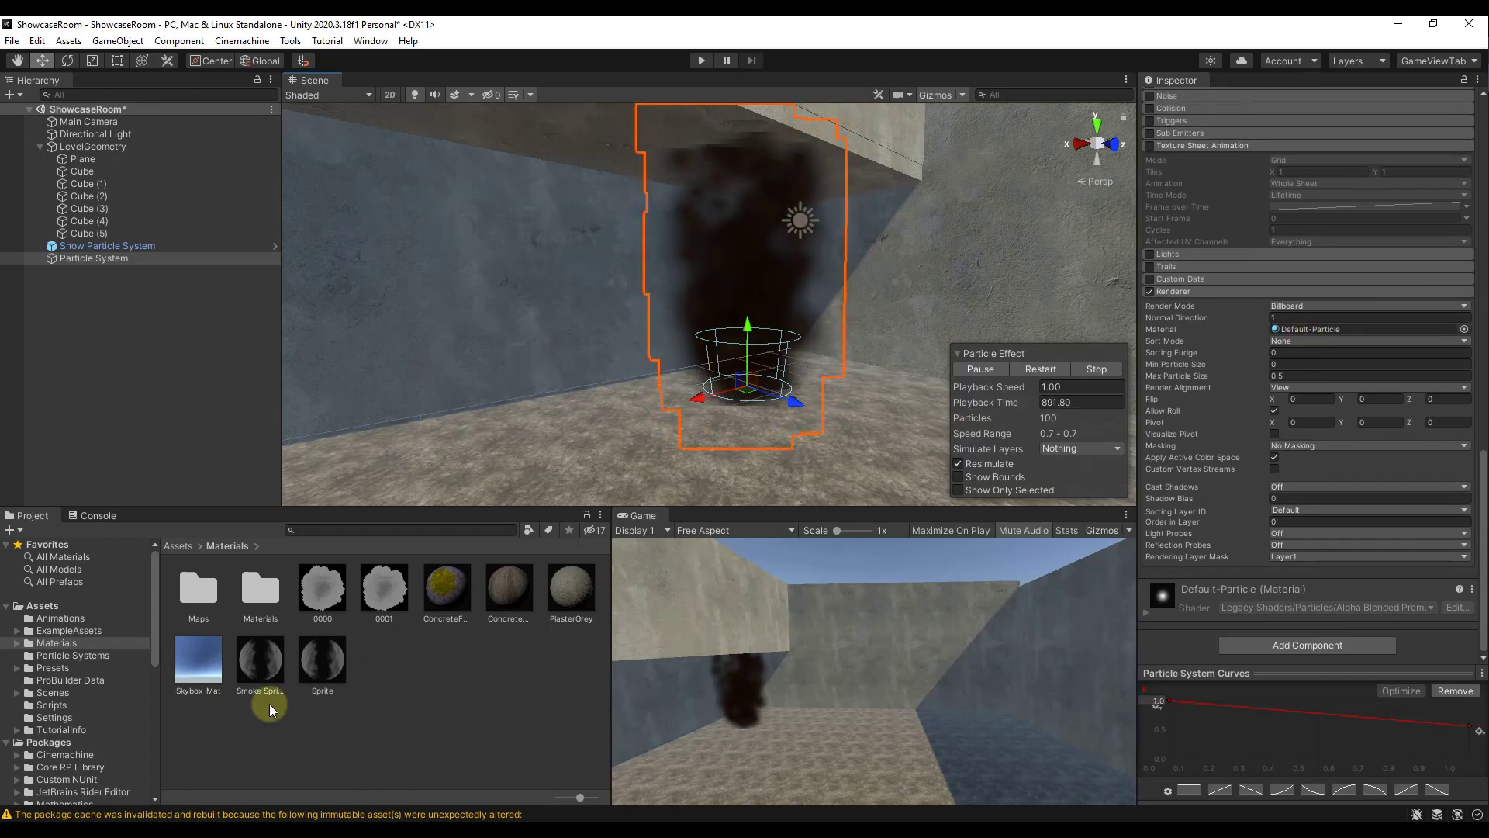
pyautogui.moveTo(237, 667); pyautogui.dragTo(1219, 364)
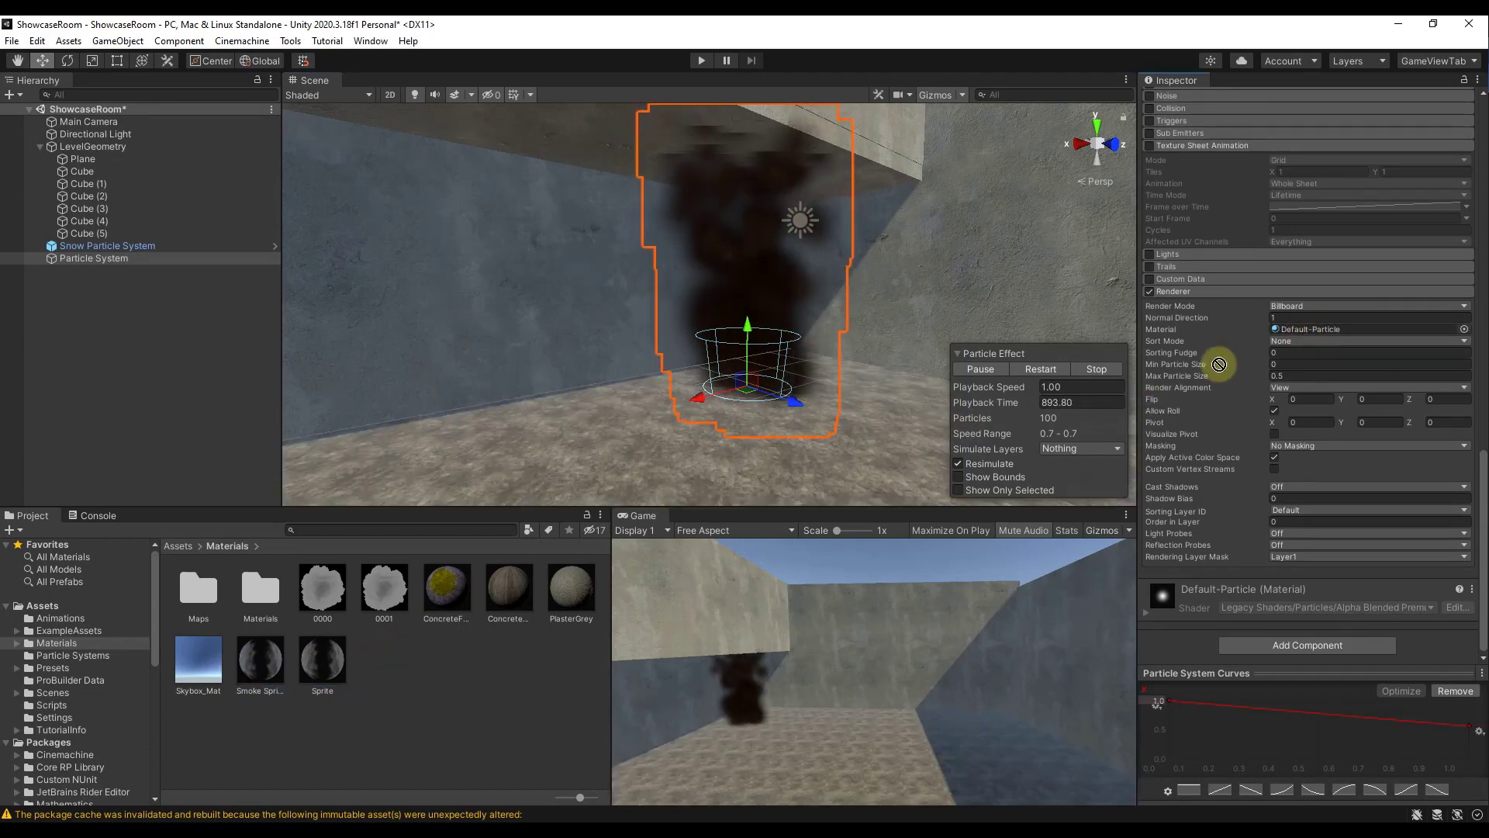
pyautogui.moveTo(1335, 328); pyautogui.dragTo(1336, 329)
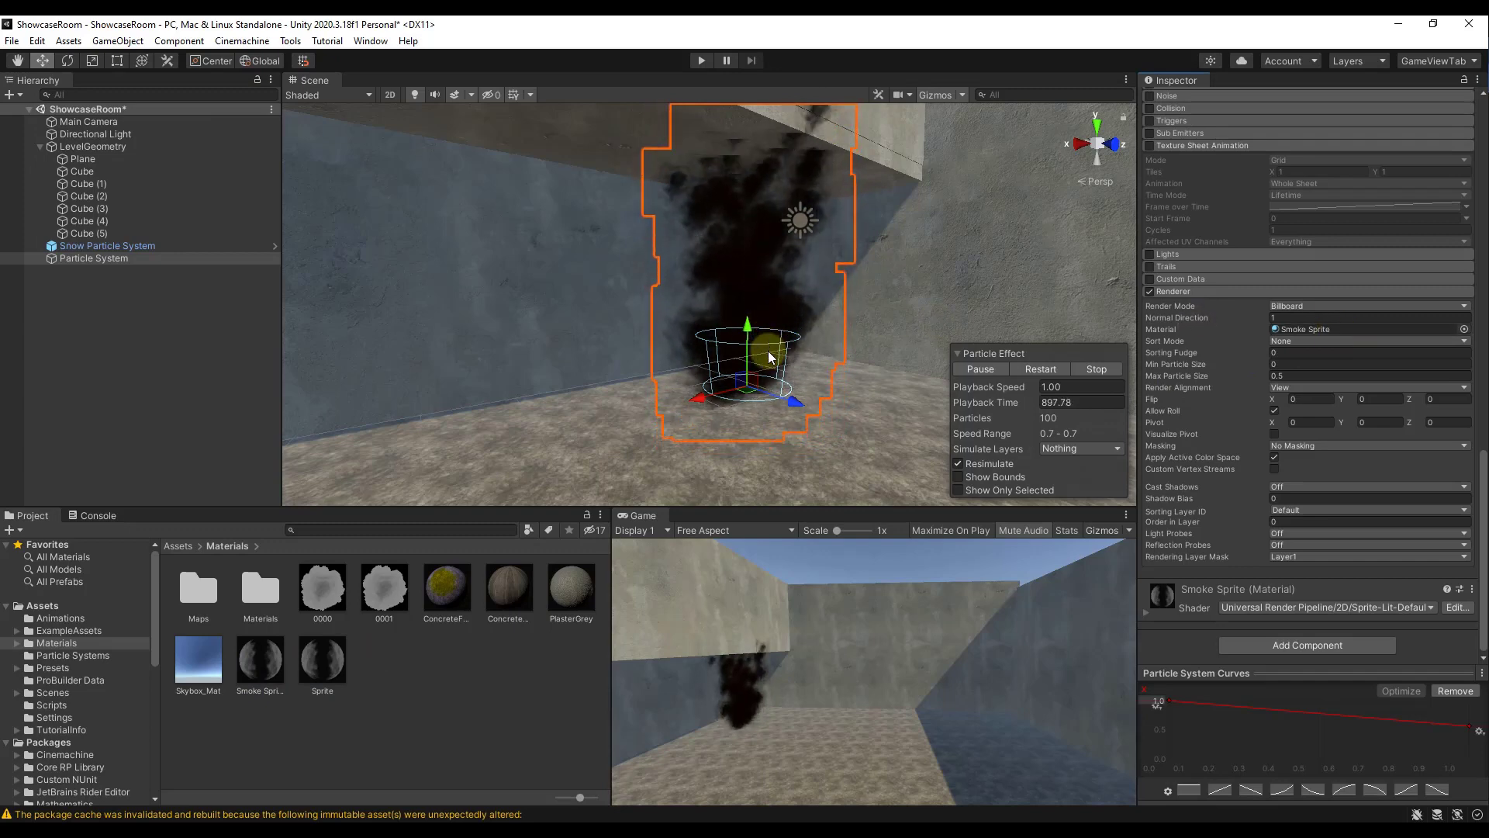
pyautogui.scroll(6, 770, 357)
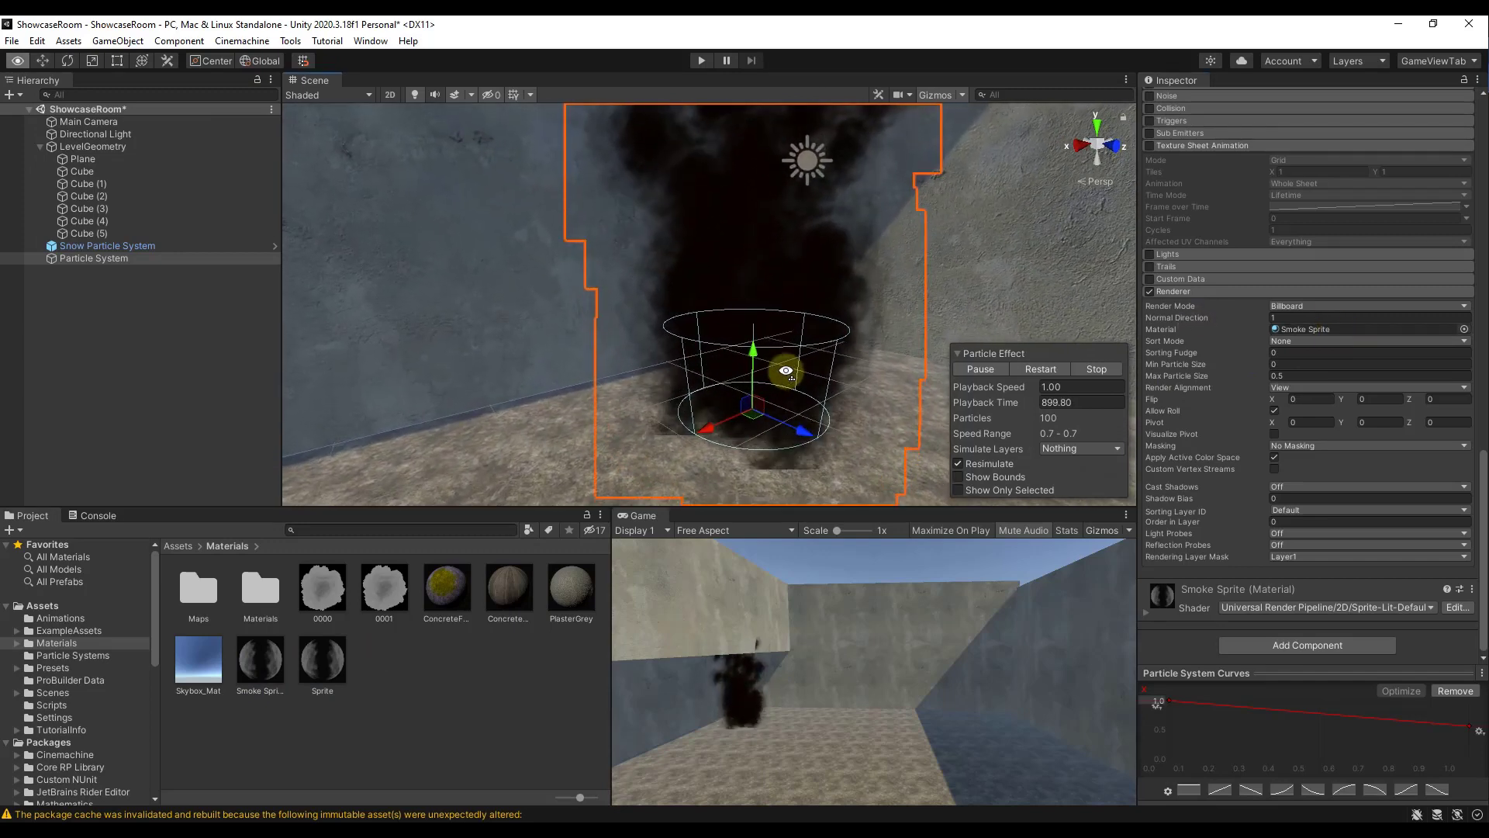
pyautogui.moveTo(786, 371)
pyautogui.mouseDown(button='right')
pyautogui.moveTo(754, 326)
pyautogui.moveTo(752, 356)
pyautogui.moveTo(796, 394)
pyautogui.mouseUp(button='right')
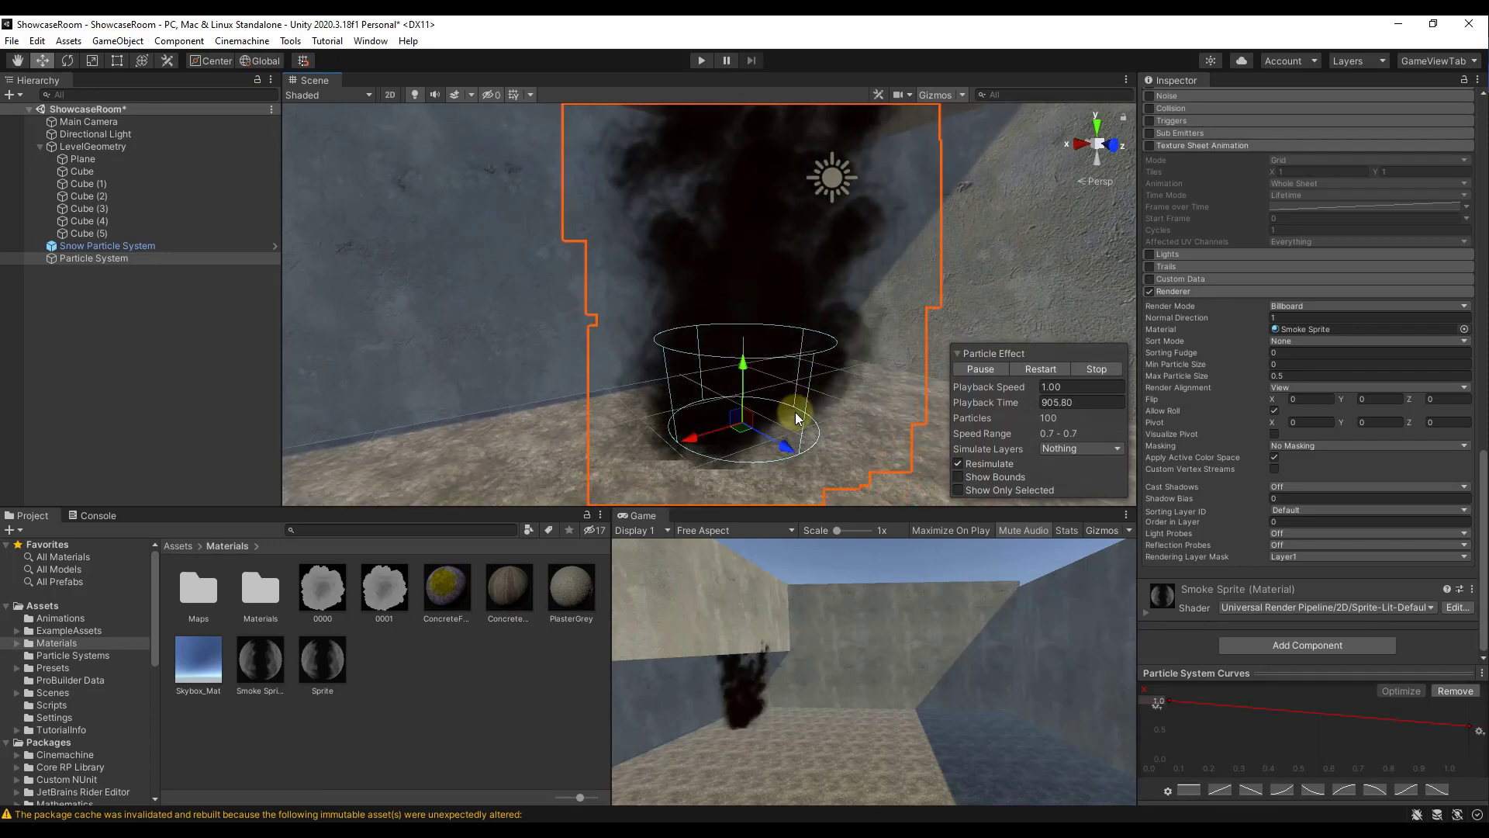
pyautogui.moveTo(788, 394)
pyautogui.mouseDown(button='right')
pyautogui.moveTo(767, 391)
pyautogui.moveTo(771, 349)
pyautogui.moveTo(768, 401)
pyautogui.moveTo(761, 385)
pyautogui.moveTo(758, 325)
pyautogui.moveTo(771, 393)
pyautogui.mouseUp(button='right')
# Step: Switch the particle system's Size over Lifetime module off and back on to compare the smoke
pyautogui.scroll(10, 1270, 296)
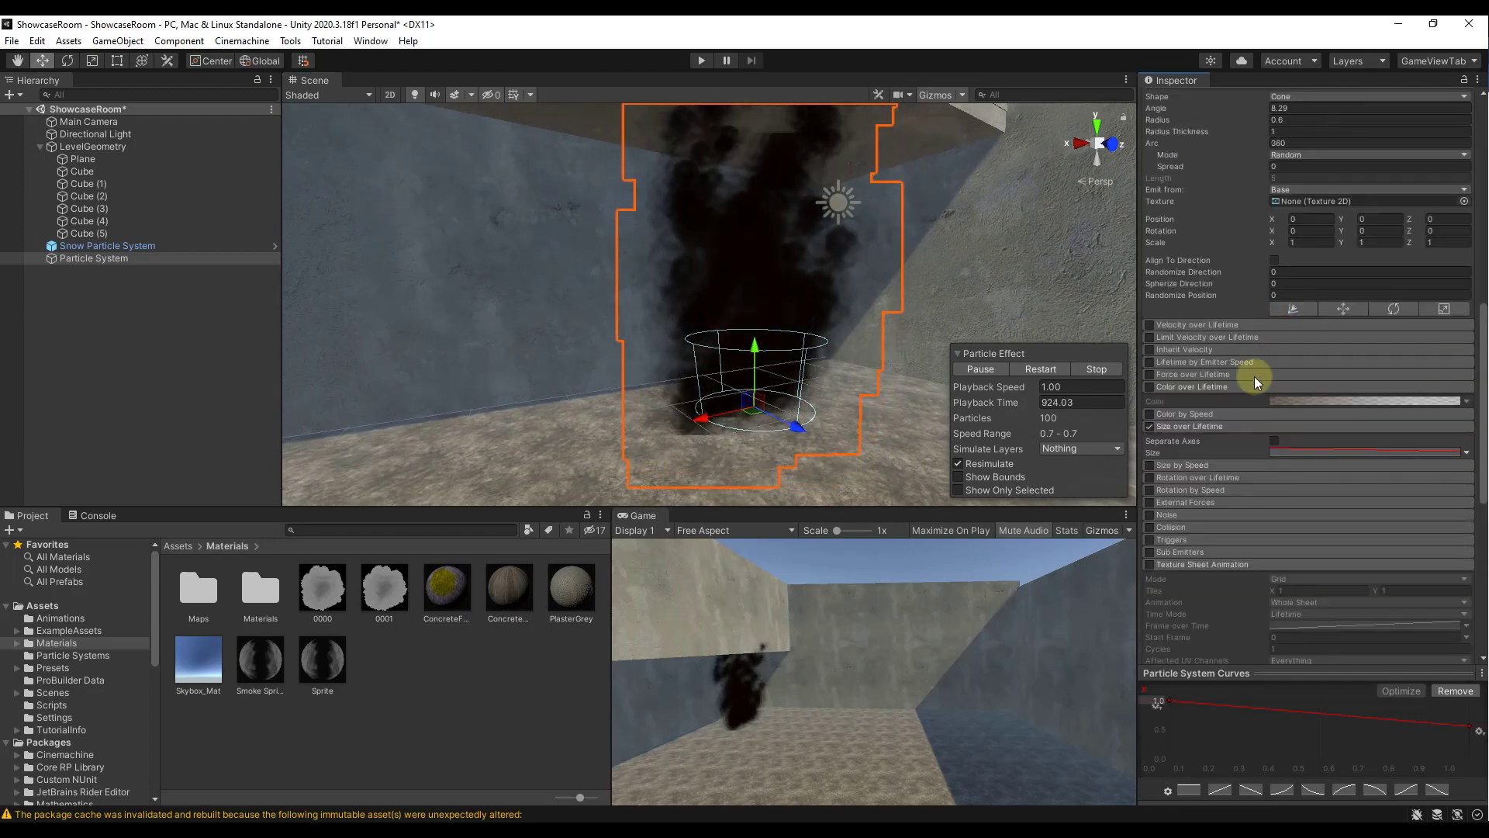
pyautogui.scroll(-3, 1258, 359)
pyautogui.click(1151, 287)
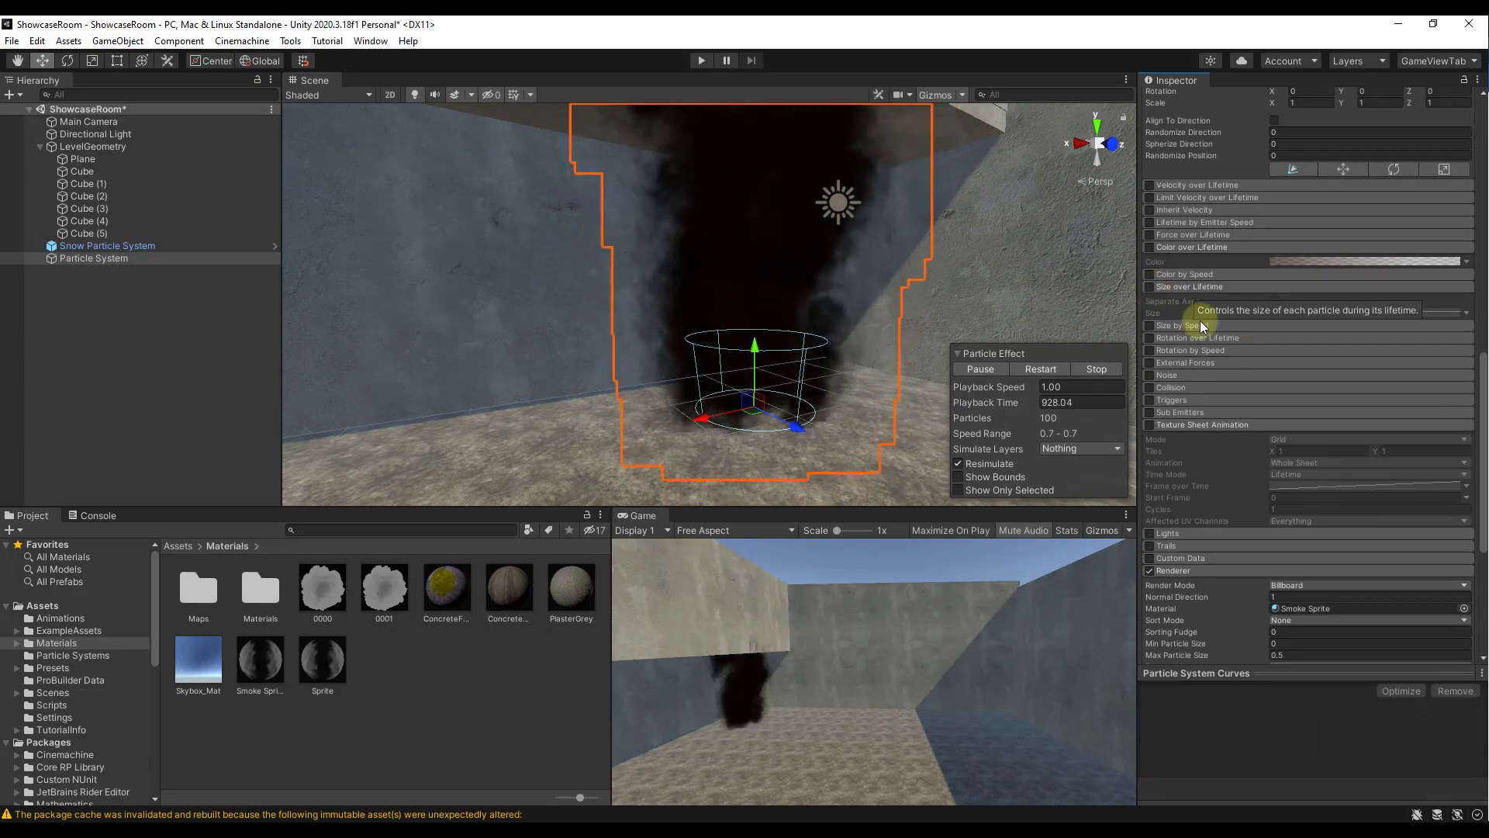
pyautogui.click(1149, 287)
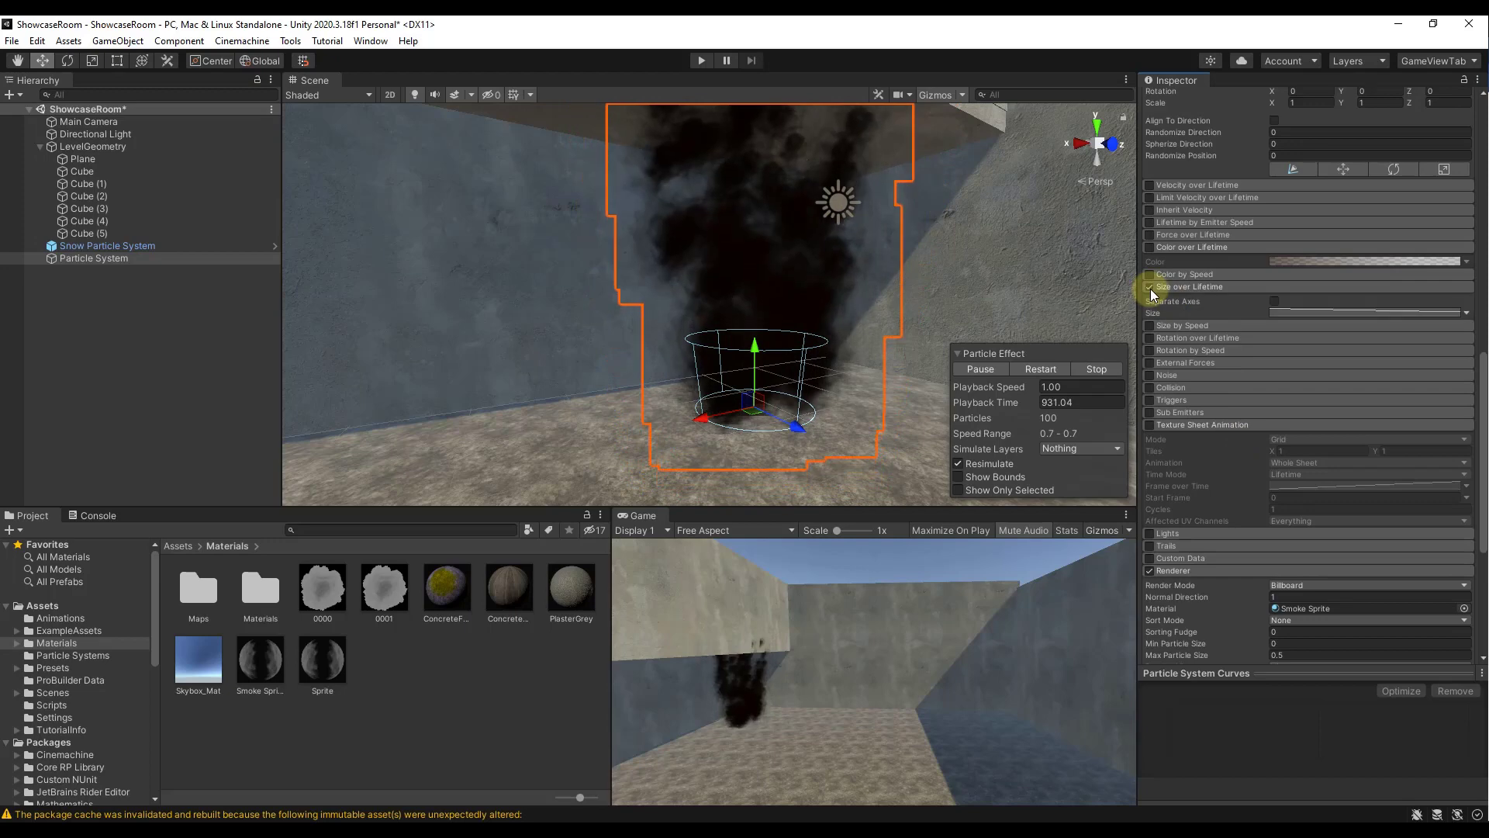
# Step: Apply the linear descending preset to the Size over Lifetime curve and raise its end point to about 0.75
pyautogui.moveTo(831, 355); pyautogui.dragTo(742, 277, button='right')
pyautogui.click(1315, 311)
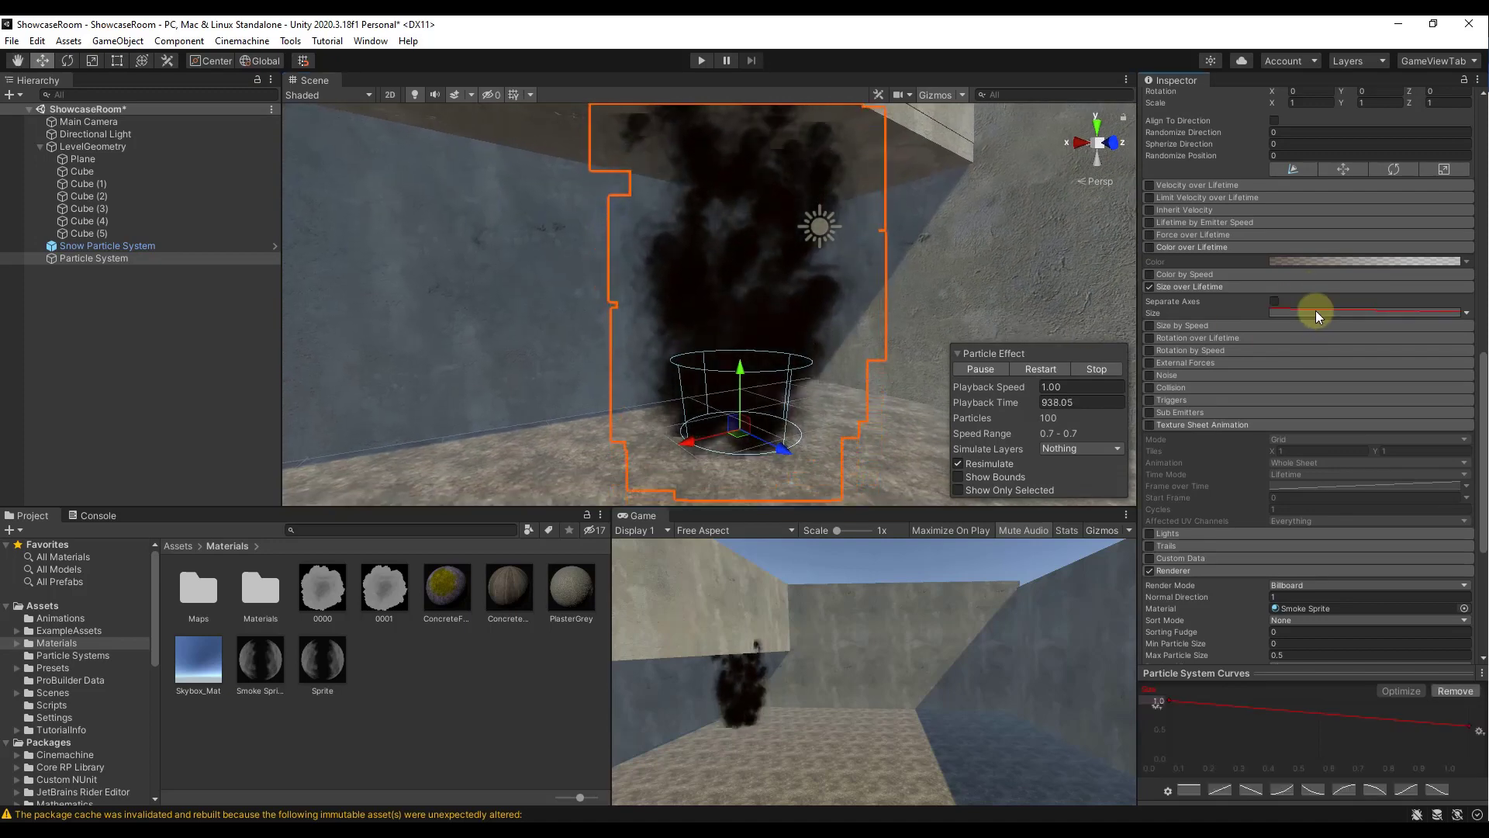
pyautogui.click(1250, 789)
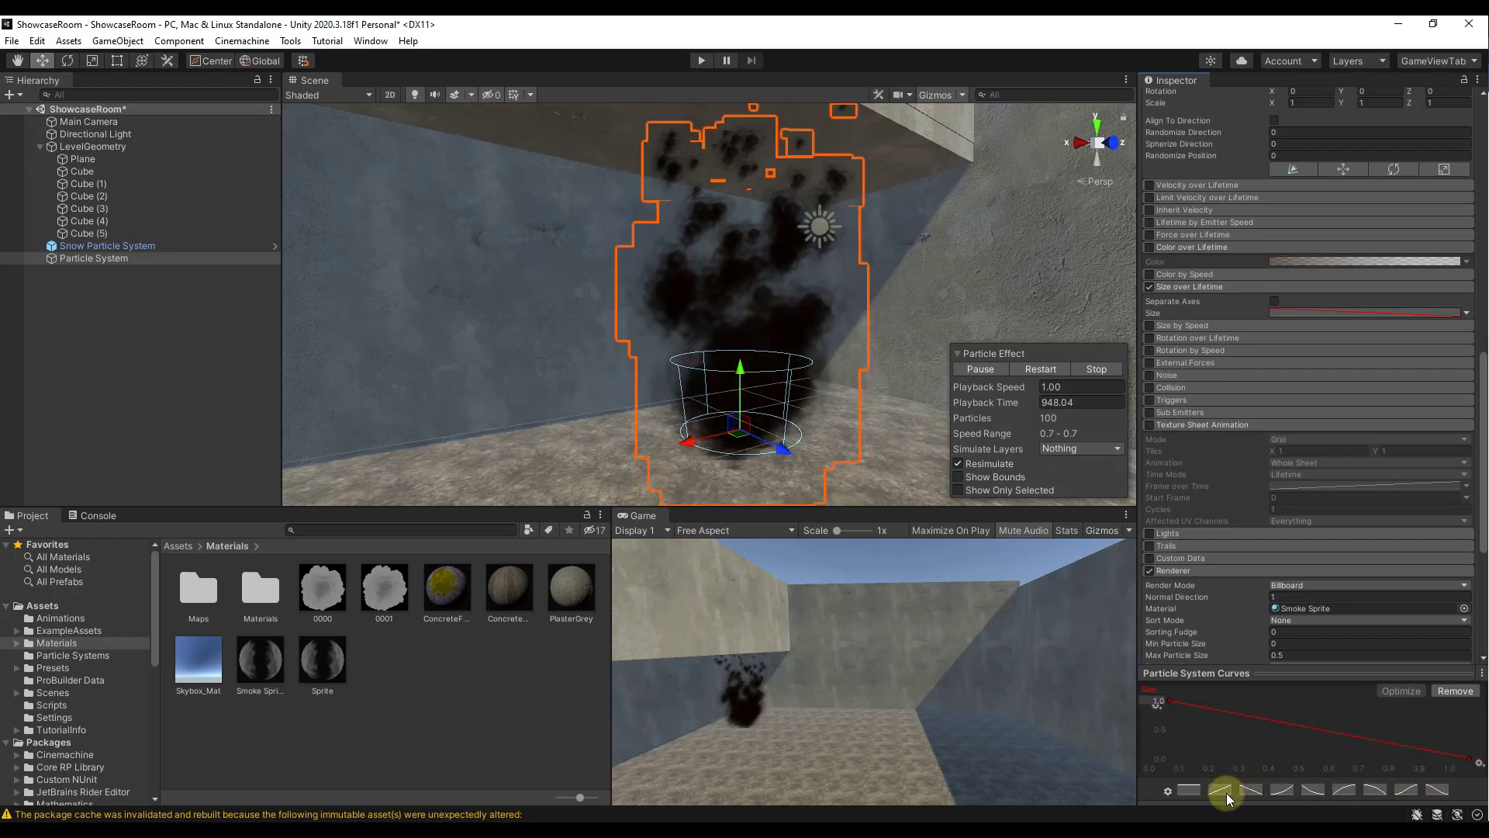
pyautogui.click(1472, 759)
pyautogui.moveTo(1473, 760); pyautogui.dragTo(1476, 708)
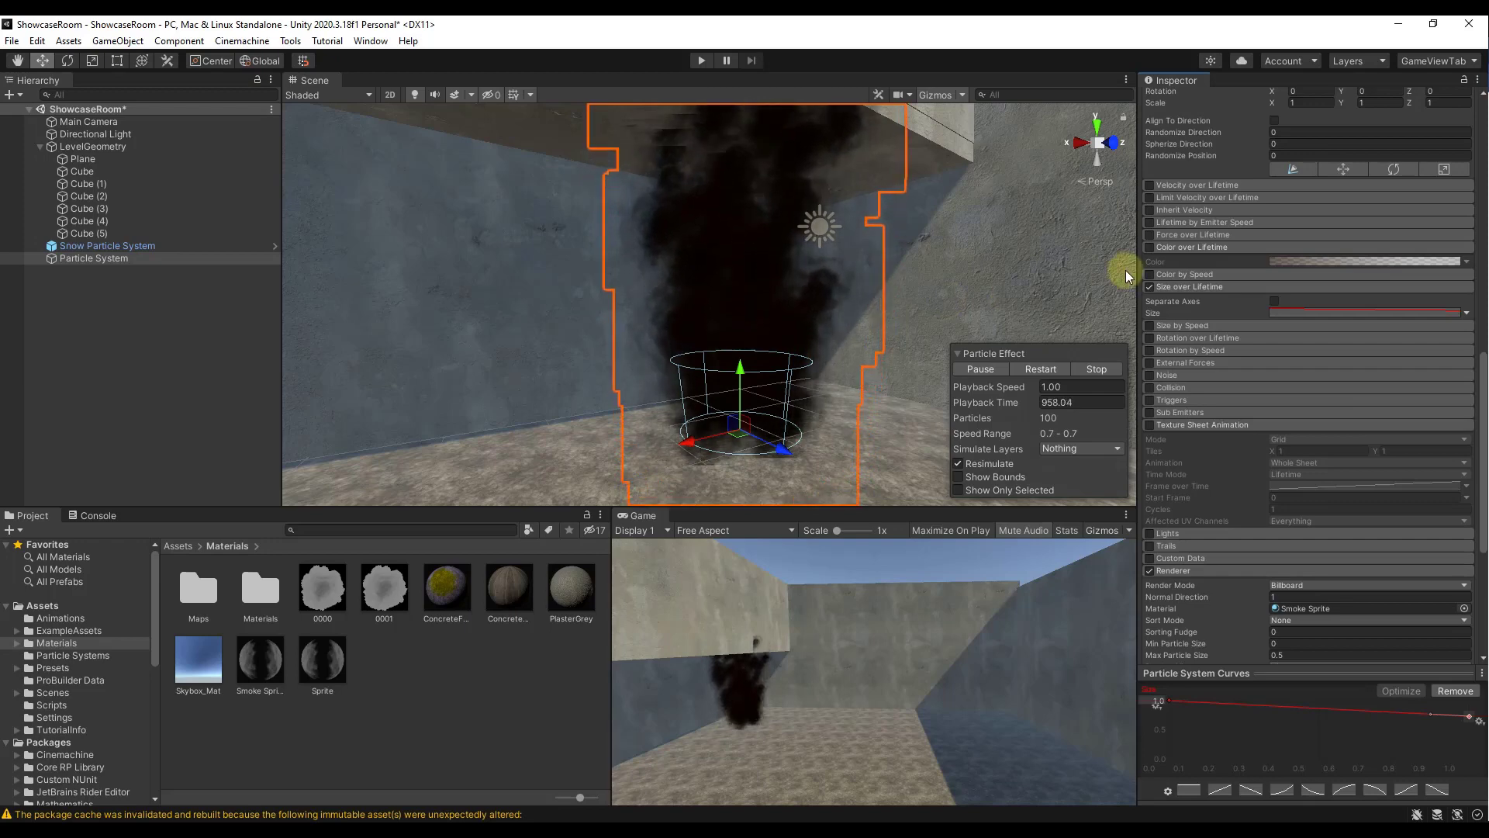
# Step: Enable the particle system's Color over Lifetime module and move the white color key of its brown-to-white gradient to 74.4%
pyautogui.click(1149, 249)
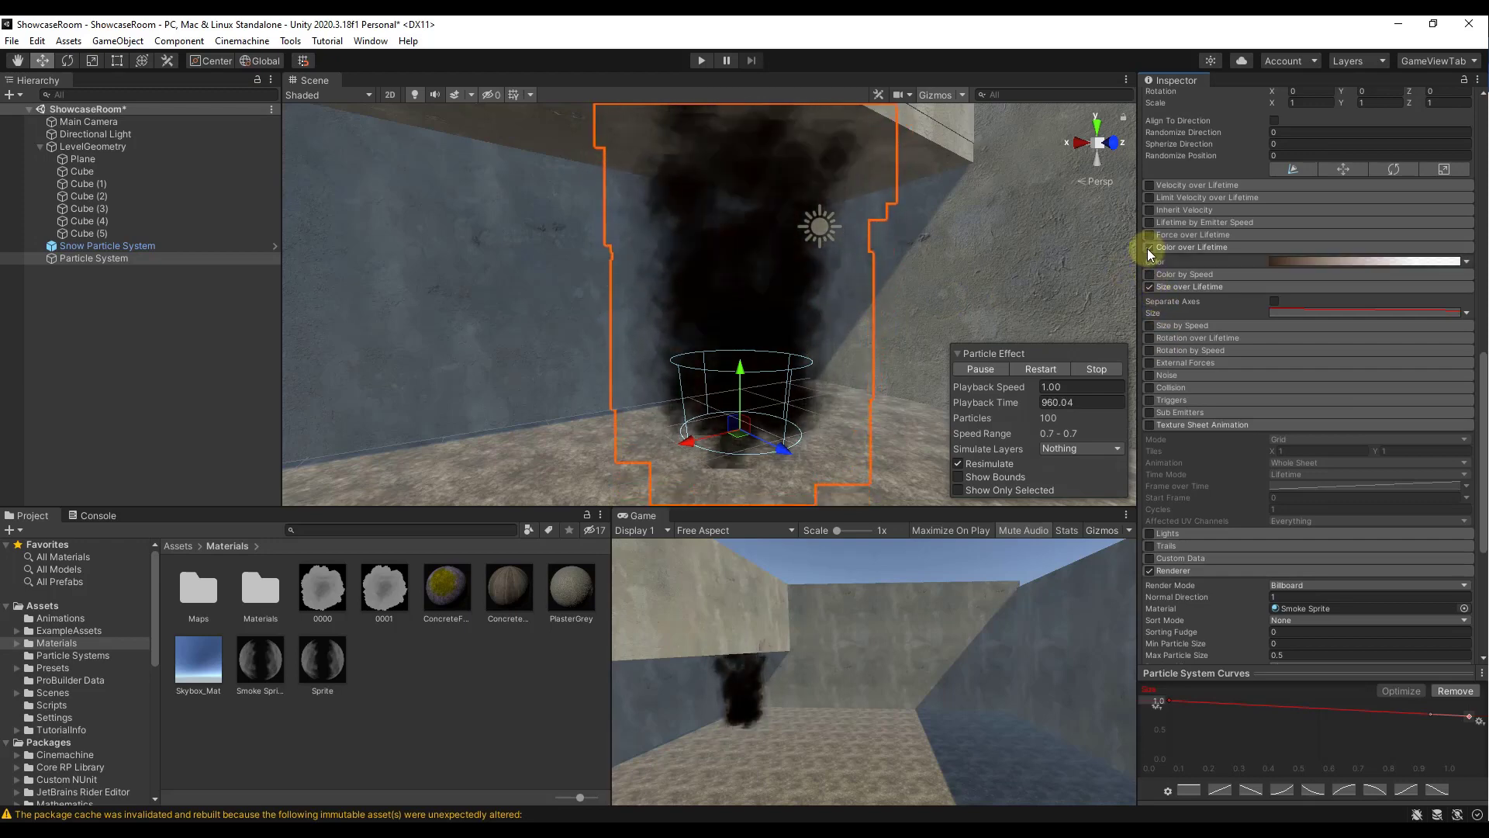
pyautogui.click(1413, 259)
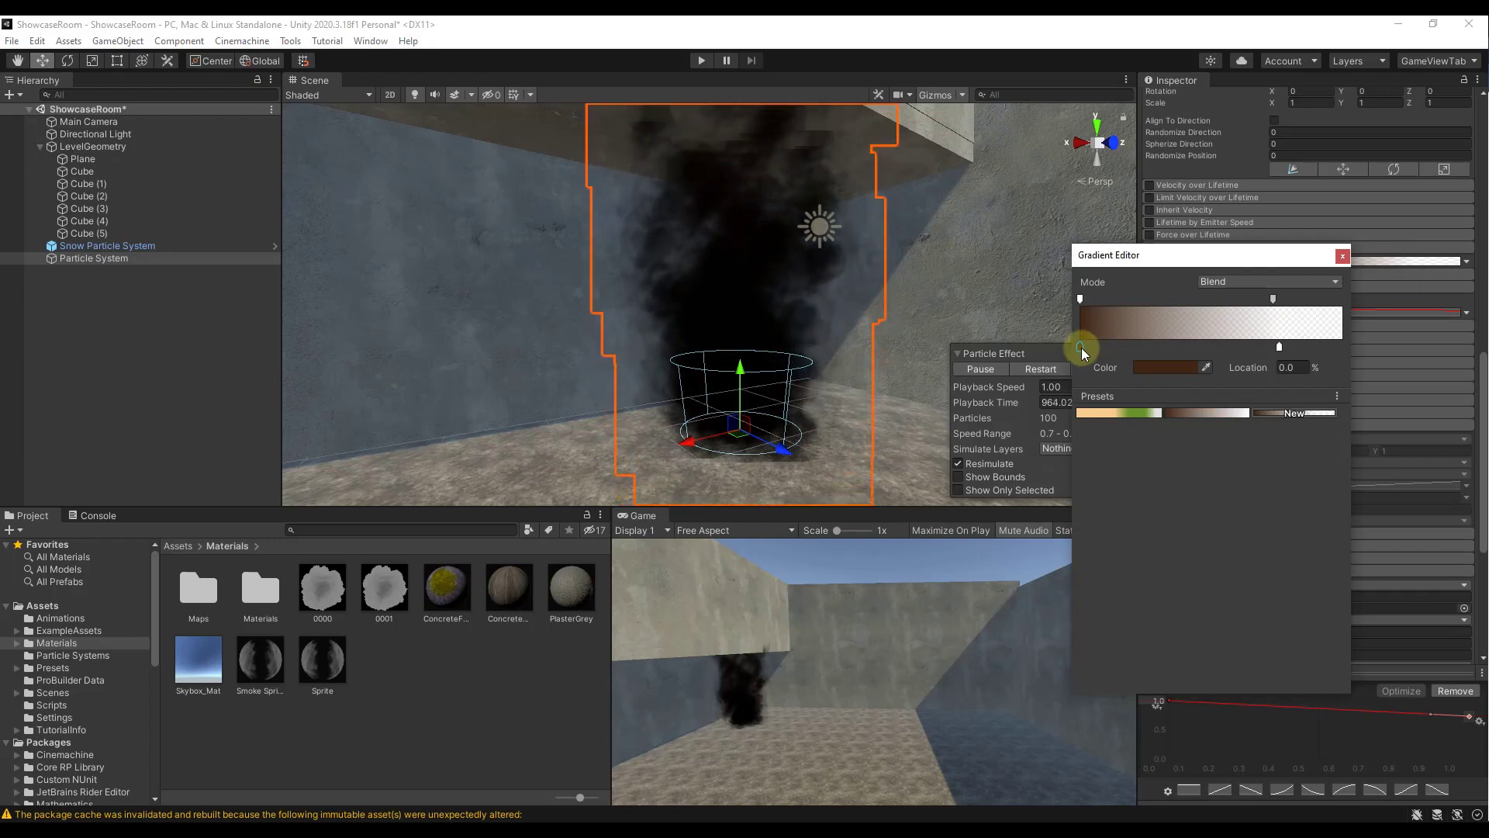
pyautogui.moveTo(1081, 347)
pyautogui.mouseDown()
pyautogui.moveTo(1270, 347)
pyautogui.moveTo(1092, 340)
pyautogui.mouseUp()
pyautogui.moveTo(1279, 347)
pyautogui.mouseDown()
pyautogui.moveTo(1250, 351)
pyautogui.moveTo(1275, 350)
pyautogui.mouseUp()
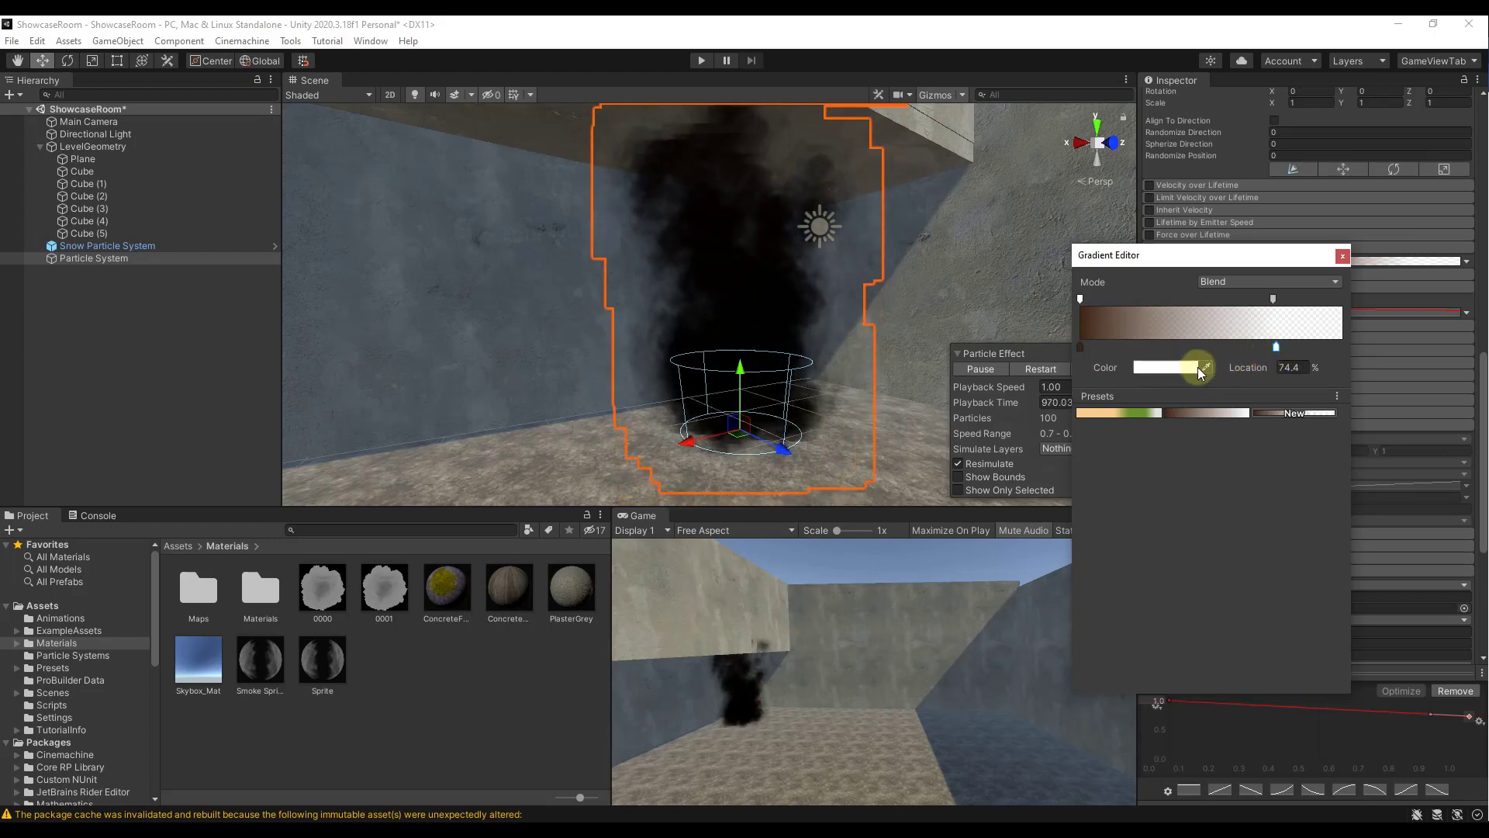
pyautogui.click(1344, 257)
# Step: Enable the particle system's Noise module, set its Strength to 0.15 and check the smoke from another angle
pyautogui.scroll(4, 1323, 362)
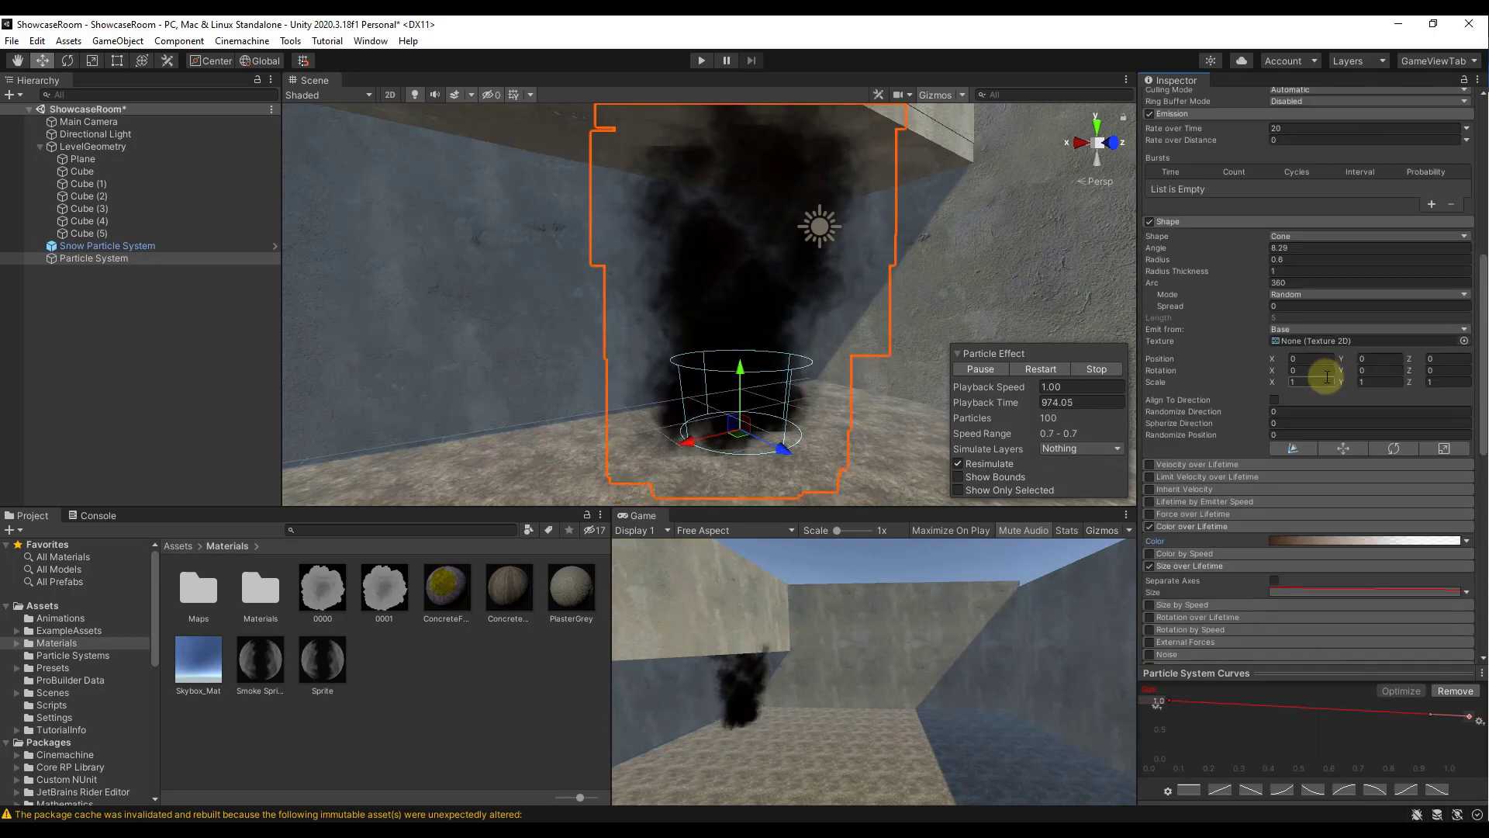
pyautogui.scroll(-6, 1326, 377)
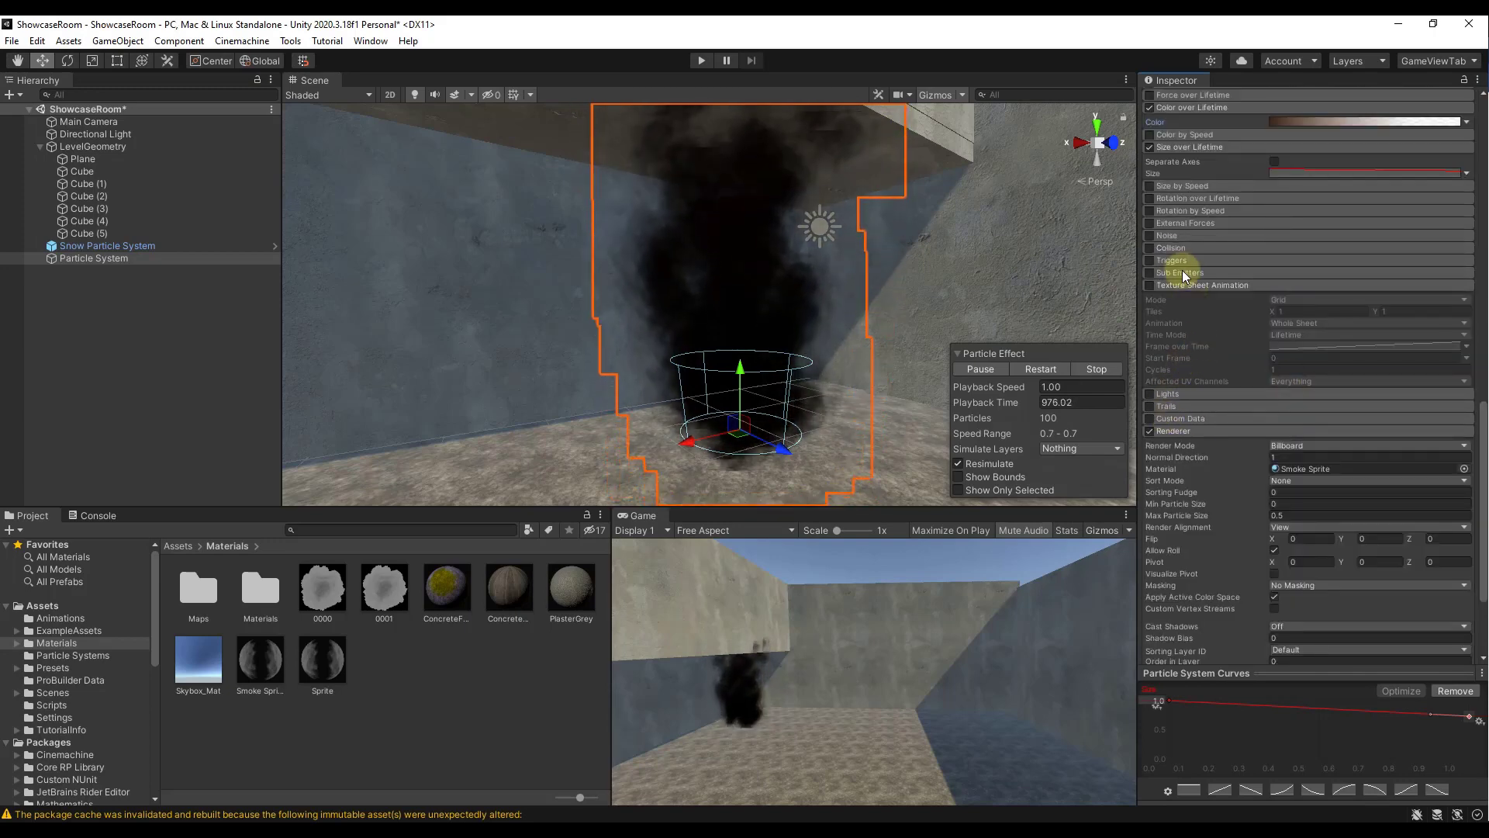
pyautogui.click(1149, 236)
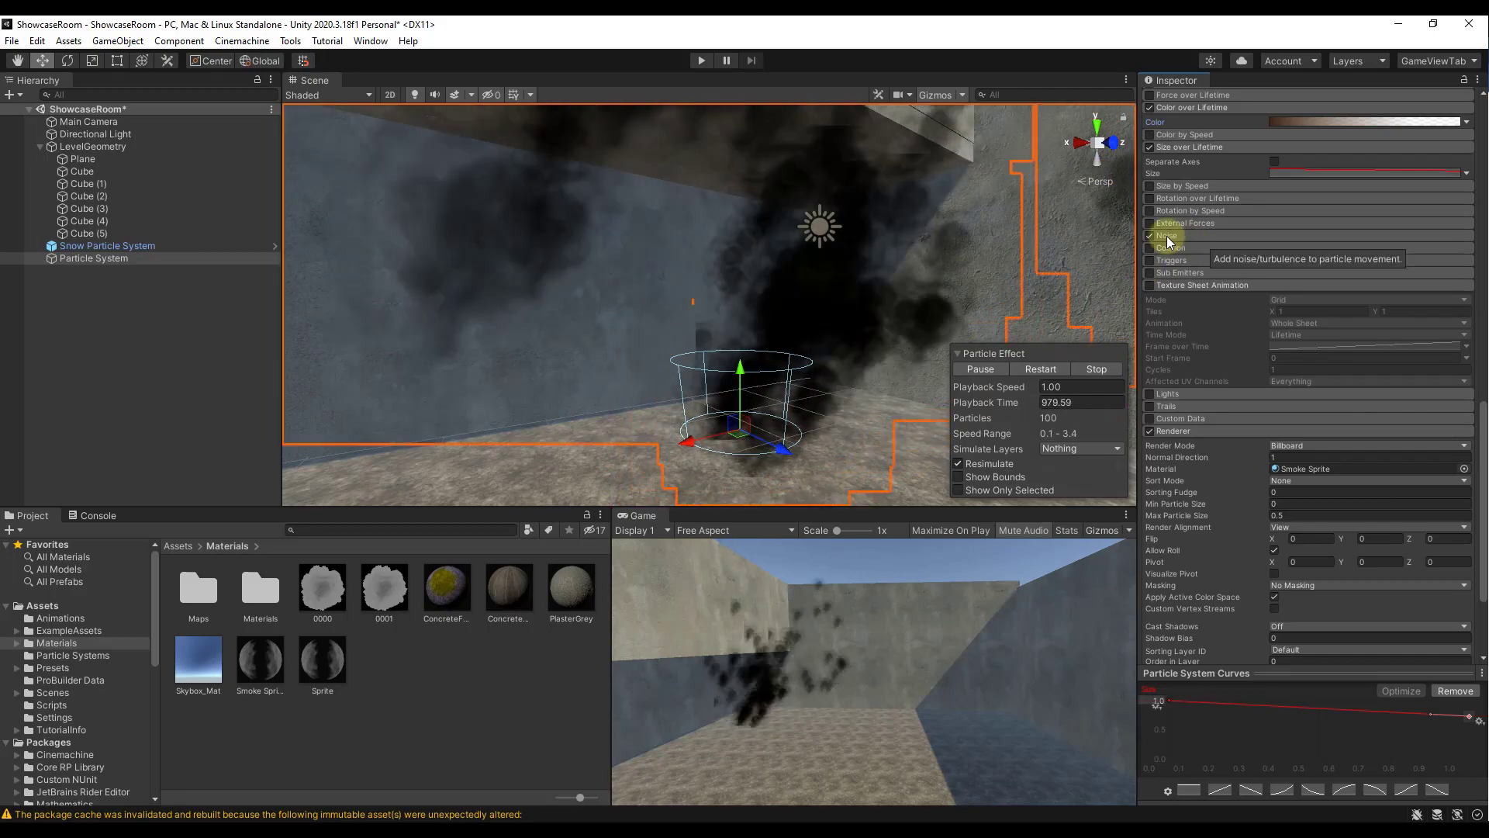
pyautogui.click(1166, 236)
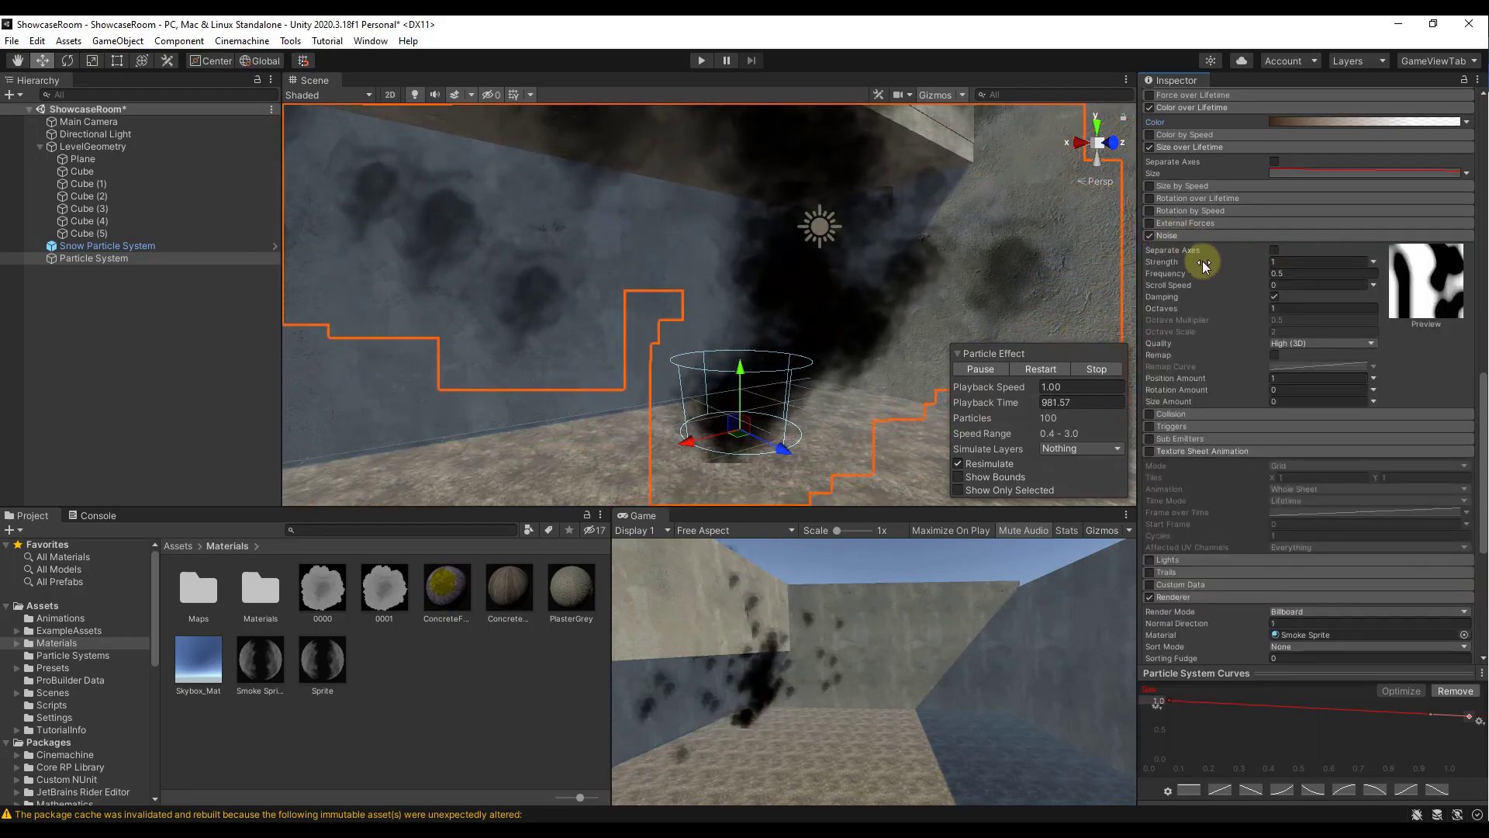
pyautogui.moveTo(1204, 265); pyautogui.dragTo(1164, 259)
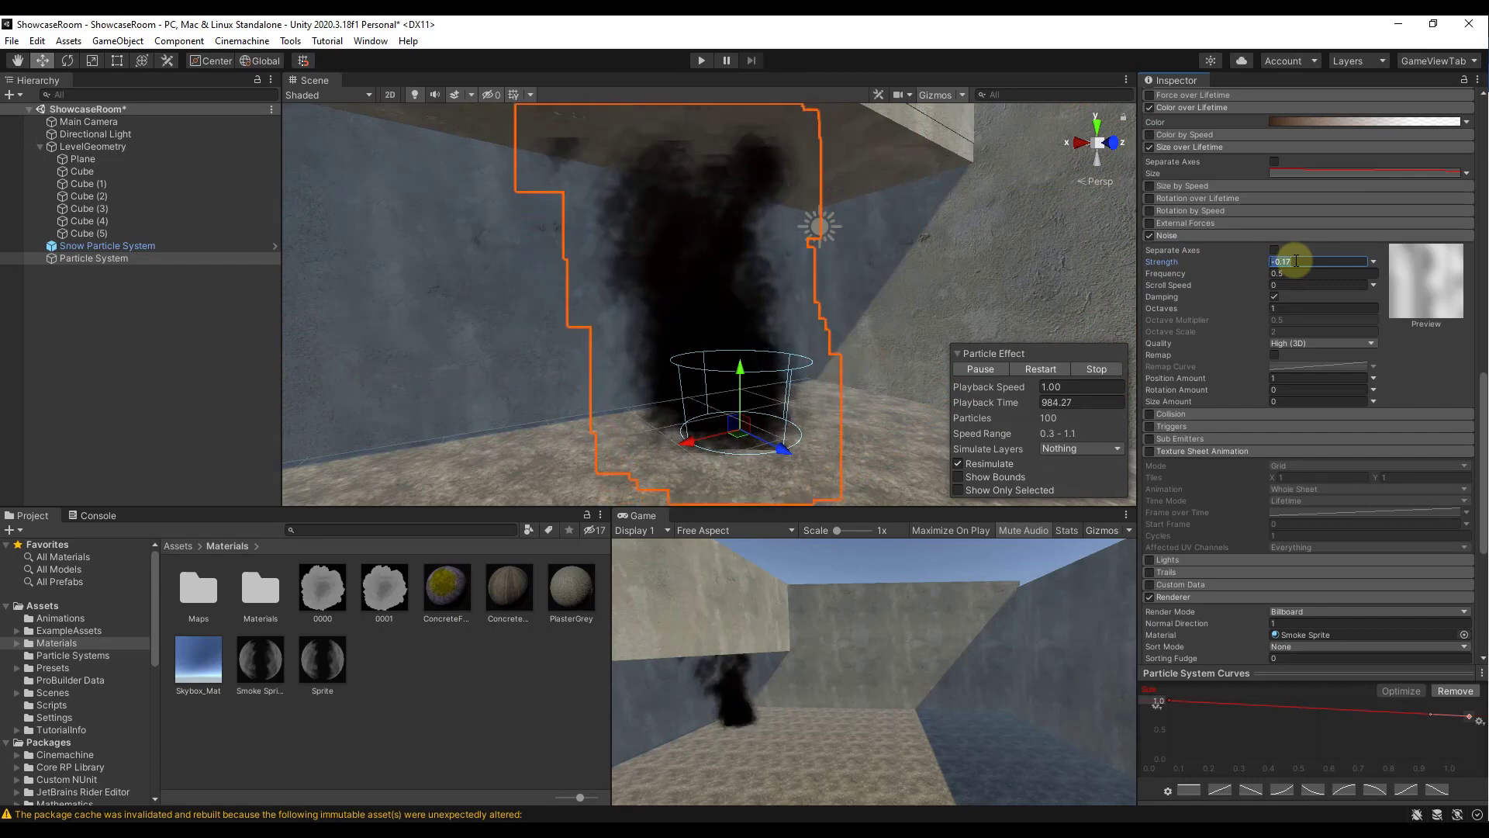
pyautogui.moveTo(1250, 264); pyautogui.dragTo(1258, 265)
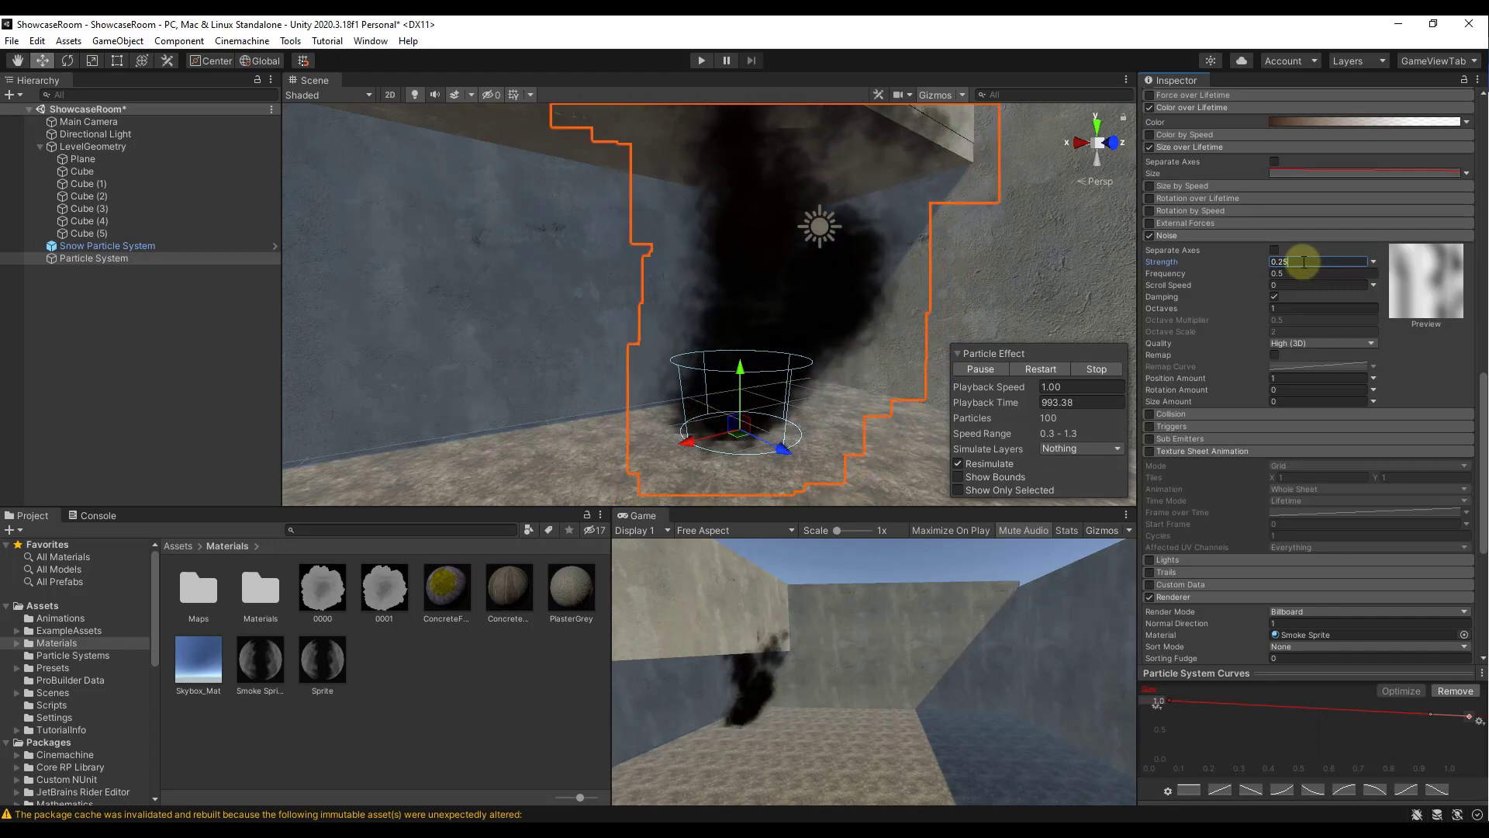
pyautogui.press('BackSpace')
pyautogui.press('BackSpace')
pyautogui.press('BackSpace')
pyautogui.press('BackSpace')
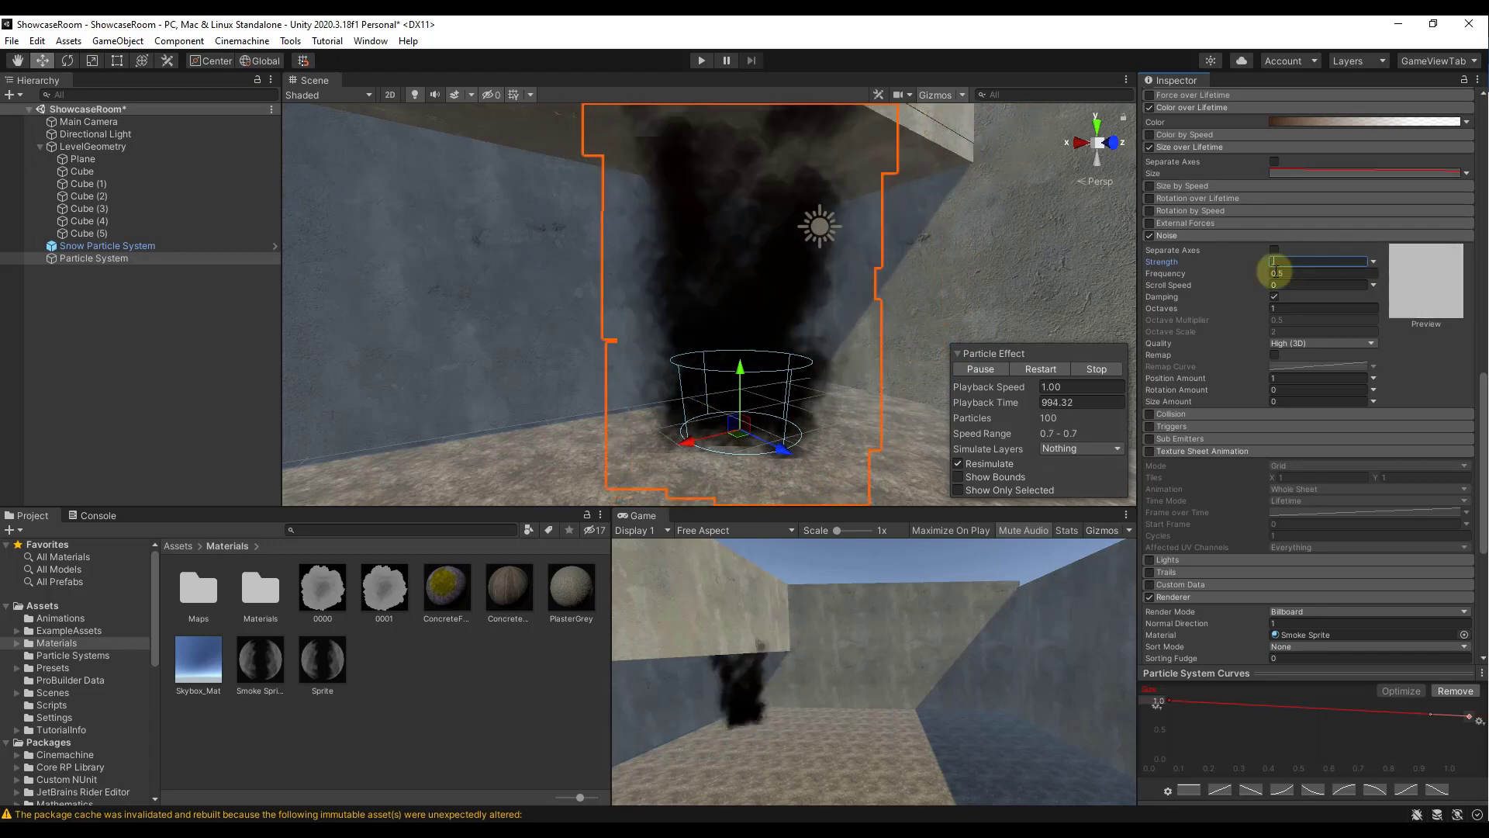
pyautogui.write('0.15')
pyautogui.keyDown('alt'); pyautogui.moveTo(691, 305); pyautogui.dragTo(787, 370); pyautogui.keyUp('alt')
# Step: Lighten the particle system's Start Color to a greyish brown, hexadecimal 9A857E
pyautogui.scroll(10, 1297, 406)
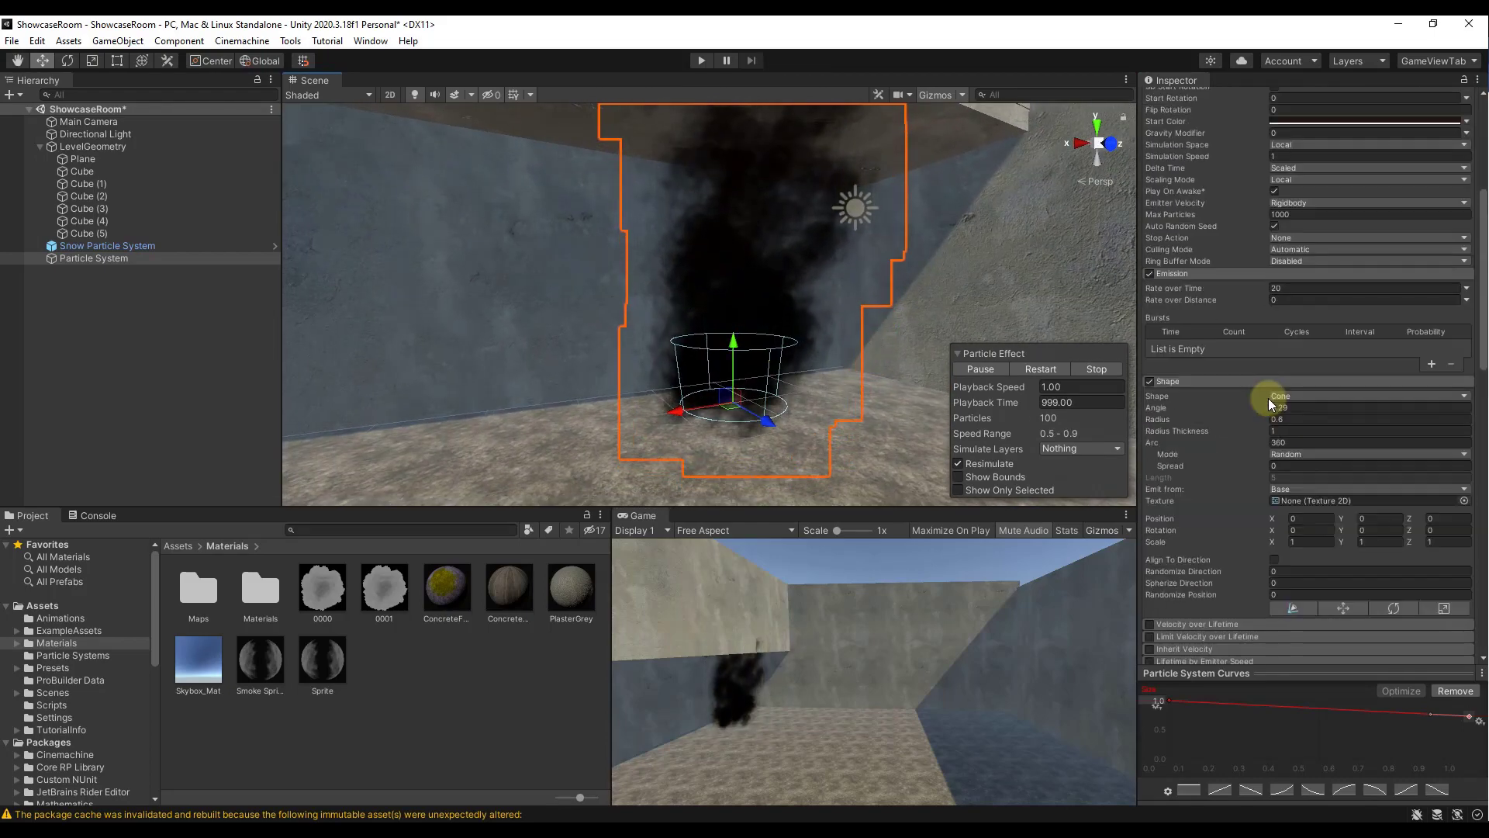
pyautogui.scroll(5, 1269, 398)
pyautogui.click(1315, 401)
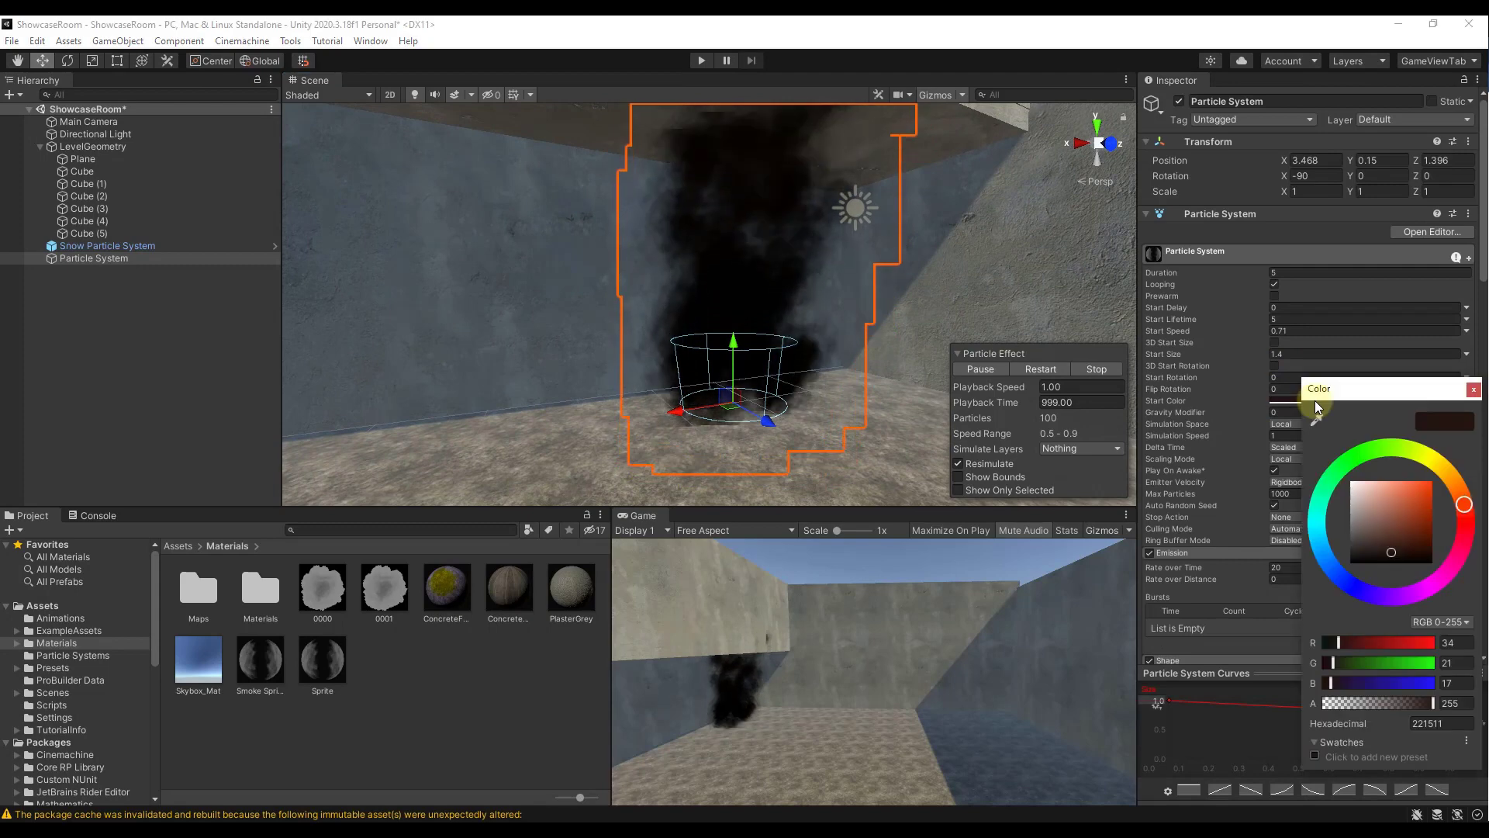
pyautogui.moveTo(1374, 537); pyautogui.dragTo(1366, 513)
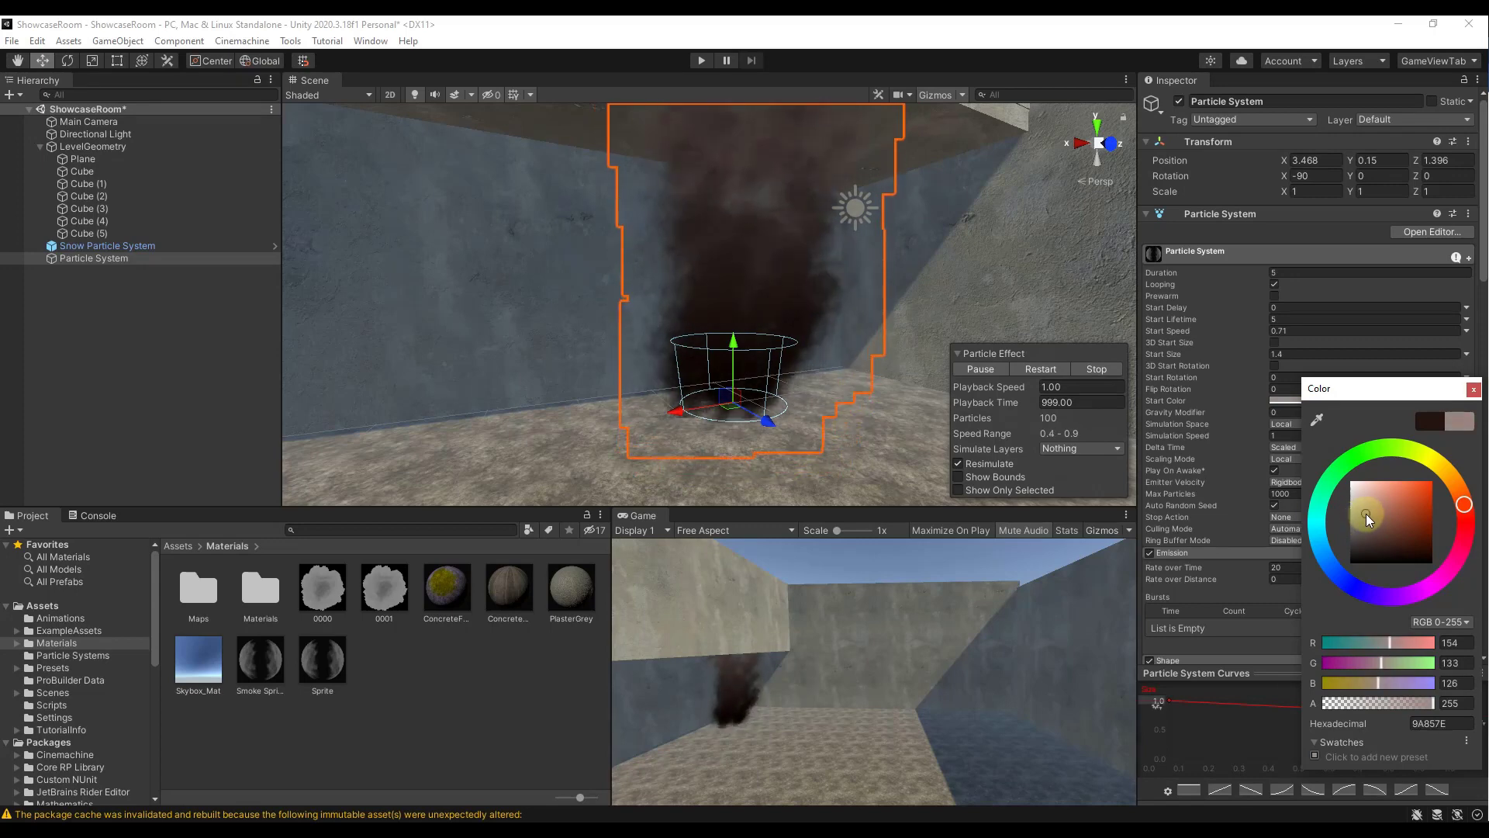